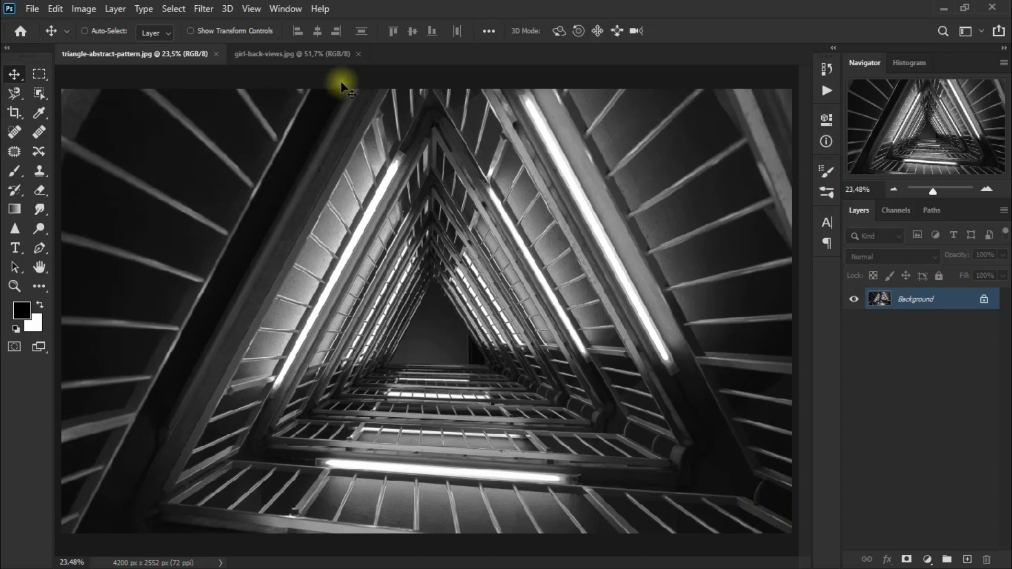
Step: Apply a Spin Radial Blur to the staircase photo at Amount 100 with Best quality
{"action": "left_click", "coordinate": [309, 52]}
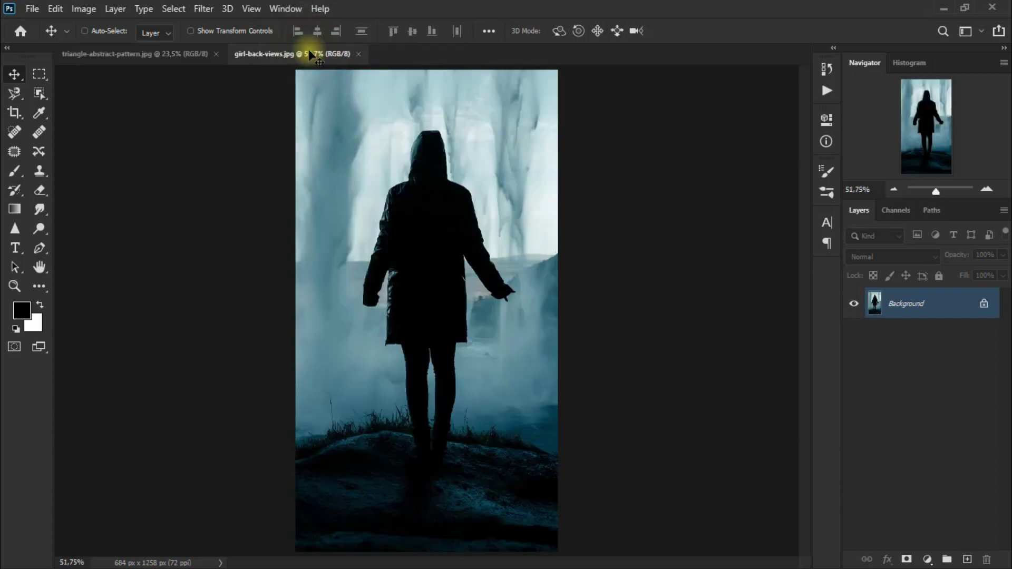
{"action": "left_click", "coordinate": [175, 60]}
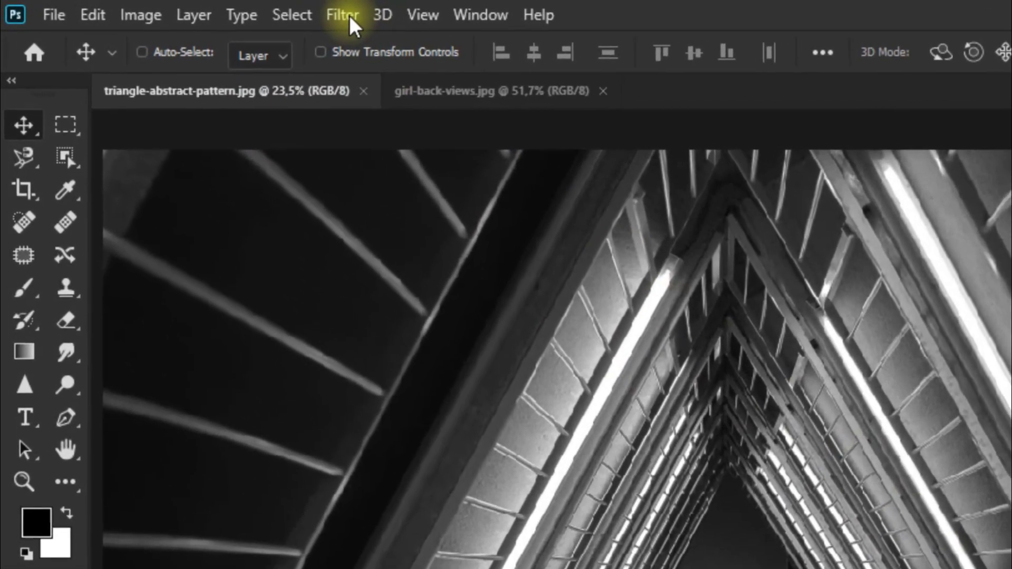
{"action": "left_click", "coordinate": [354, 15]}
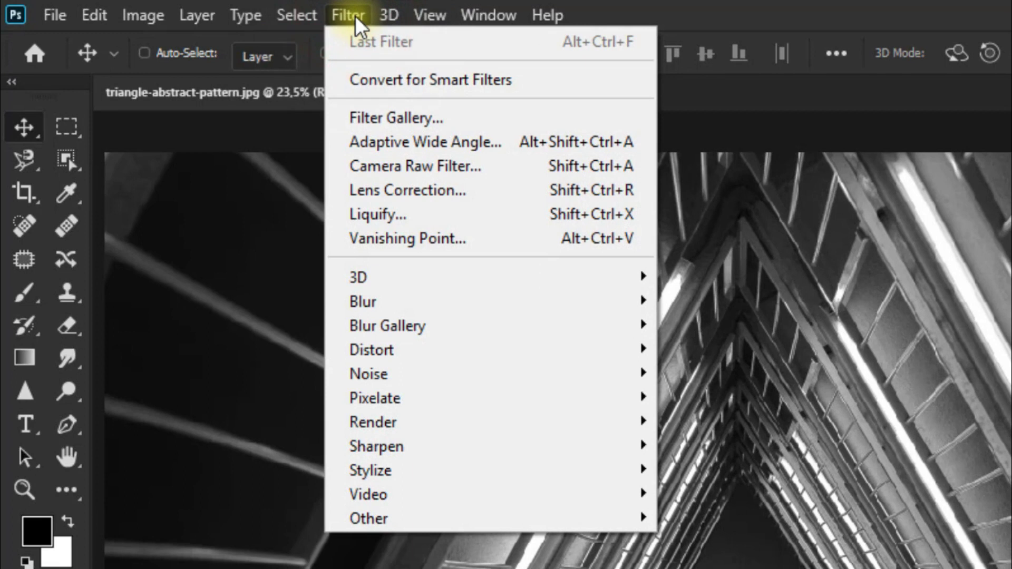
{"action": "mouse_move", "coordinate": [288, 185]}
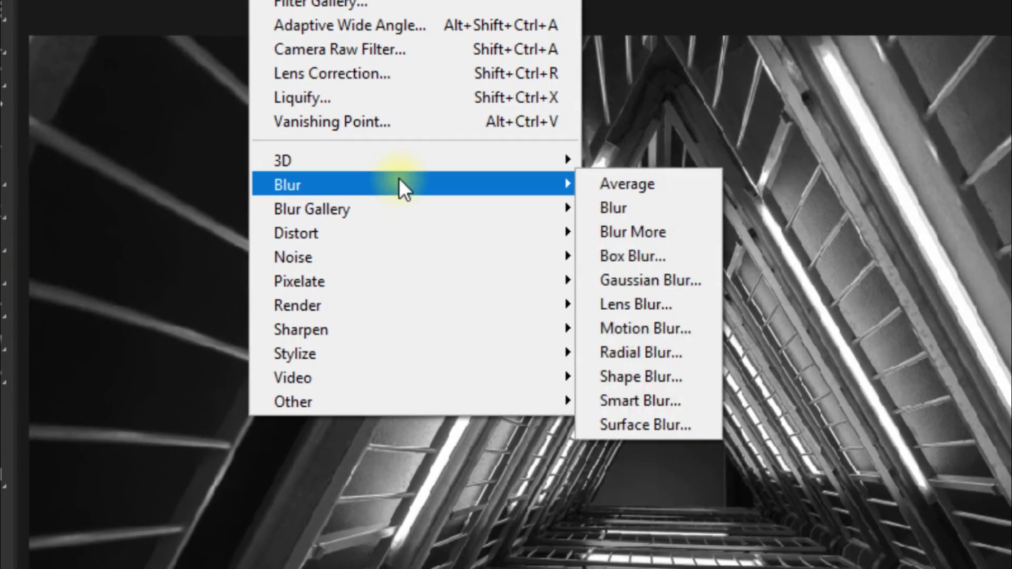
{"action": "left_click", "coordinate": [688, 341]}
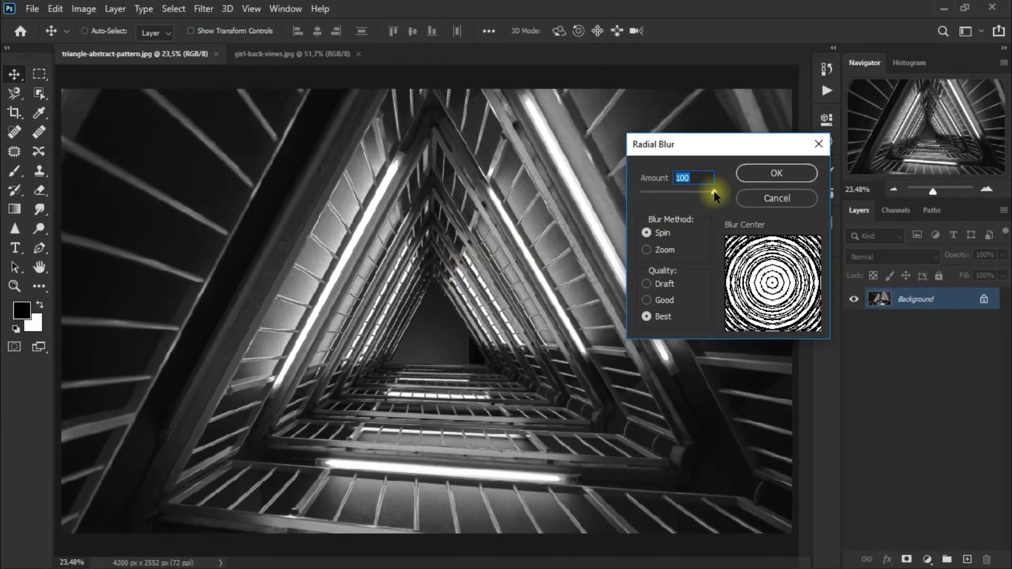
{"action": "mouse_move", "coordinate": [715, 192]}
{"action": "left_mouse_down"}
{"action": "mouse_move", "coordinate": [659, 193]}
{"action": "mouse_move", "coordinate": [726, 195]}
{"action": "left_mouse_up"}
{"action": "left_click", "coordinate": [660, 237]}
{"action": "left_click", "coordinate": [660, 316]}
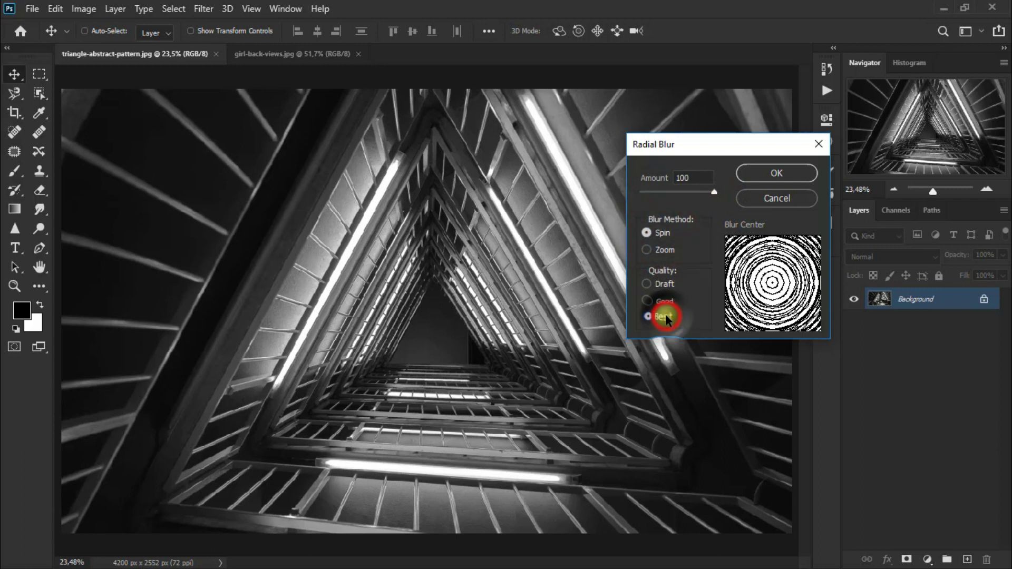
{"action": "left_click", "coordinate": [803, 177]}
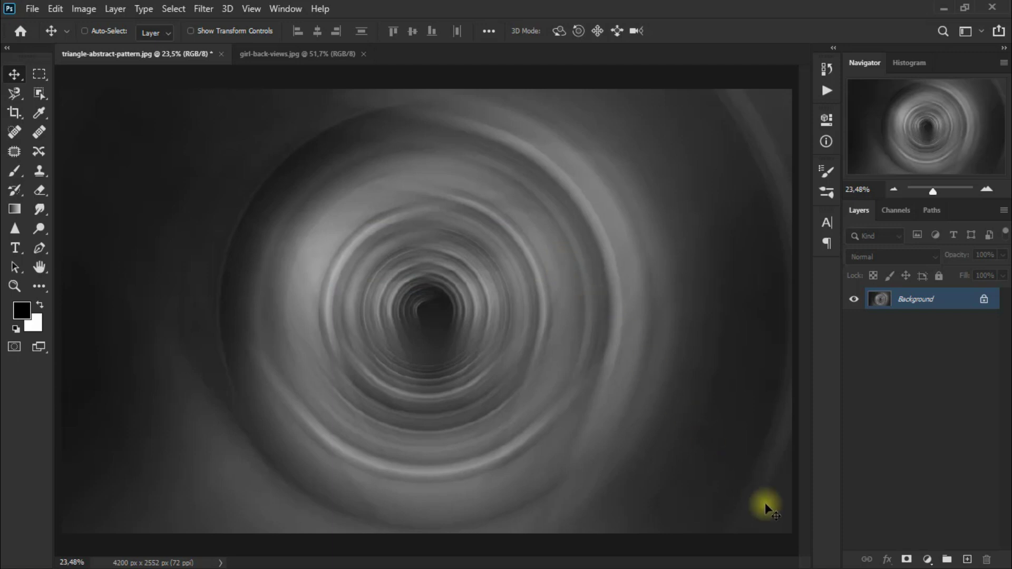
Step: Add a Color Lookup adjustment layer using the Soft_Warming.look 3DLUT file
{"action": "left_click", "coordinate": [927, 559]}
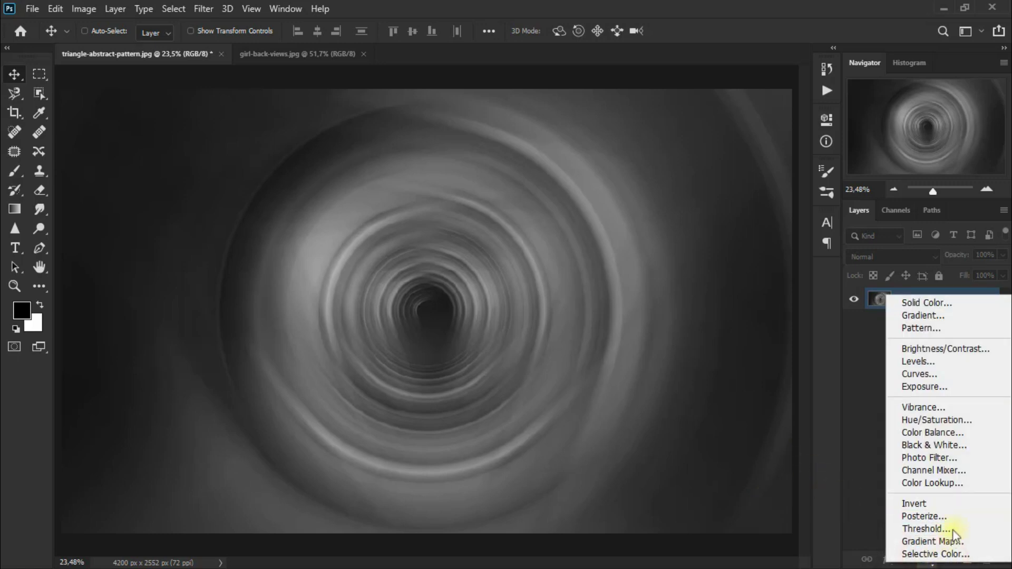
{"action": "left_click", "coordinate": [975, 483]}
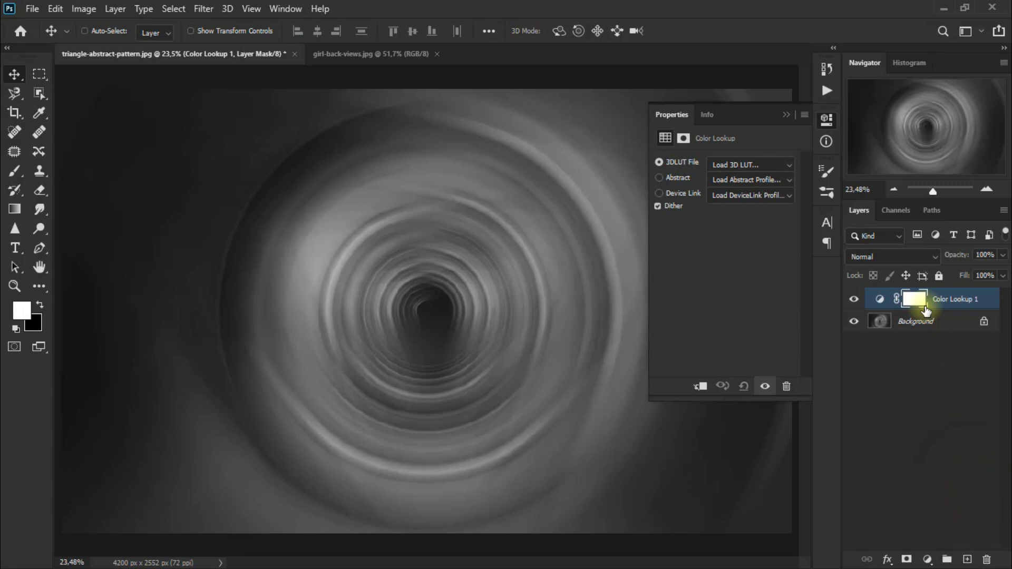
{"action": "left_click", "coordinate": [757, 164]}
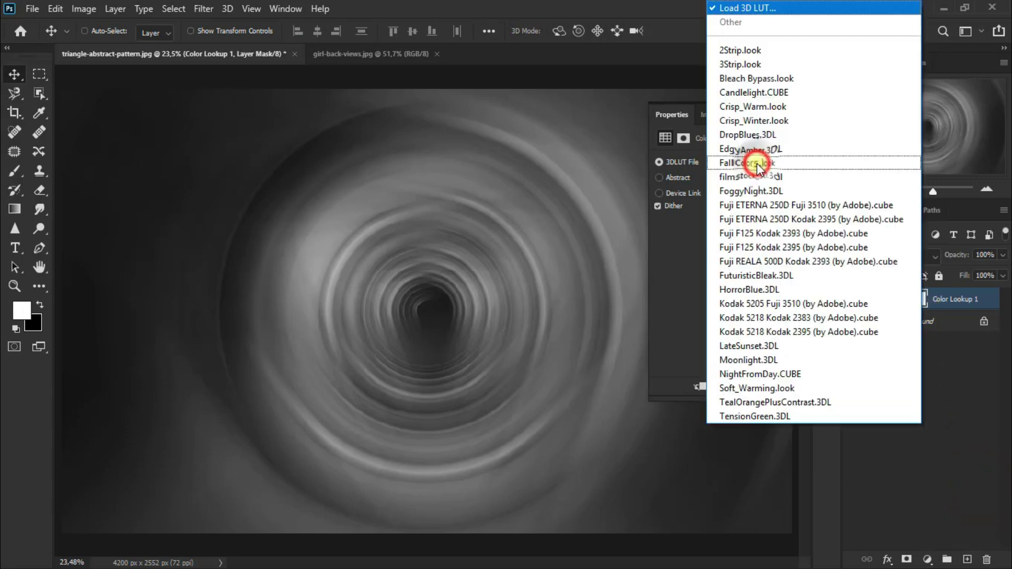
{"action": "left_click", "coordinate": [809, 390]}
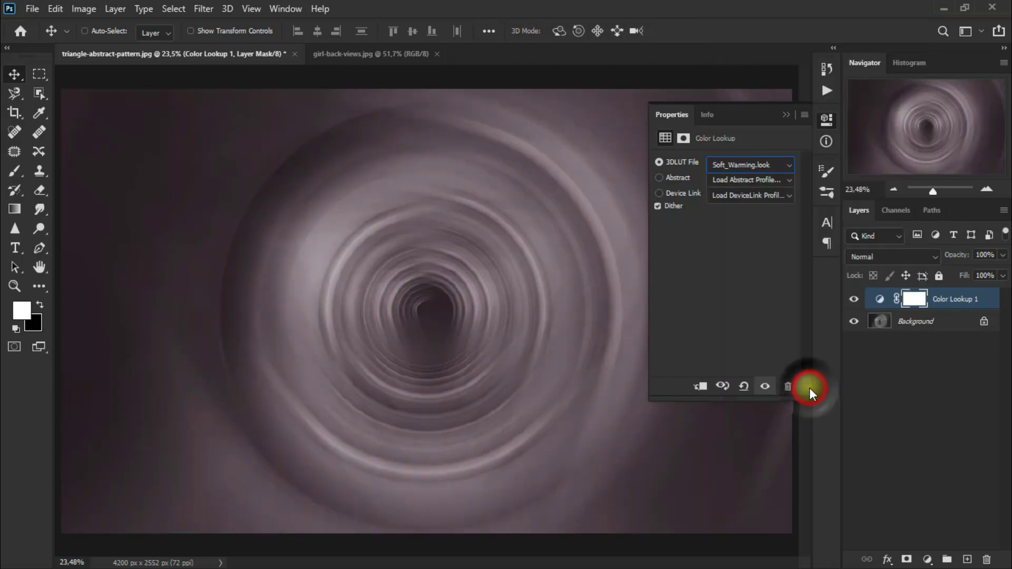
{"action": "left_click", "coordinate": [786, 114]}
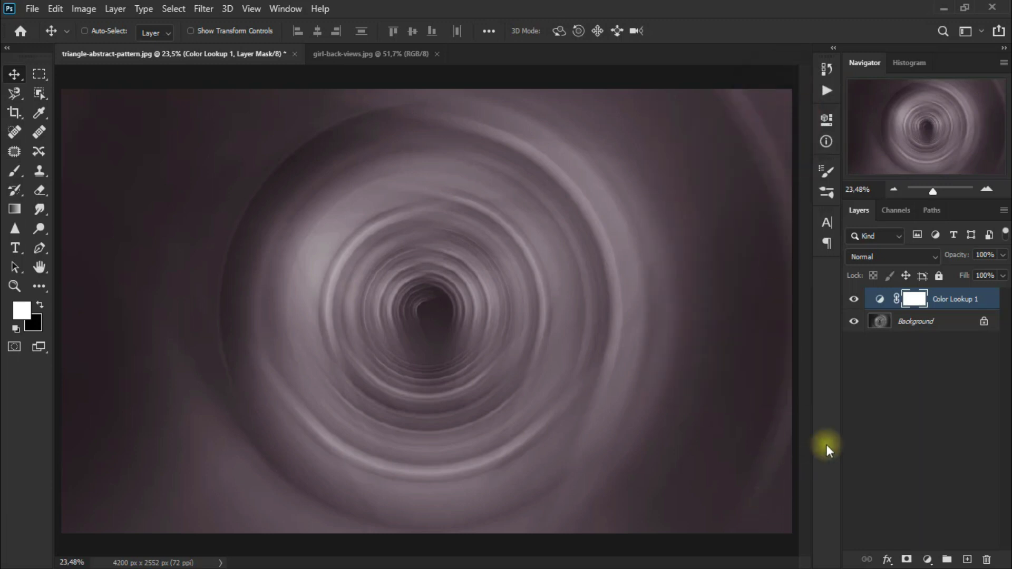
Step: Duplicate the Background layer and move the copy above Color Lookup 1
{"action": "left_click", "coordinate": [950, 325]}
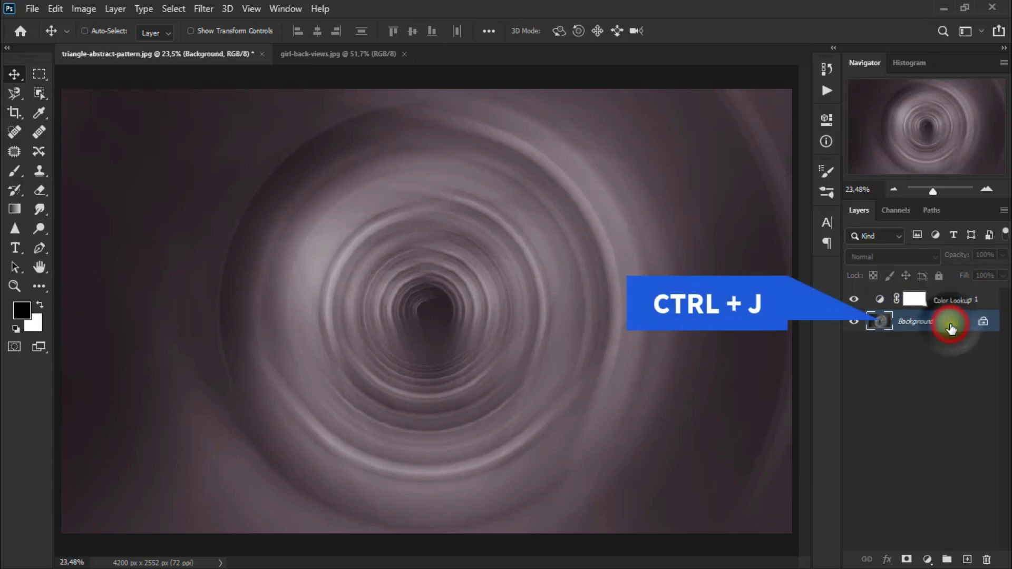
{"action": "key", "text": "ctrl+j"}
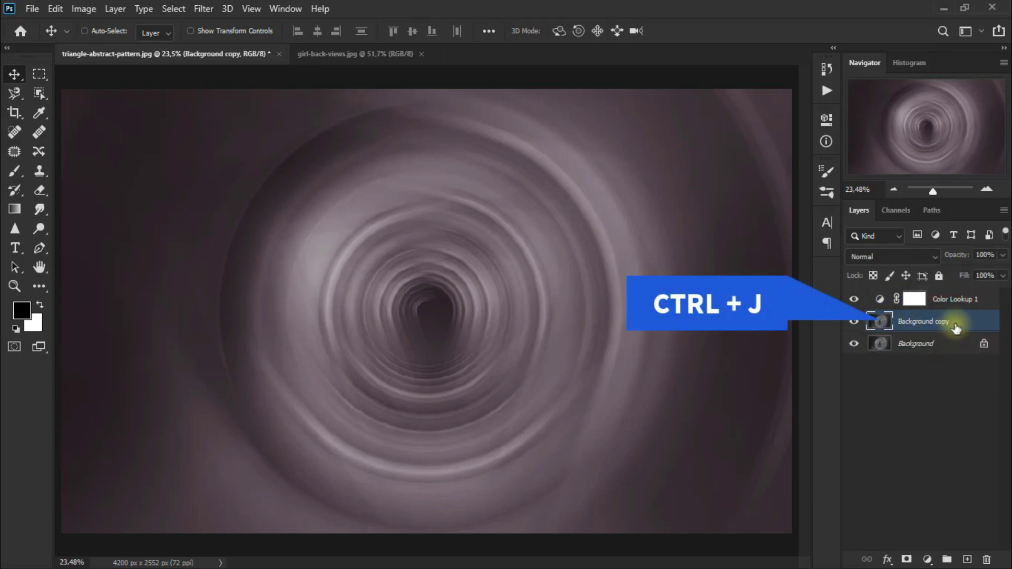
{"action": "left_click_drag", "start_coordinate": [960, 325], "coordinate": [956, 296]}
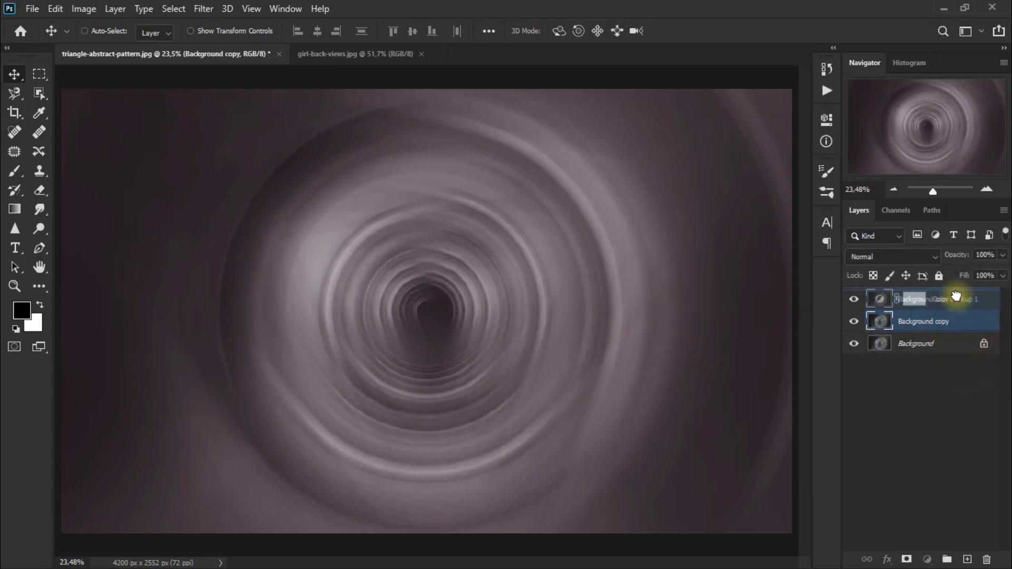
Step: Set the Background copy to Color Dodge at 52% opacity and compare its effect
{"action": "left_click", "coordinate": [893, 255]}
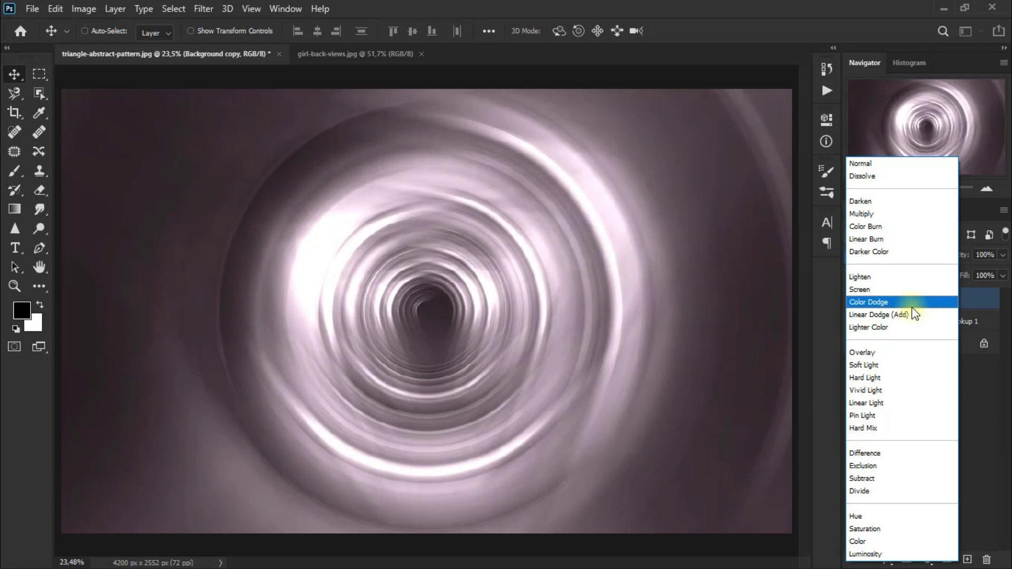
{"action": "left_click", "coordinate": [913, 306]}
{"action": "left_click", "coordinate": [1002, 255]}
{"action": "left_click_drag", "start_coordinate": [1001, 273], "coordinate": [978, 273]}
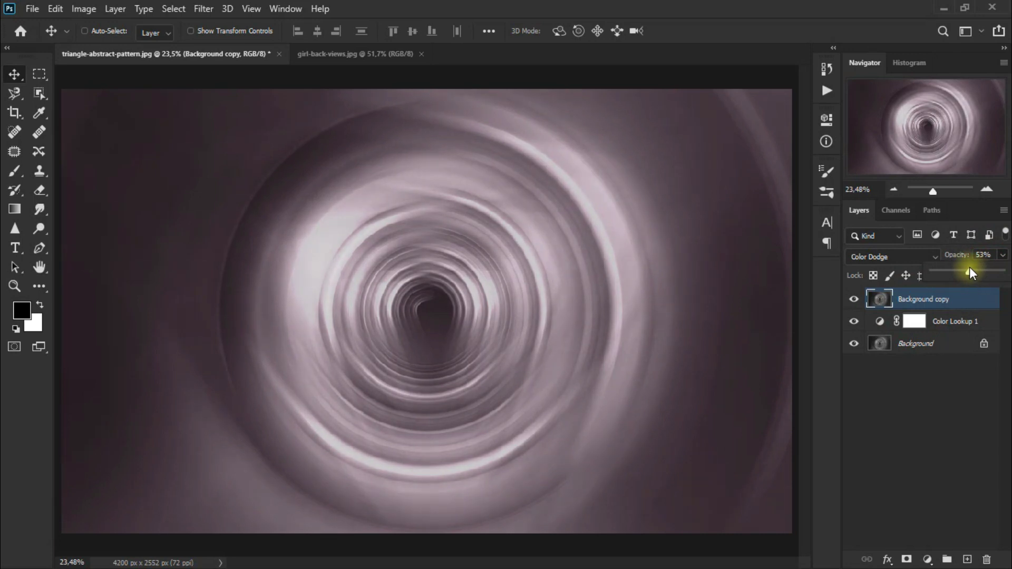
{"action": "left_click", "coordinate": [852, 299]}
{"action": "left_click", "coordinate": [852, 300]}
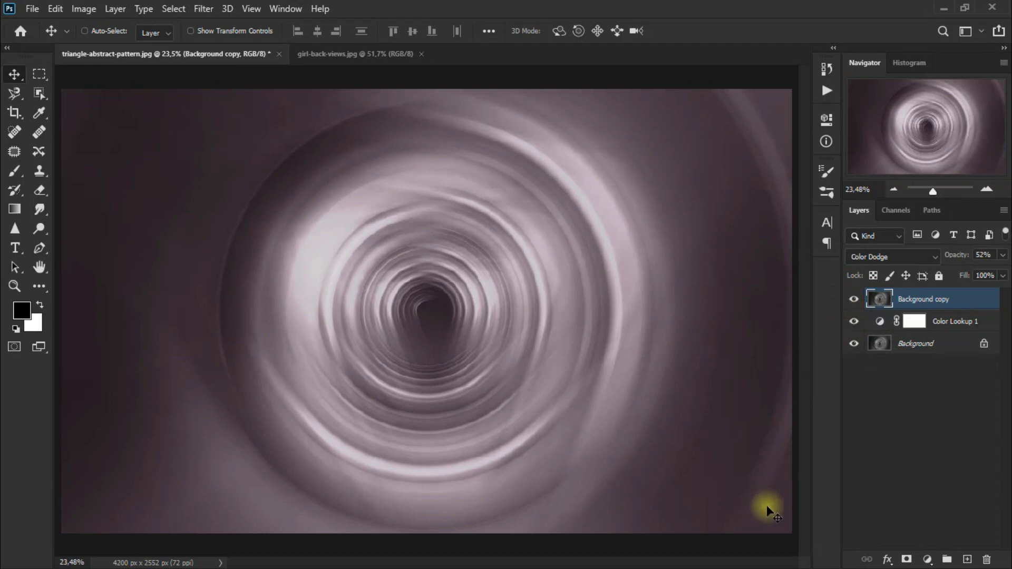
{"action": "left_click", "coordinate": [928, 558]}
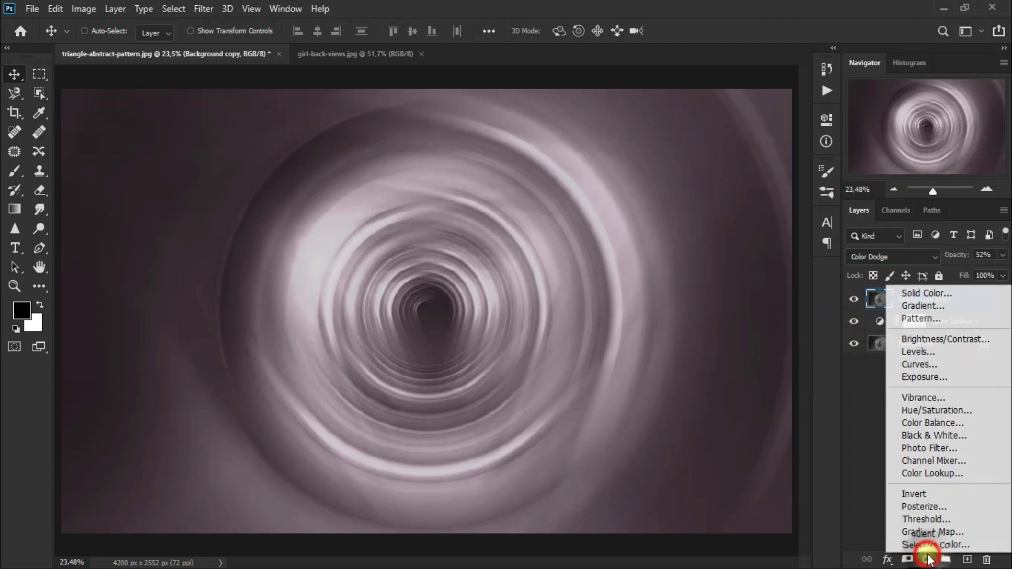
Step: Add a Brightness/Contrast adjustment layer with brightness 9 and contrast 88, then compare before/after
{"action": "left_click", "coordinate": [978, 342]}
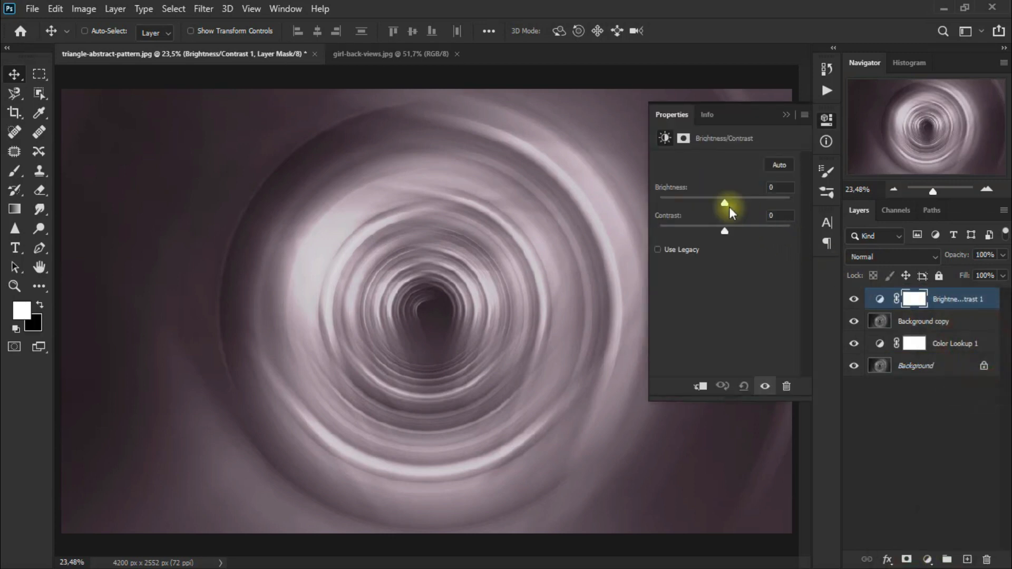
{"action": "mouse_move", "coordinate": [724, 204]}
{"action": "left_mouse_down"}
{"action": "mouse_move", "coordinate": [761, 232]}
{"action": "mouse_move", "coordinate": [785, 232]}
{"action": "left_mouse_up"}
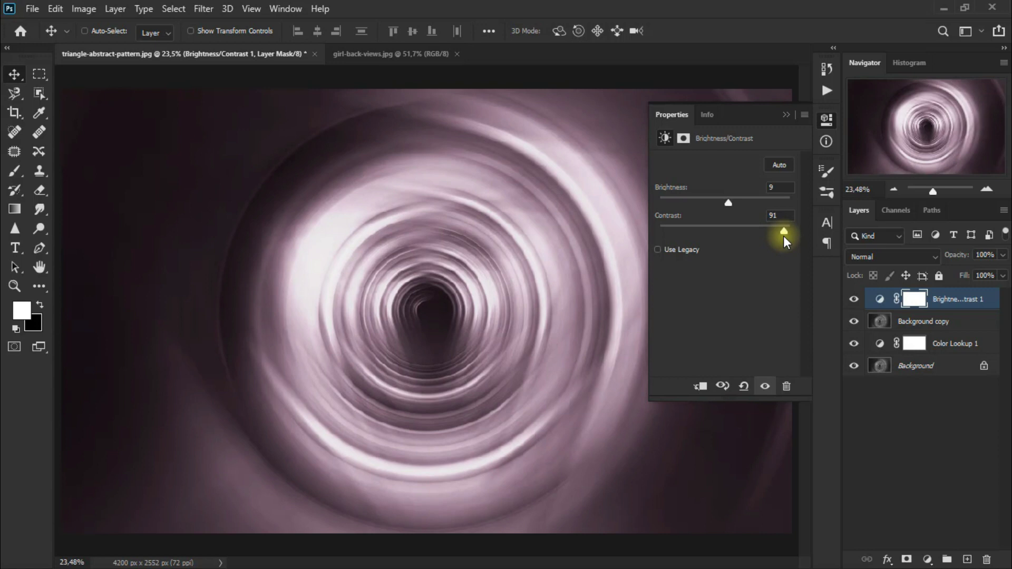
{"action": "left_click", "coordinate": [786, 115]}
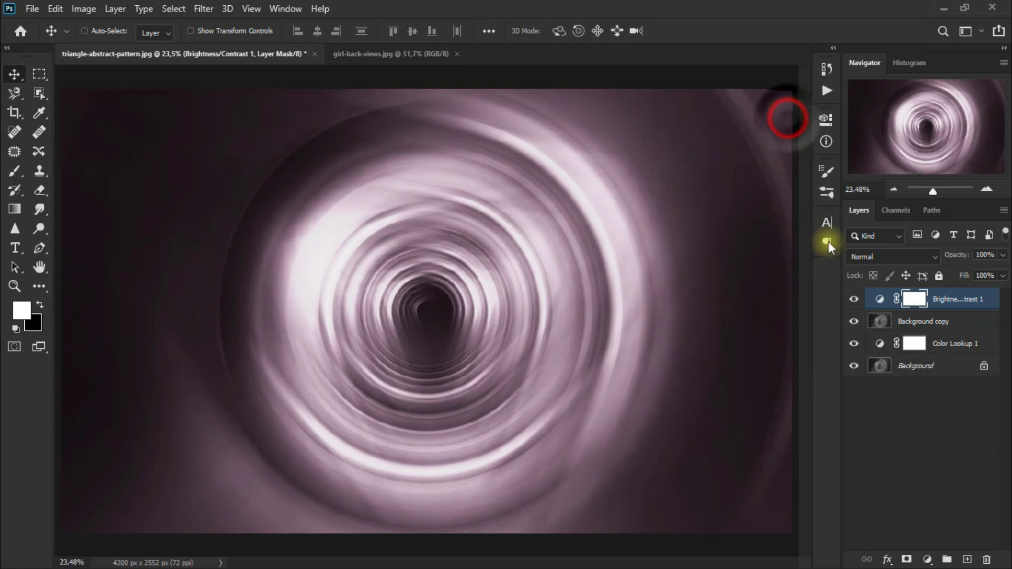
{"action": "left_click", "coordinate": [850, 300]}
{"action": "left_click", "coordinate": [849, 300]}
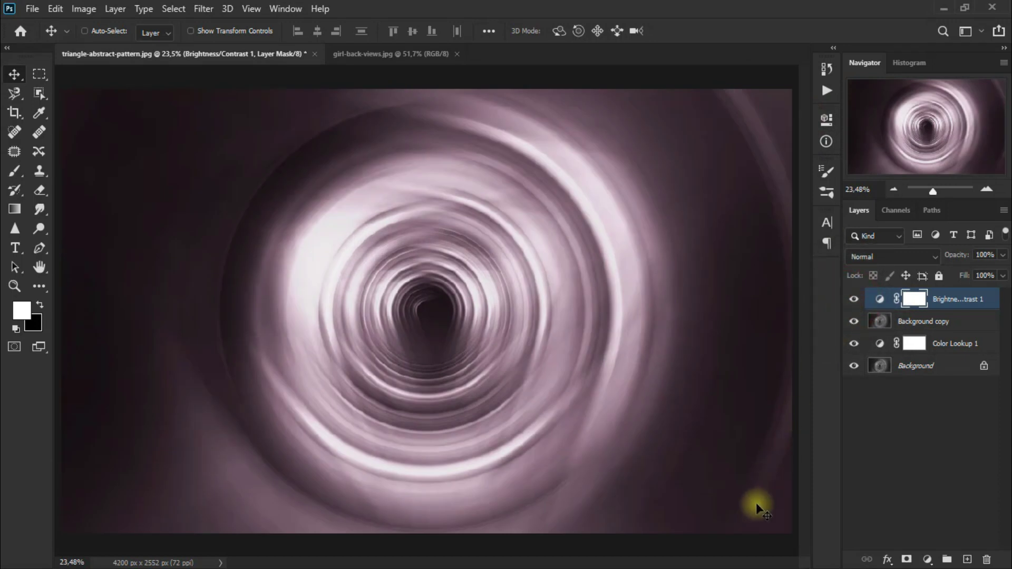
Step: Add a Photo Filter adjustment layer using Cooling Filter (82) at 87% density
{"action": "left_click", "coordinate": [928, 558]}
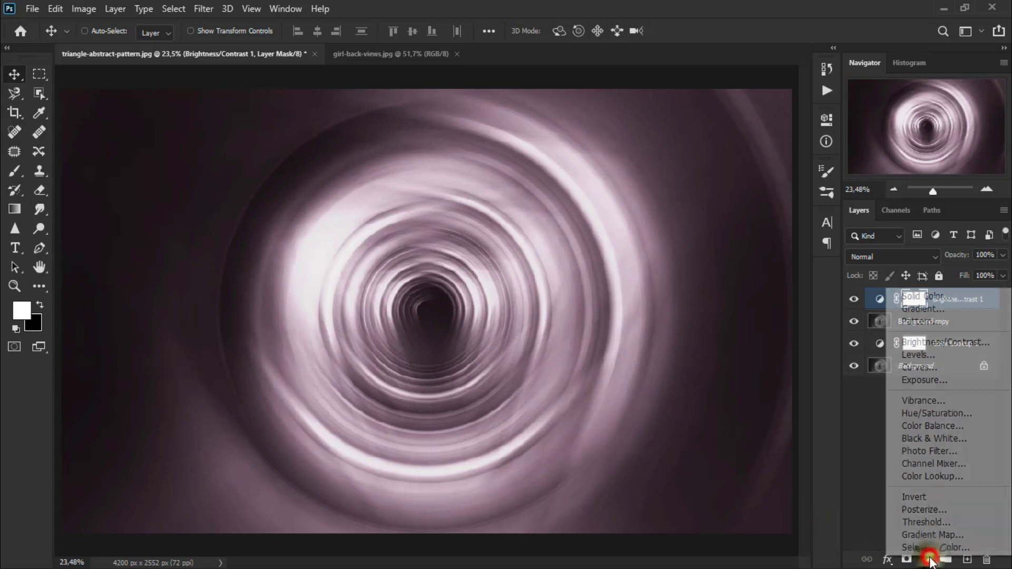
{"action": "left_click", "coordinate": [967, 452]}
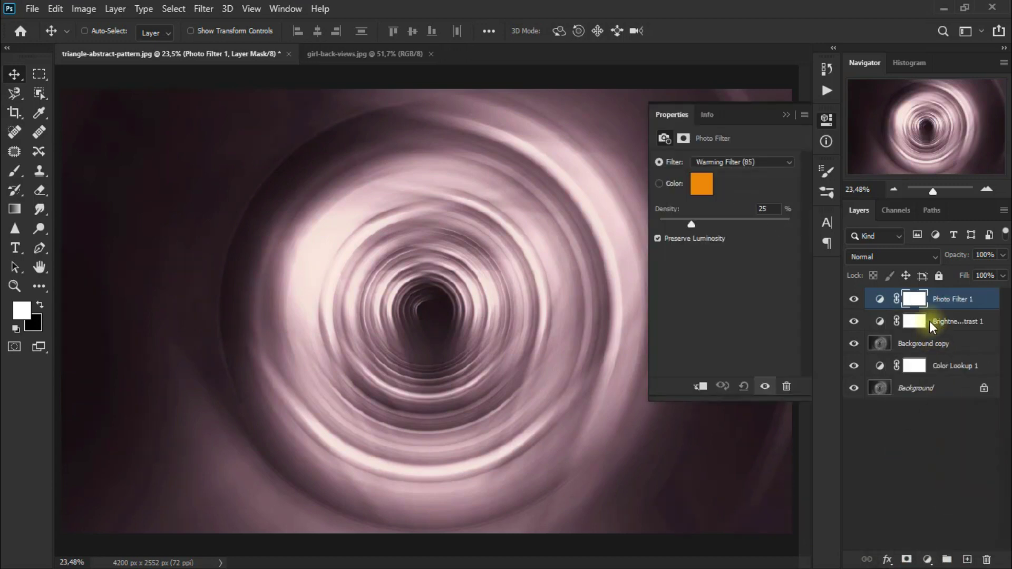
{"action": "left_click", "coordinate": [759, 164]}
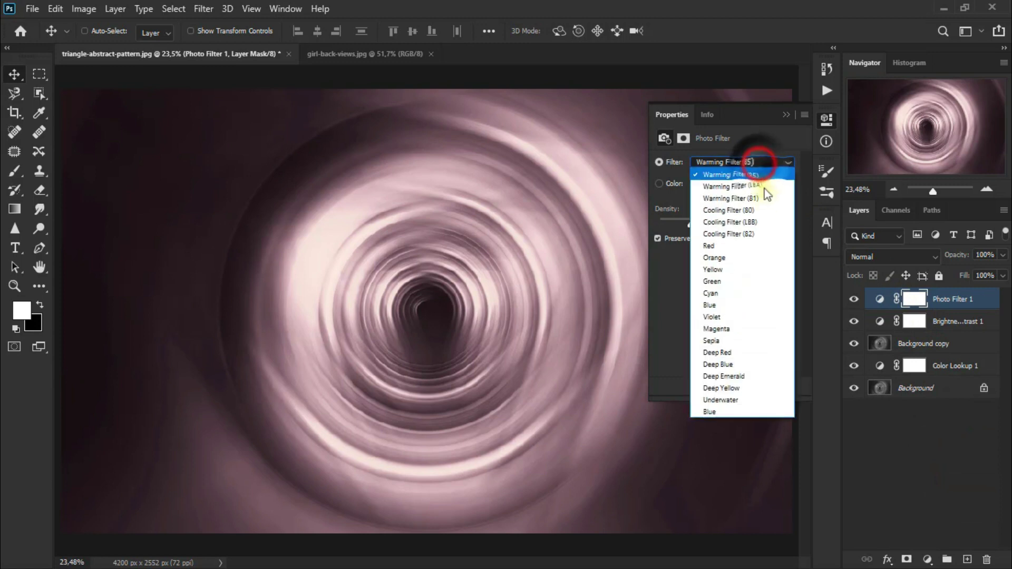
{"action": "left_click", "coordinate": [776, 237]}
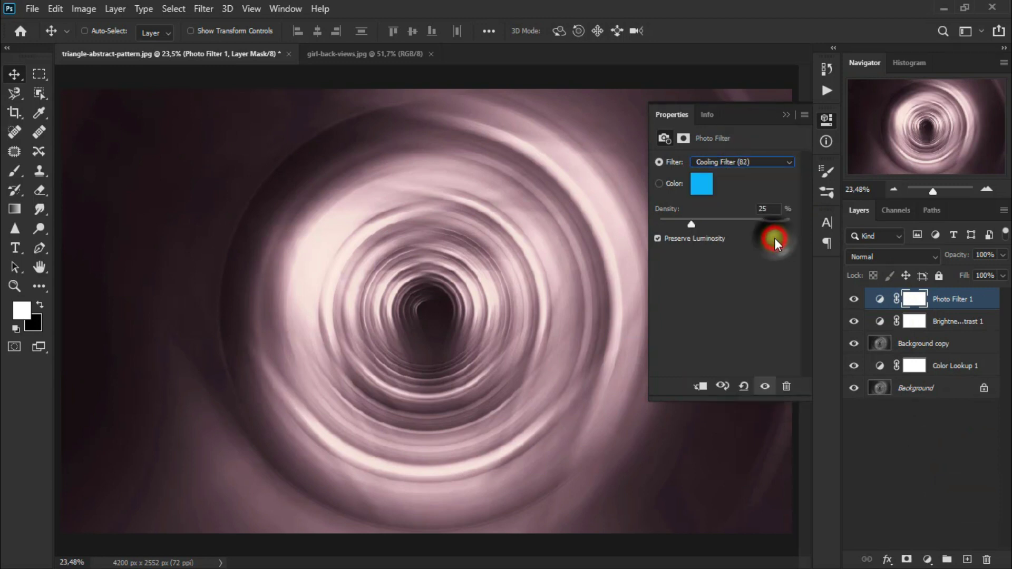
{"action": "left_click_drag", "start_coordinate": [695, 225], "coordinate": [767, 227]}
{"action": "left_click_drag", "start_coordinate": [772, 229], "coordinate": [773, 229]}
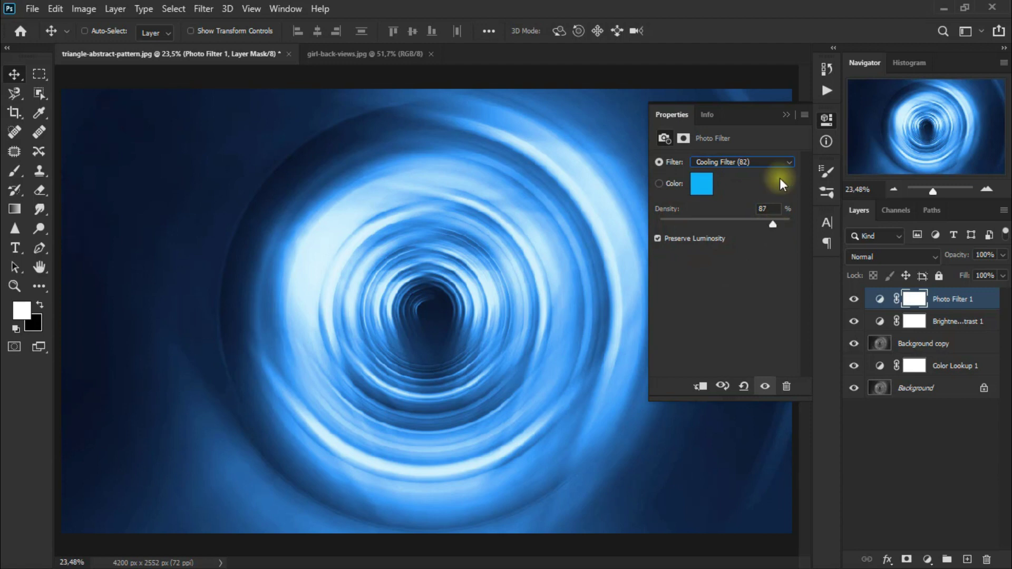
{"action": "left_click", "coordinate": [789, 116]}
{"action": "left_click", "coordinate": [854, 298]}
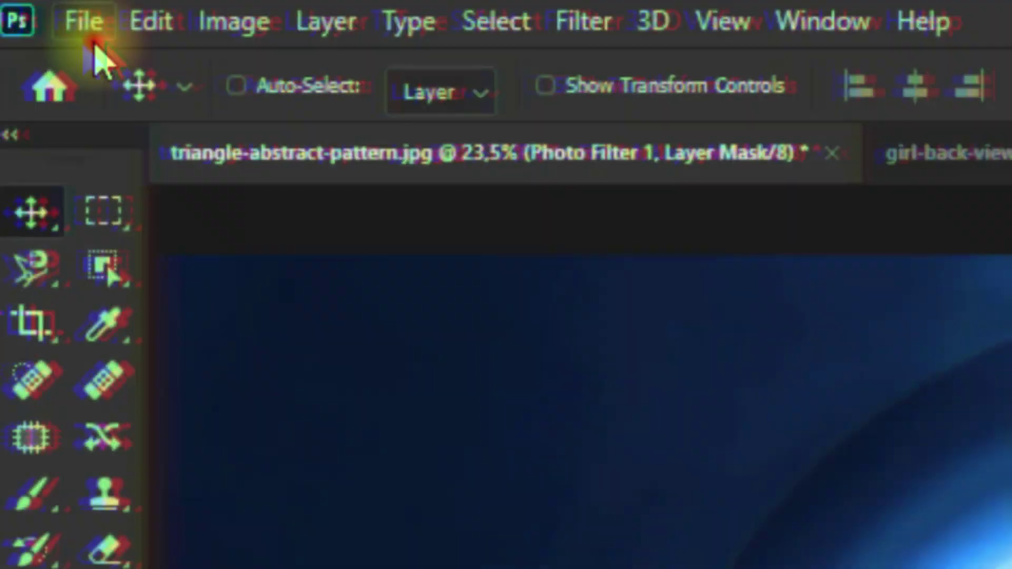
Step: Save the composition in Photoshop format as the Portal.psd
{"action": "left_click", "coordinate": [92, 32]}
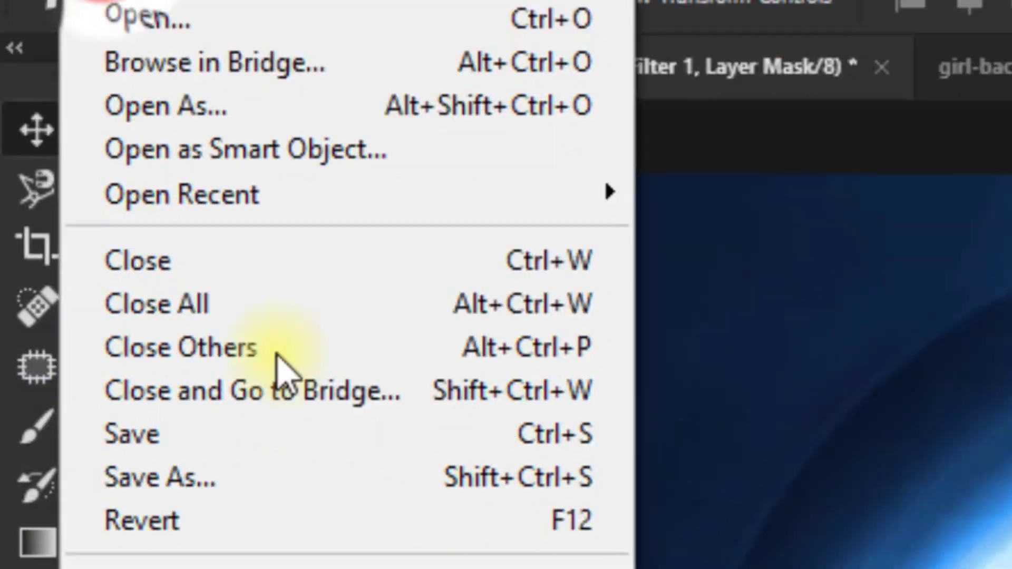
{"action": "left_click", "coordinate": [380, 477]}
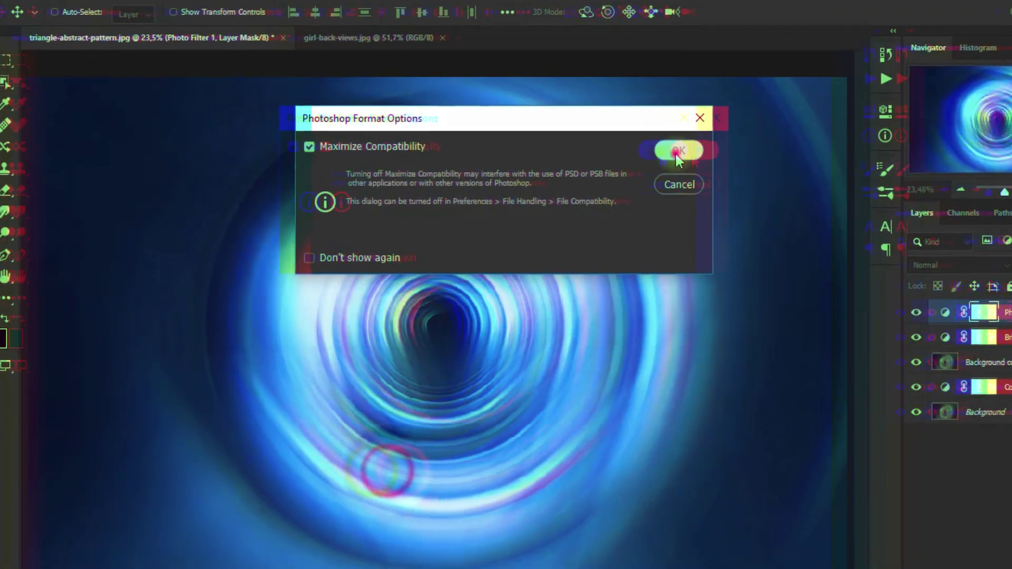
{"action": "left_click", "coordinate": [717, 155]}
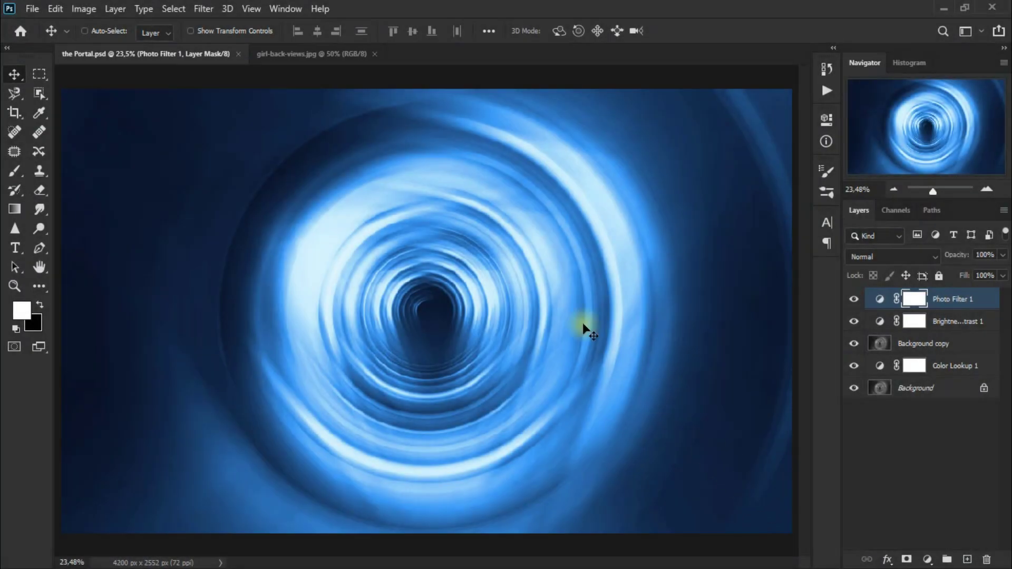
{"action": "left_click", "coordinate": [316, 57]}
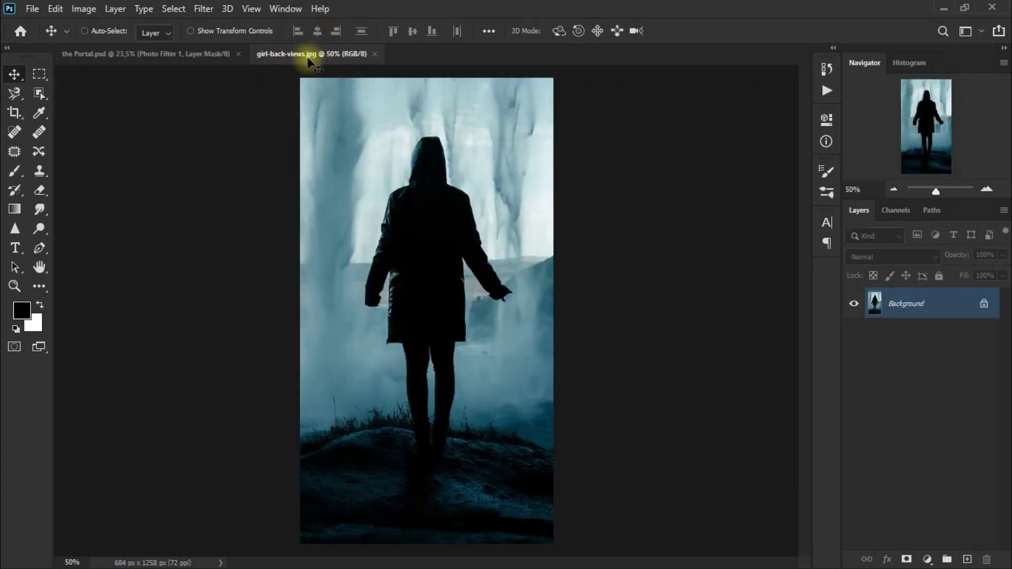
Step: Outline the hooded girl from hood to feet with the Object Selection tool in lasso mode
{"action": "left_click", "coordinate": [43, 94]}
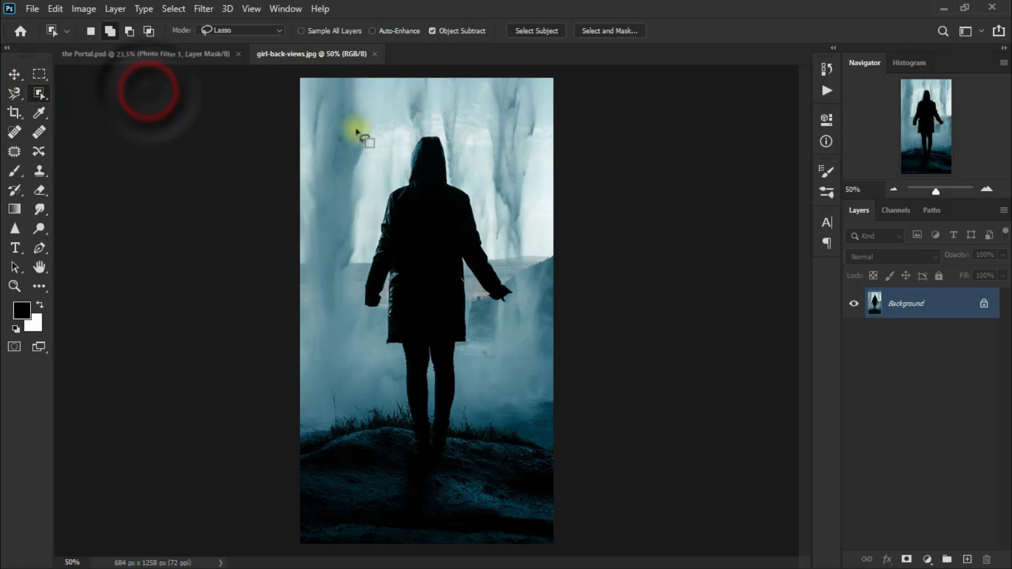
{"action": "left_click_drag", "start_coordinate": [409, 138], "coordinate": [368, 314]}
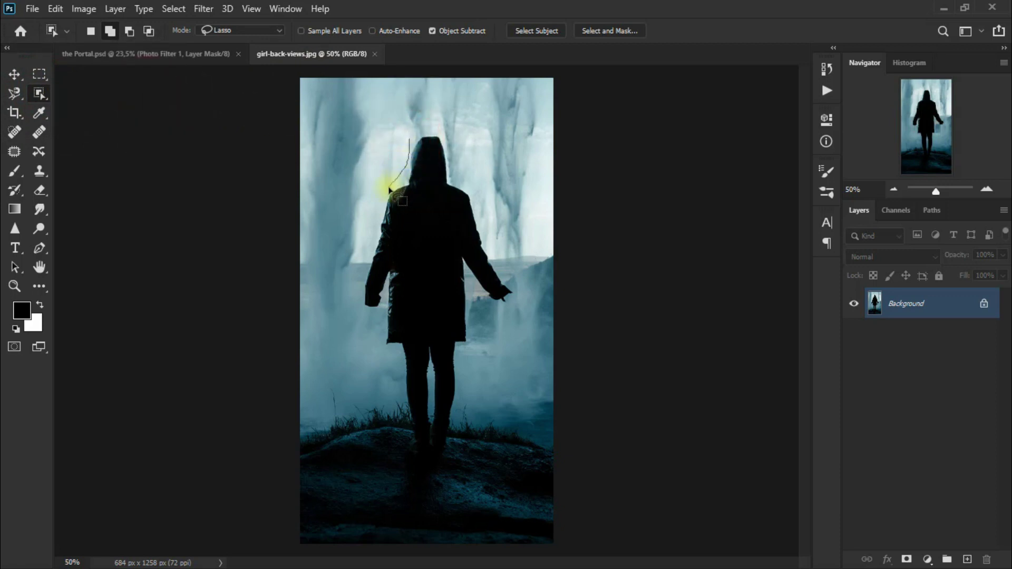
{"action": "left_click_drag", "start_coordinate": [382, 350], "coordinate": [399, 401]}
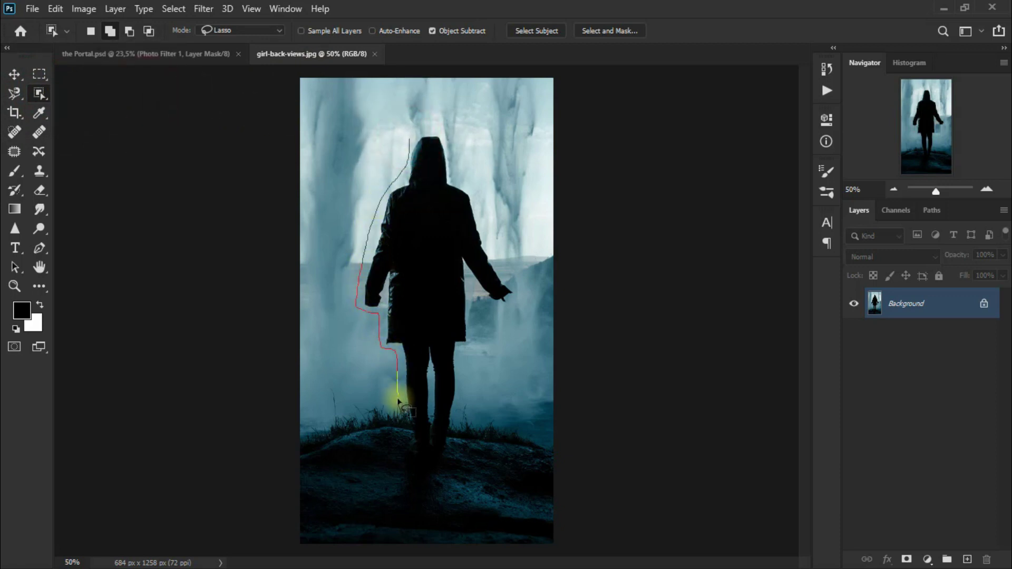
{"action": "mouse_move", "coordinate": [410, 462]}
{"action": "left_mouse_down"}
{"action": "mouse_move", "coordinate": [447, 453]}
{"action": "mouse_move", "coordinate": [465, 376]}
{"action": "left_mouse_up"}
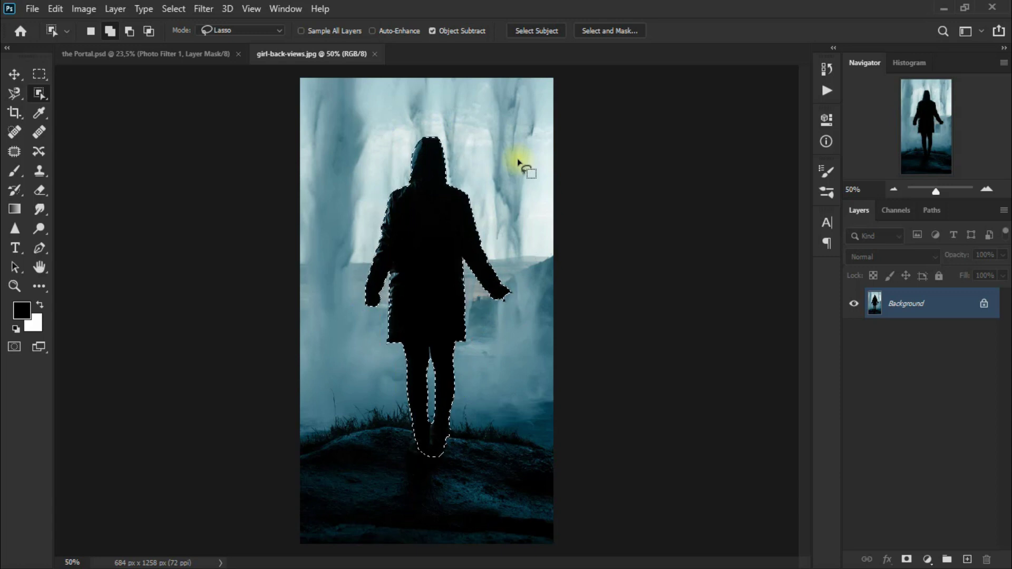
Step: Refine the selection around her feet with Quick Selection add/subtract, undoing one bad refinement
{"action": "right_click", "coordinate": [44, 93]}
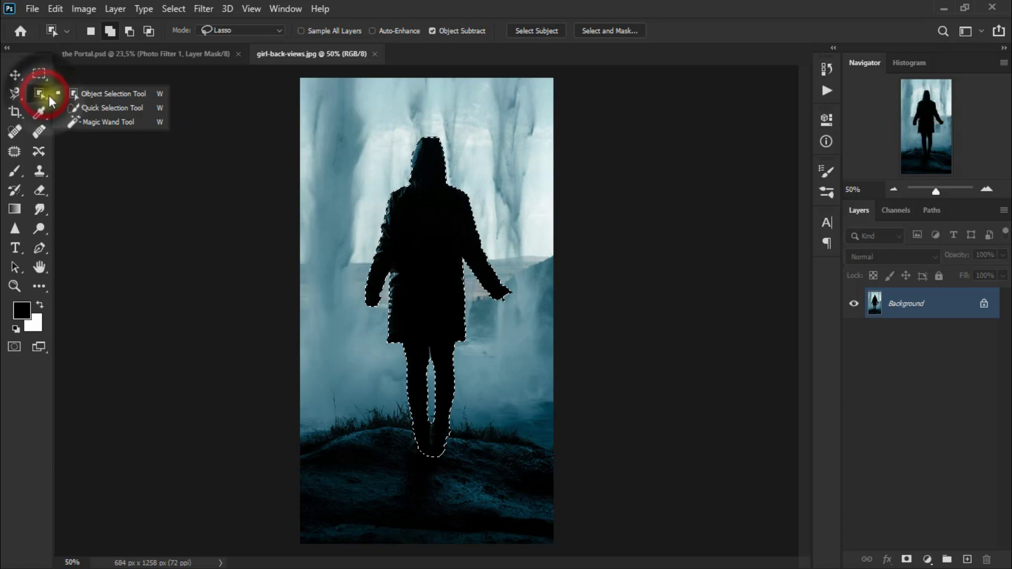
{"action": "left_click", "coordinate": [121, 110]}
{"action": "left_click", "coordinate": [138, 33]}
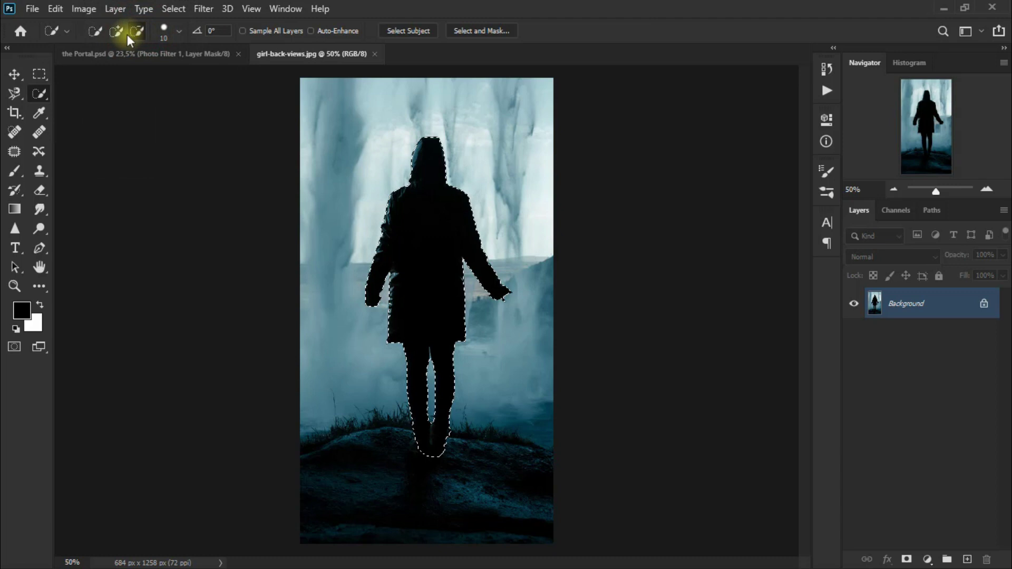
{"action": "left_click", "coordinate": [119, 34]}
{"action": "left_click", "coordinate": [415, 446]}
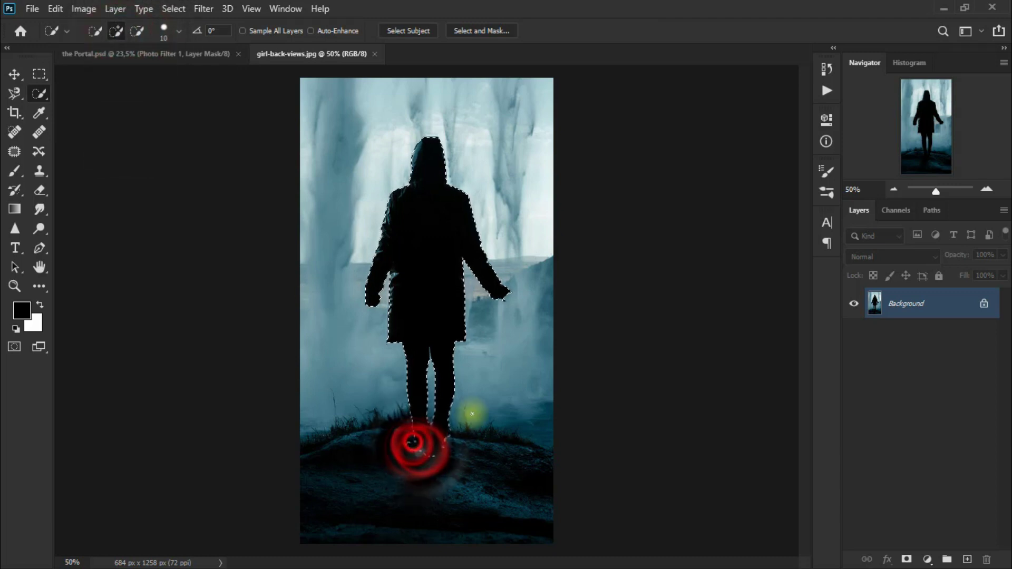
{"action": "left_click", "coordinate": [450, 433], "text": "alt"}
{"action": "left_click_drag", "start_coordinate": [450, 434], "coordinate": [430, 435]}
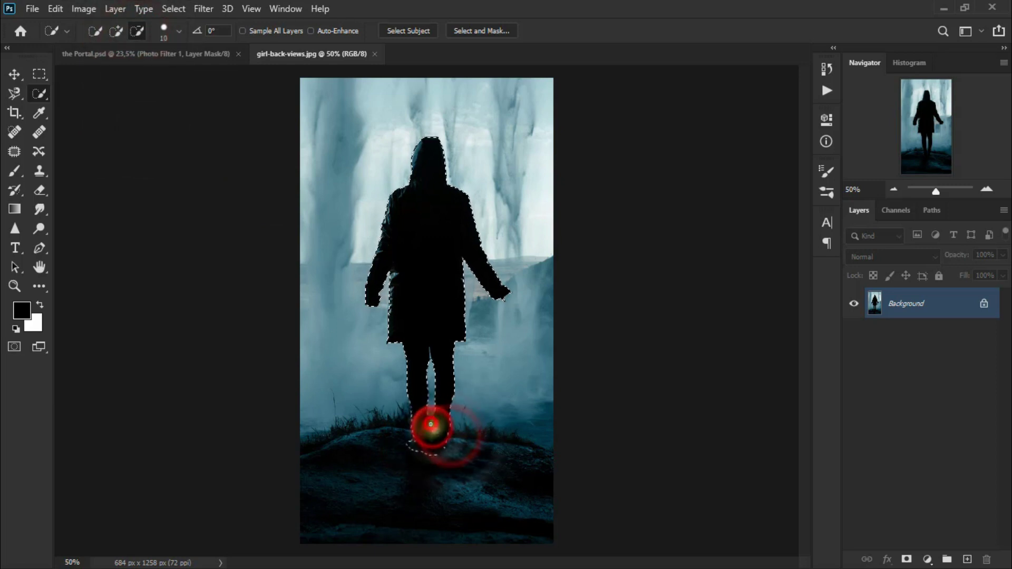
{"action": "left_click", "coordinate": [55, 8]}
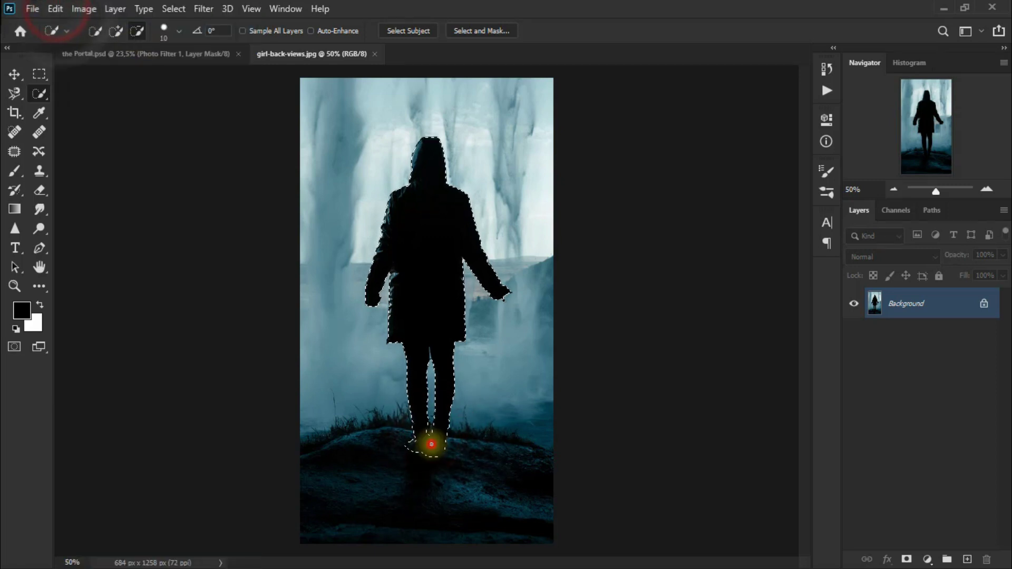
{"action": "left_click", "coordinate": [55, 9]}
{"action": "left_click", "coordinate": [75, 25]}
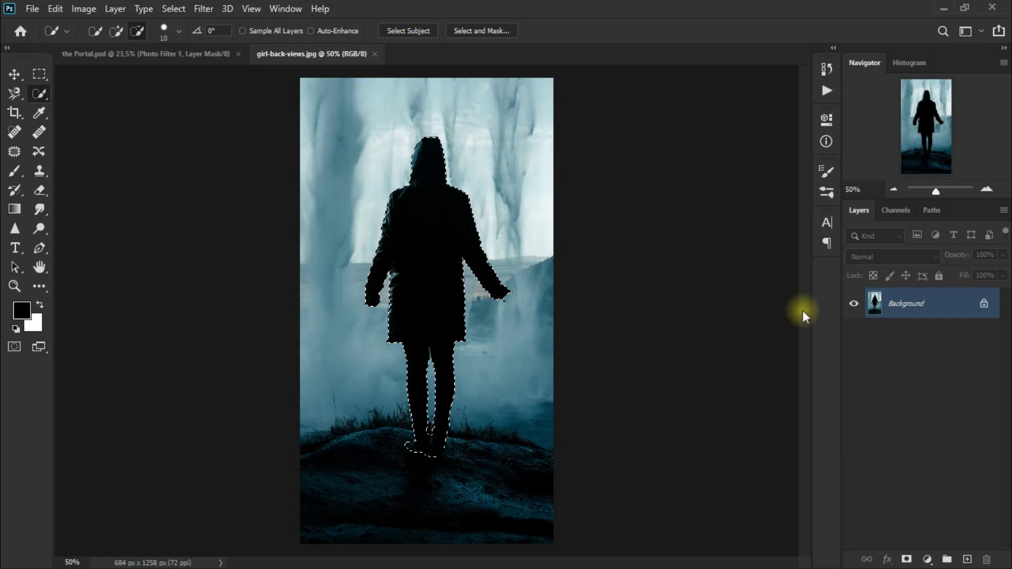
Step: Copy the selected girl to Layer 1 and drag it into the Portal document
{"action": "key", "text": "ctrl+j"}
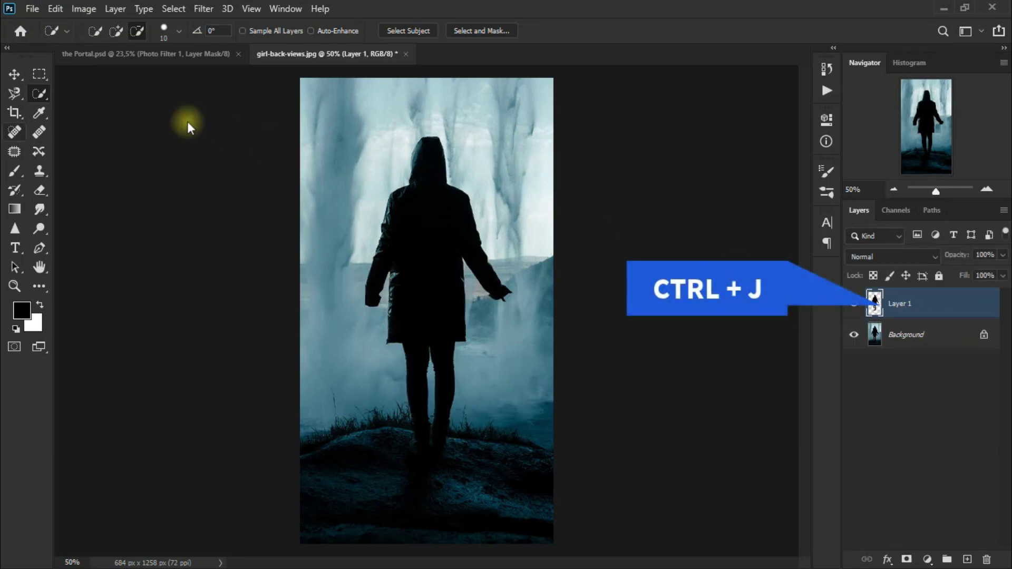
{"action": "left_click", "coordinate": [14, 74]}
{"action": "mouse_move", "coordinate": [420, 275]}
{"action": "left_mouse_down"}
{"action": "mouse_move", "coordinate": [310, 206]}
{"action": "mouse_move", "coordinate": [460, 364]}
{"action": "left_mouse_up"}
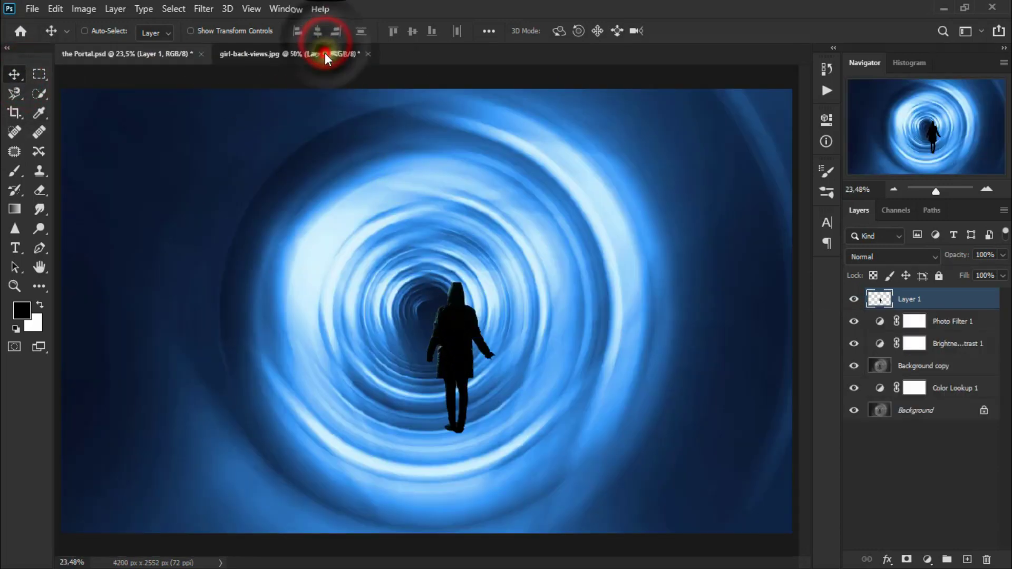
Step: Close girl-back-views.jpg without saving changes
{"action": "left_click", "coordinate": [325, 54]}
{"action": "left_click", "coordinate": [367, 54]}
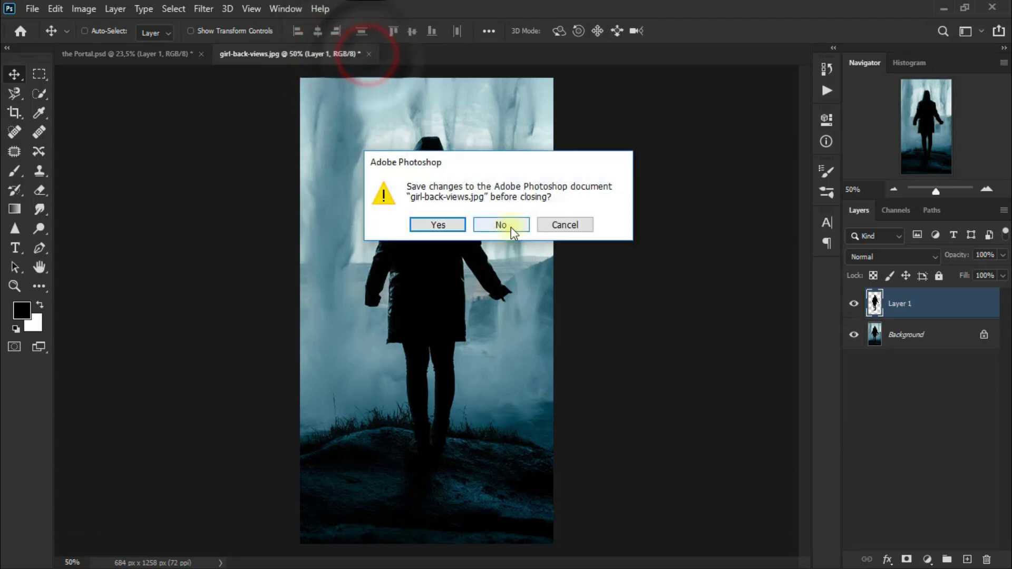
{"action": "left_click", "coordinate": [510, 227]}
Step: Scale the girl silhouette to about 81% and place her in the lower centre of the tunnel
{"action": "key", "text": "ctrl+t"}
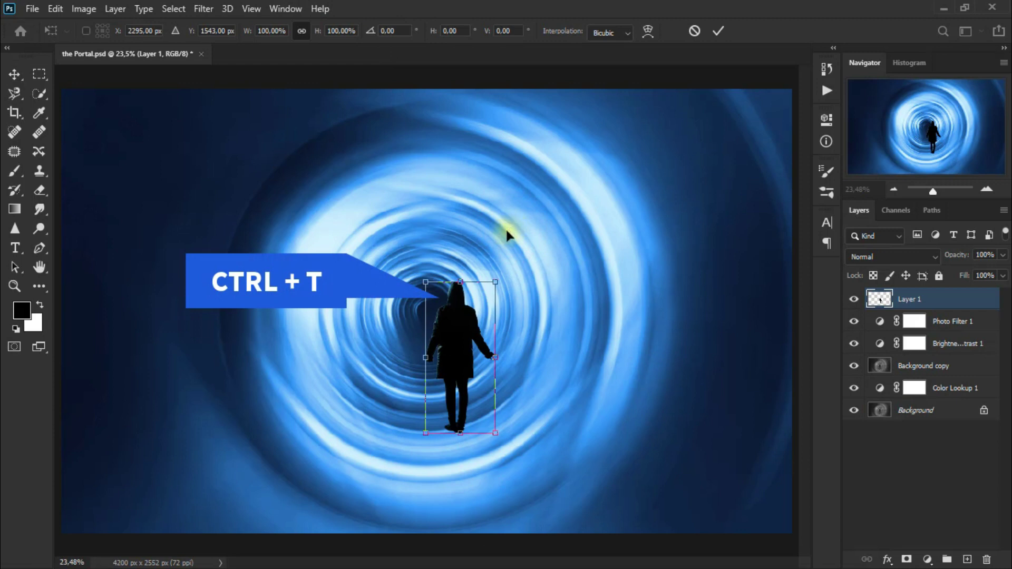
{"action": "left_click_drag", "start_coordinate": [465, 283], "coordinate": [459, 348]}
{"action": "left_click_drag", "start_coordinate": [458, 407], "coordinate": [449, 431]}
{"action": "left_click_drag", "start_coordinate": [471, 372], "coordinate": [478, 357]}
{"action": "left_click_drag", "start_coordinate": [452, 416], "coordinate": [451, 407]}
{"action": "left_click_drag", "start_coordinate": [452, 357], "coordinate": [455, 343]}
{"action": "left_click_drag", "start_coordinate": [452, 406], "coordinate": [451, 396]}
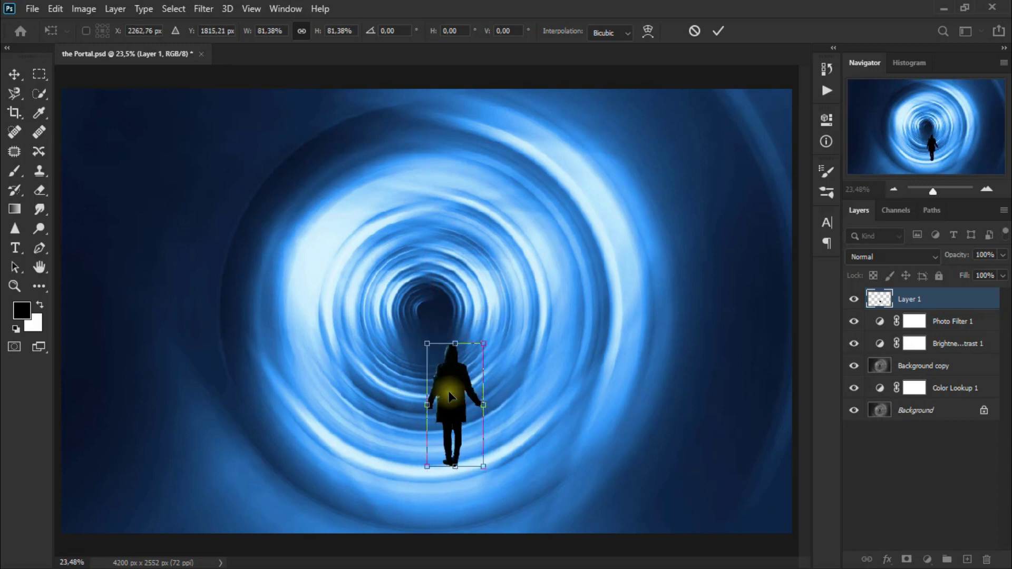
{"action": "left_click", "coordinate": [14, 74]}
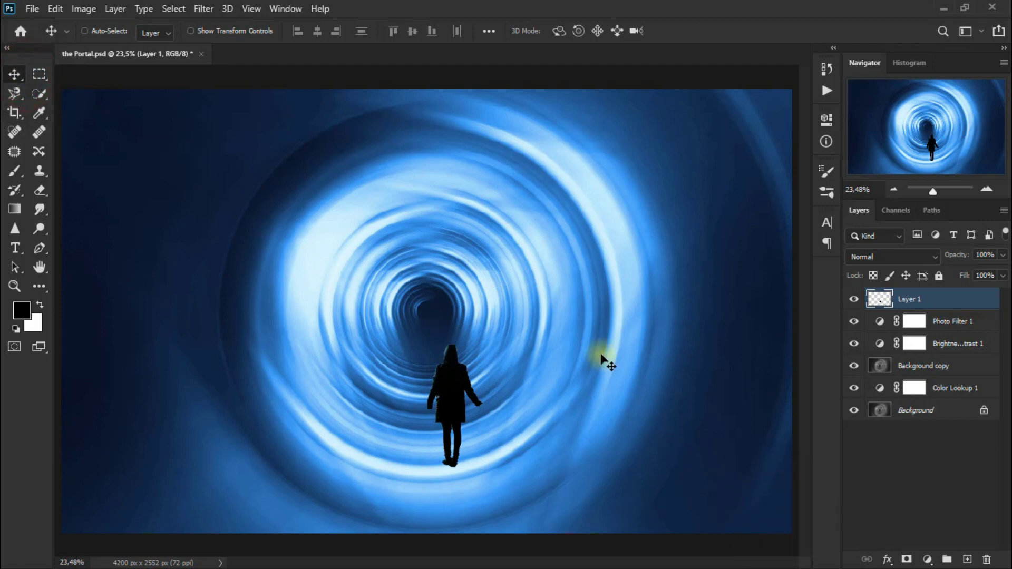
Step: Fine-tune the silhouette, shrinking it slightly and then widening it a touch
{"action": "key", "text": "ctrl+t"}
{"action": "left_click_drag", "start_coordinate": [483, 340], "coordinate": [473, 354]}
{"action": "key", "text": "Return"}
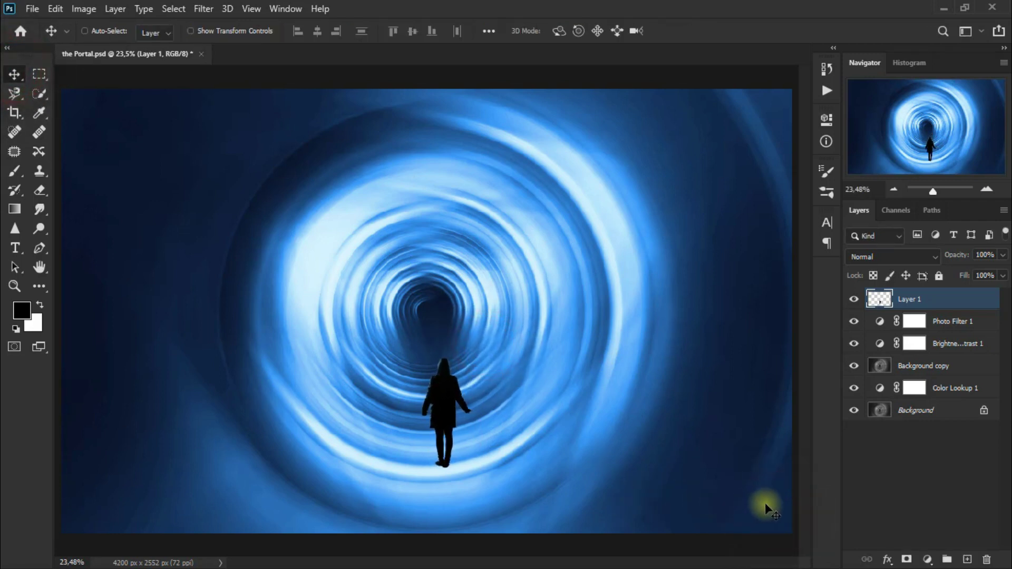
{"action": "key", "text": "ctrl+t"}
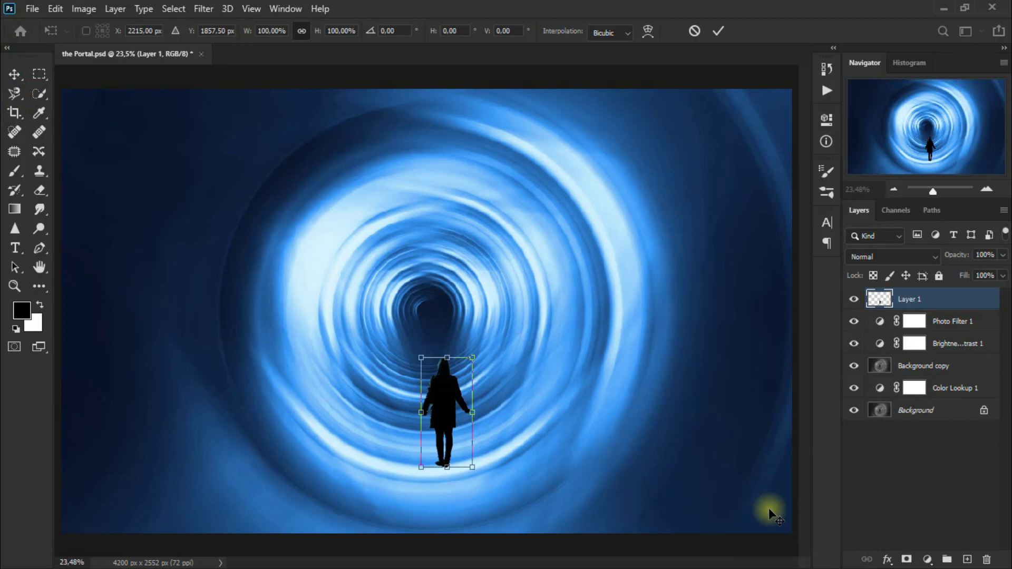
{"action": "left_click_drag", "start_coordinate": [476, 359], "coordinate": [479, 356]}
{"action": "key", "text": "Return"}
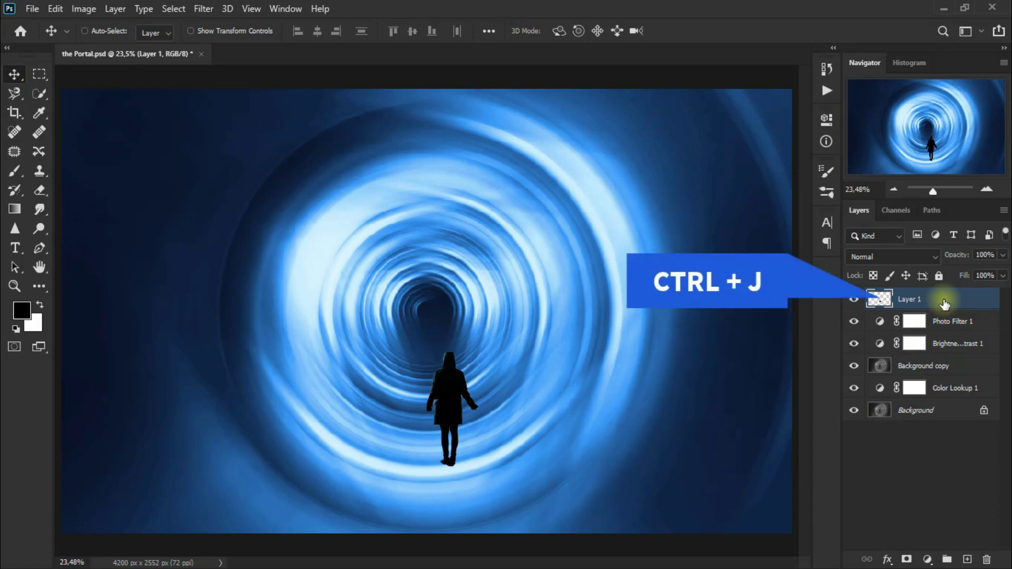
Step: Duplicate the girl, rotate the copy 180°, flip it horizontally, and place it below her feet
{"action": "key", "text": "ctrl+j"}
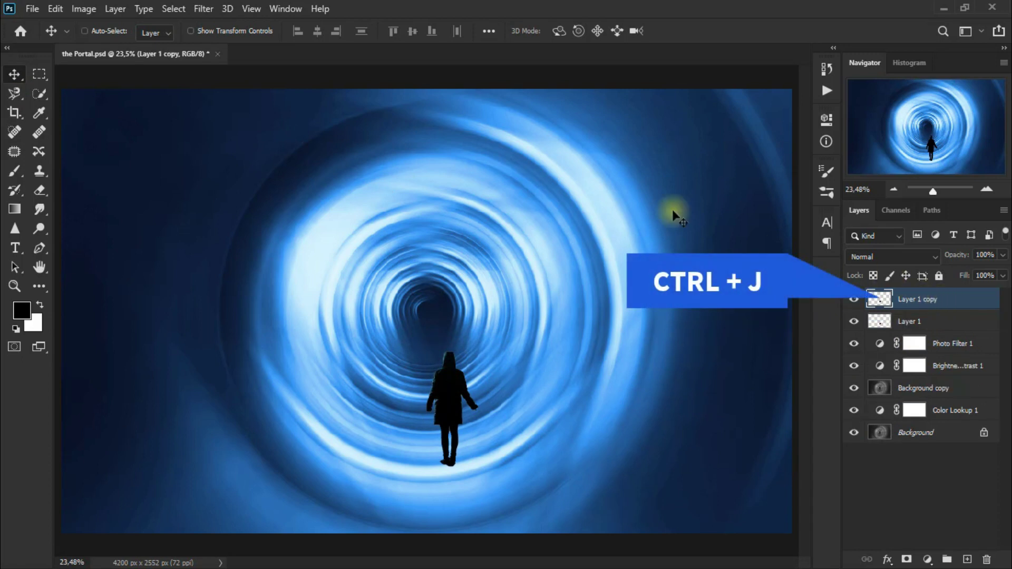
{"action": "left_click", "coordinate": [57, 9]}
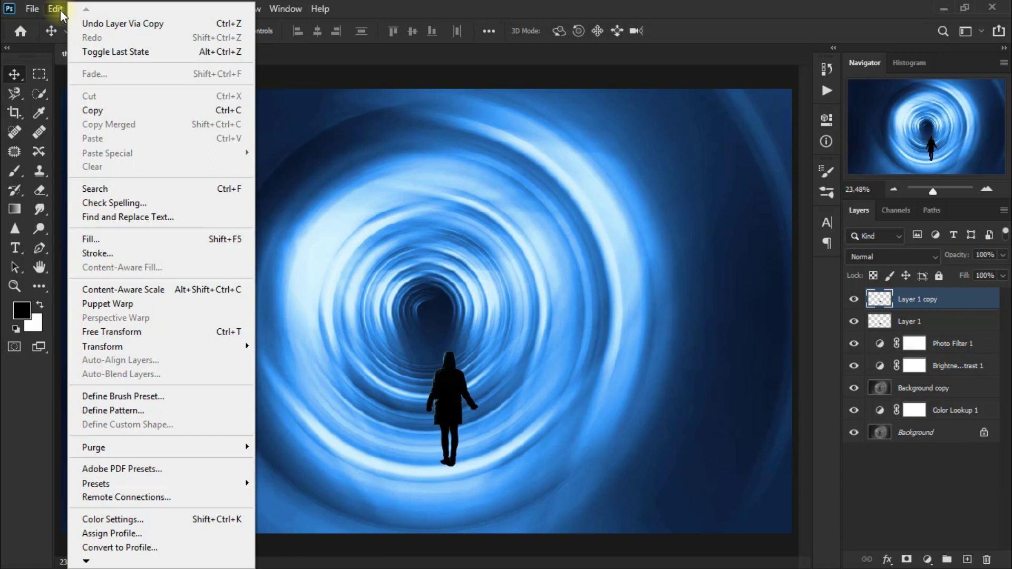
{"action": "left_click", "coordinate": [330, 286]}
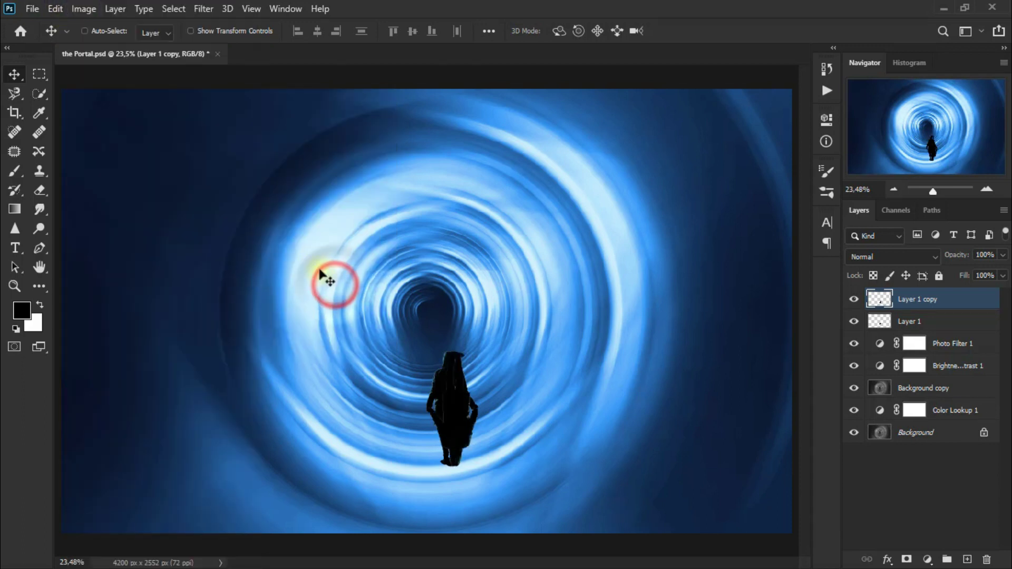
{"action": "left_click", "coordinate": [55, 9]}
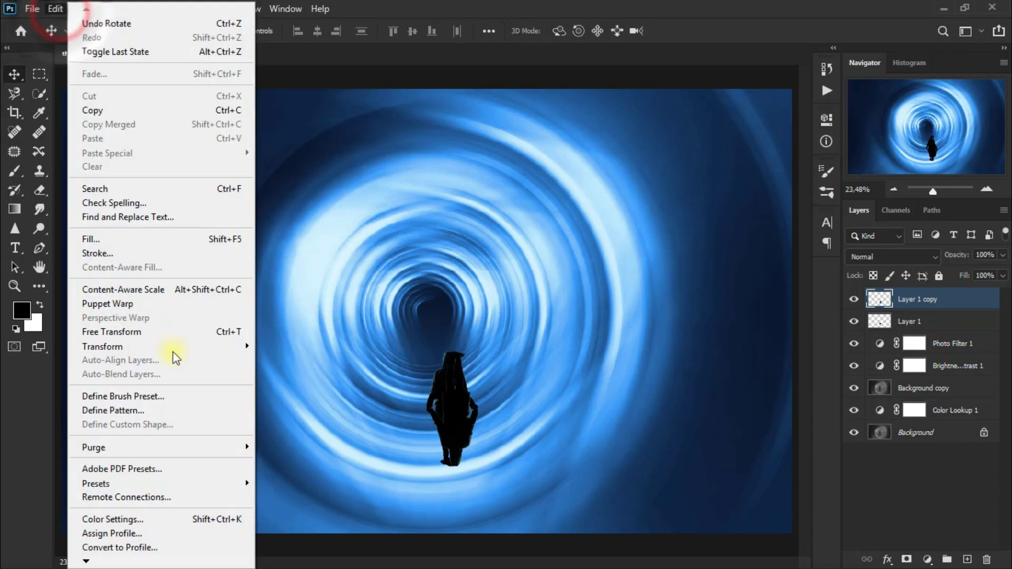
{"action": "mouse_move", "coordinate": [103, 346]}
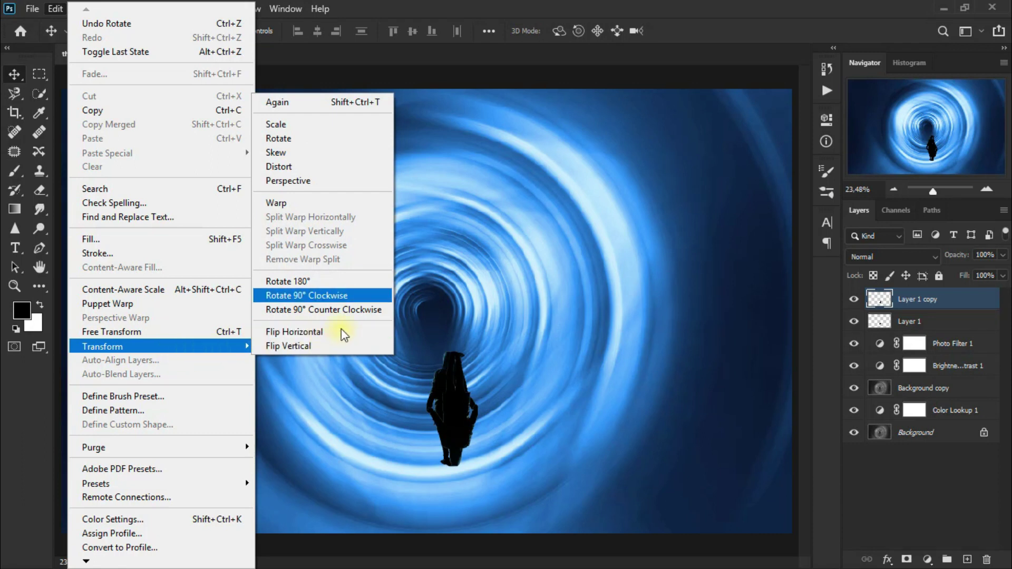
{"action": "left_click", "coordinate": [340, 329]}
{"action": "left_click_drag", "start_coordinate": [452, 407], "coordinate": [457, 527]}
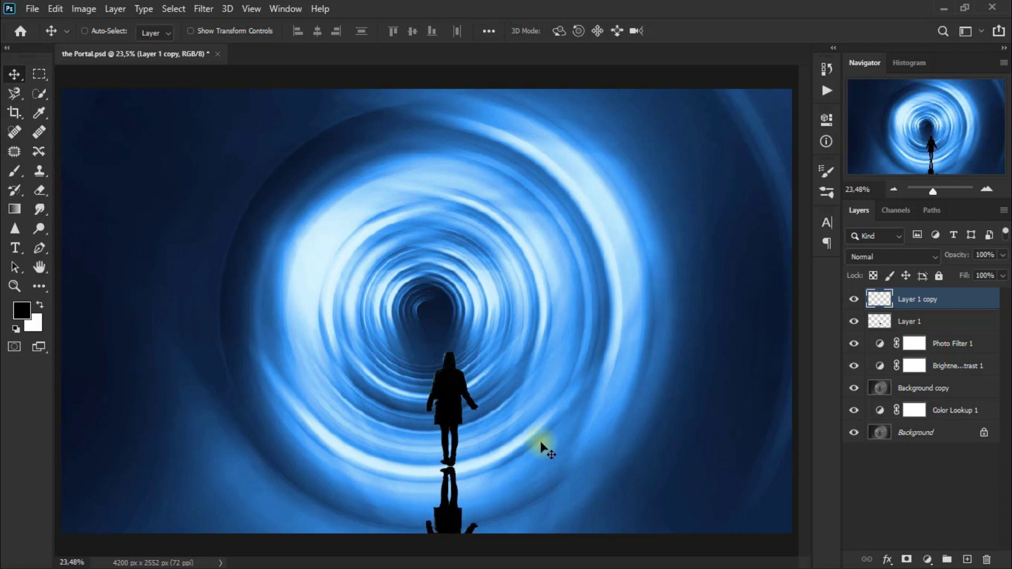
Step: Set the reflection copy to Soft Light blend mode at 73% opacity
{"action": "left_click", "coordinate": [865, 258]}
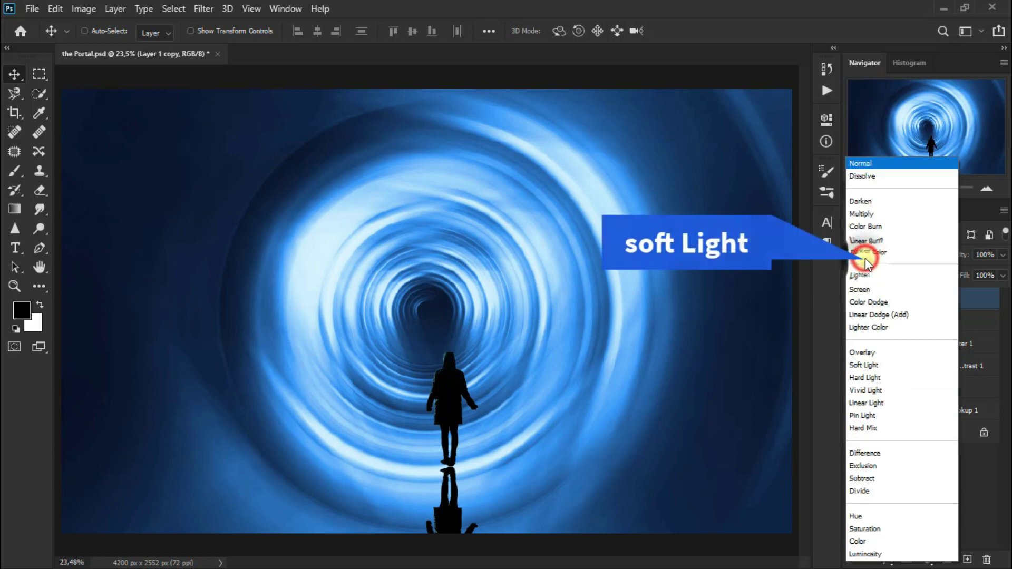
{"action": "left_click", "coordinate": [895, 367]}
{"action": "left_click_drag", "start_coordinate": [1002, 261], "coordinate": [989, 278]}
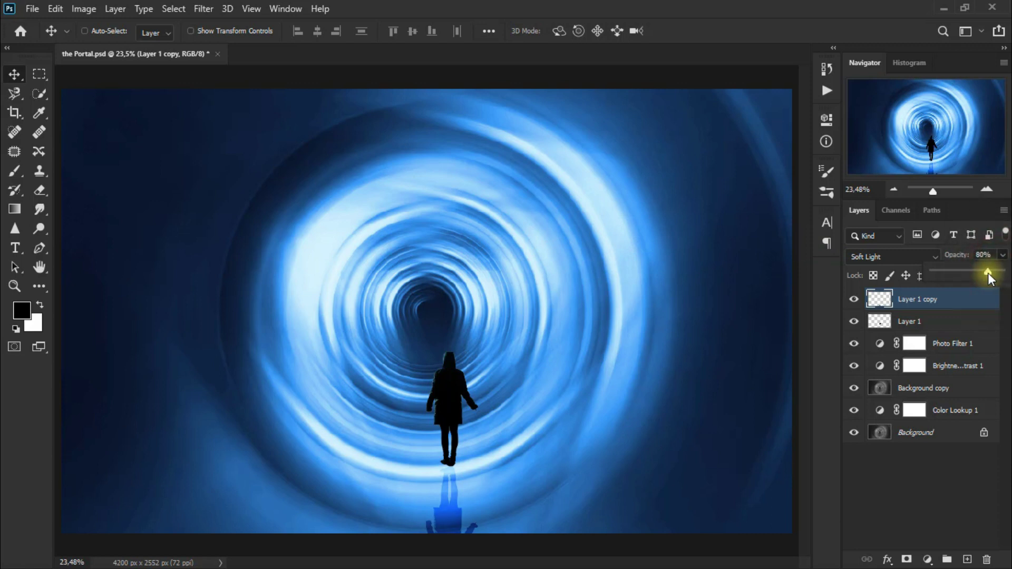
{"action": "left_click_drag", "start_coordinate": [984, 274], "coordinate": [982, 273]}
Step: Mask the reflection layer, erase its lower part, then Ctrl-load Layer 1's silhouette
{"action": "left_click", "coordinate": [853, 299]}
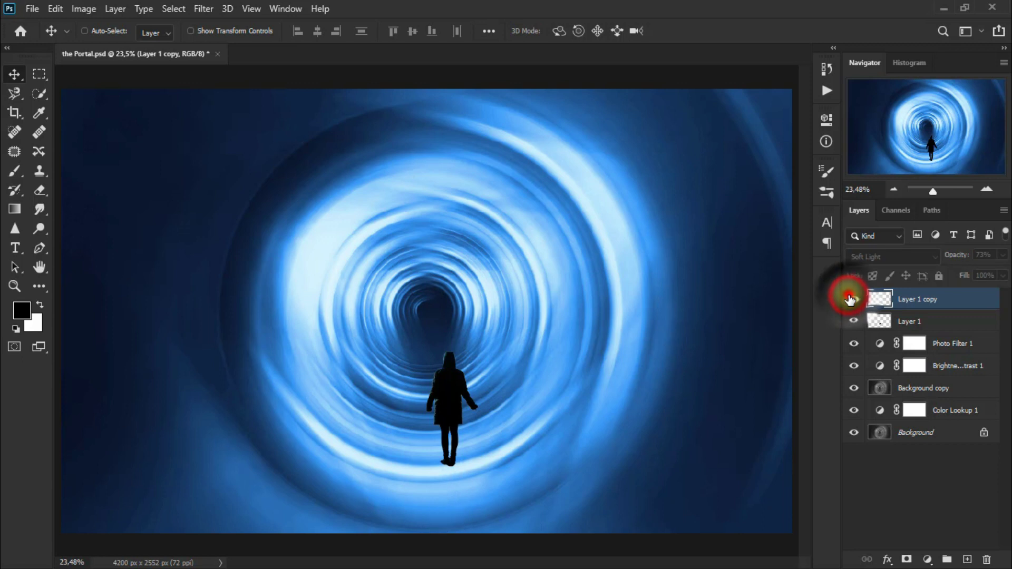
{"action": "left_click", "coordinate": [906, 559]}
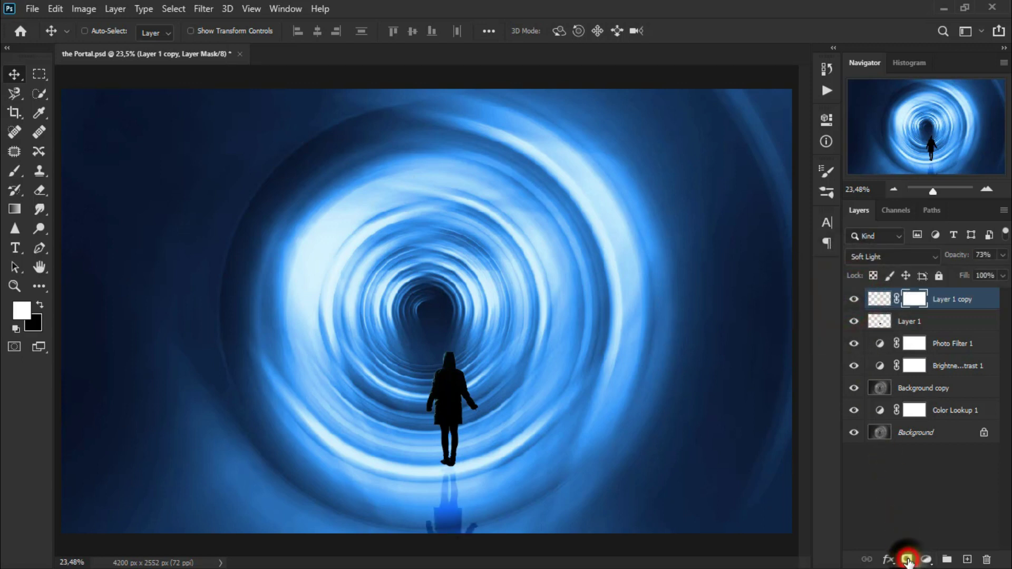
{"action": "left_click", "coordinate": [45, 190]}
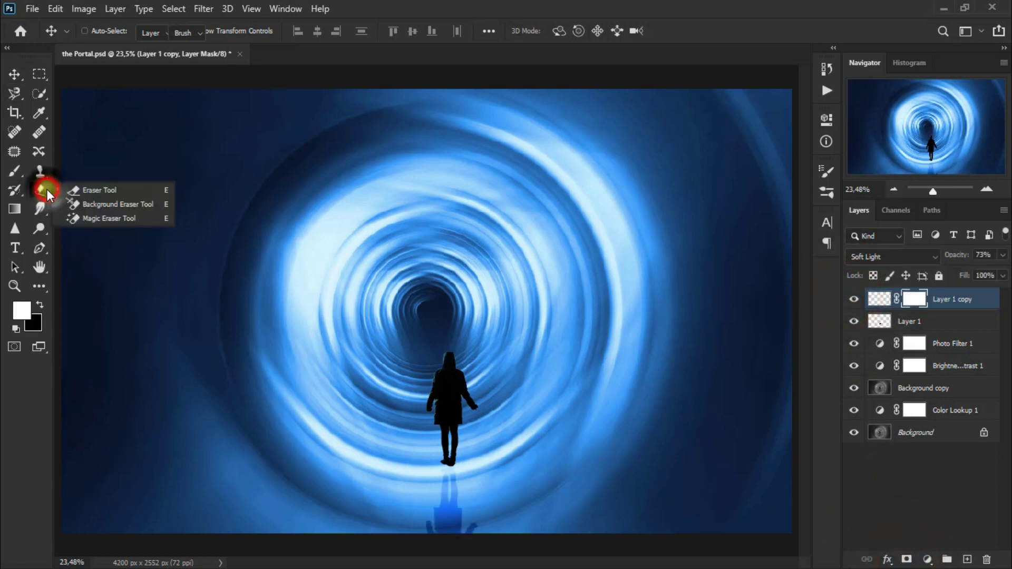
{"action": "left_click", "coordinate": [103, 190]}
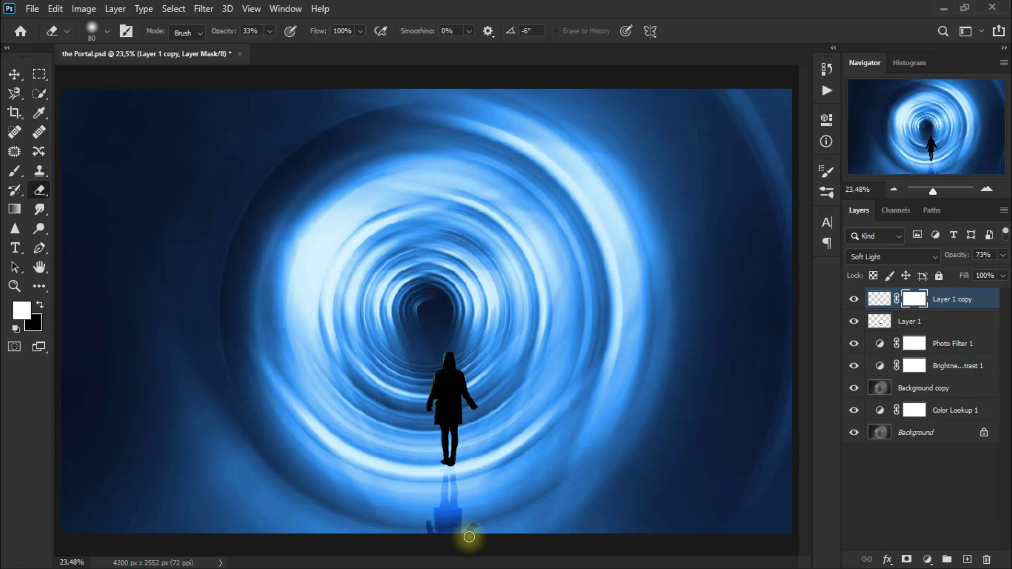
{"action": "mouse_move", "coordinate": [452, 534]}
{"action": "left_mouse_down"}
{"action": "mouse_move", "coordinate": [438, 536]}
{"action": "mouse_move", "coordinate": [471, 532]}
{"action": "mouse_move", "coordinate": [452, 535]}
{"action": "left_mouse_up"}
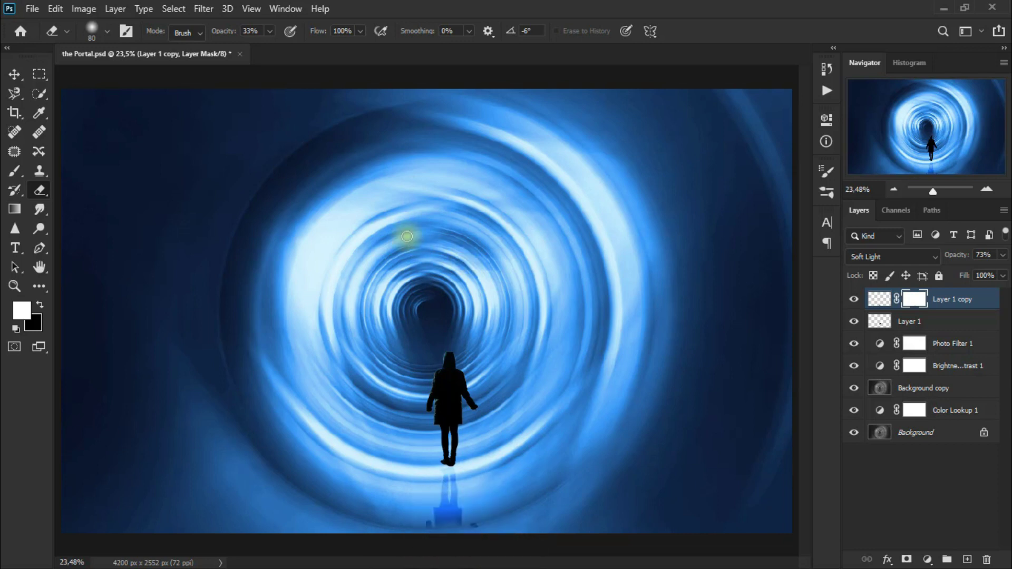
{"action": "left_click", "coordinate": [27, 77]}
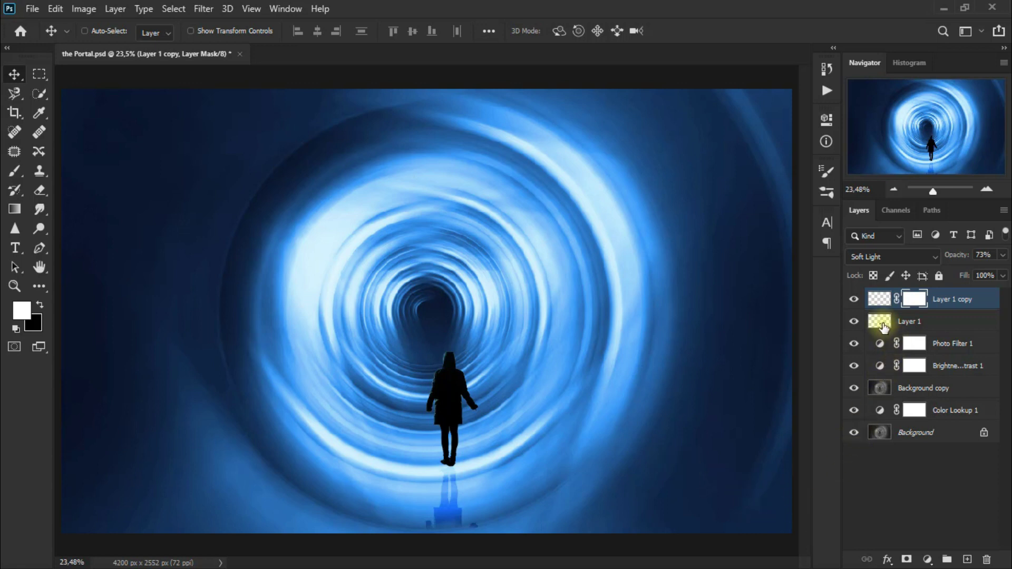
{"action": "key", "text": "ctrl"}
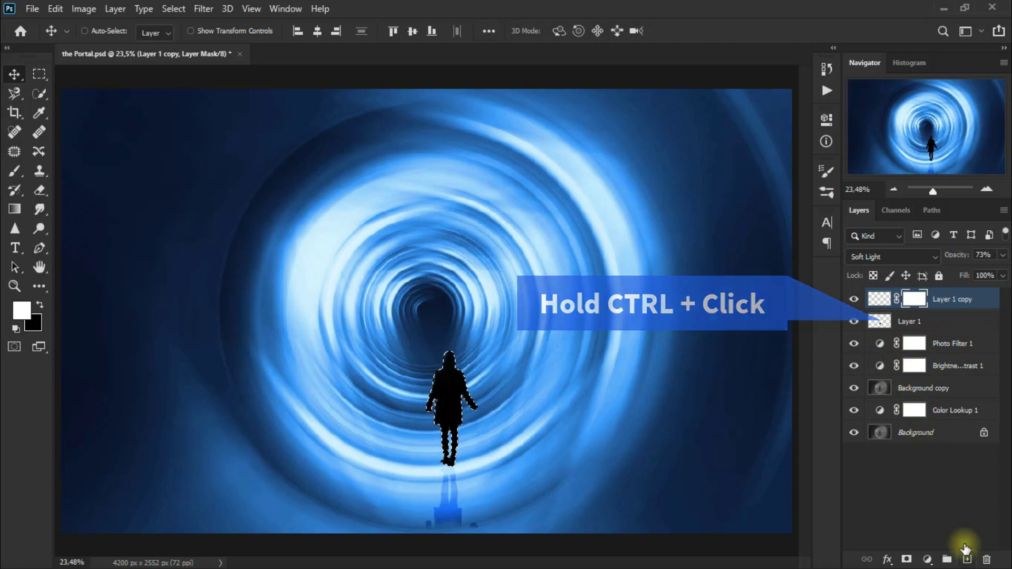
Step: On a new Layer 2, fill the silhouette selection with light blue #40a9ff
{"action": "left_click", "coordinate": [967, 559]}
{"action": "key", "text": "x"}
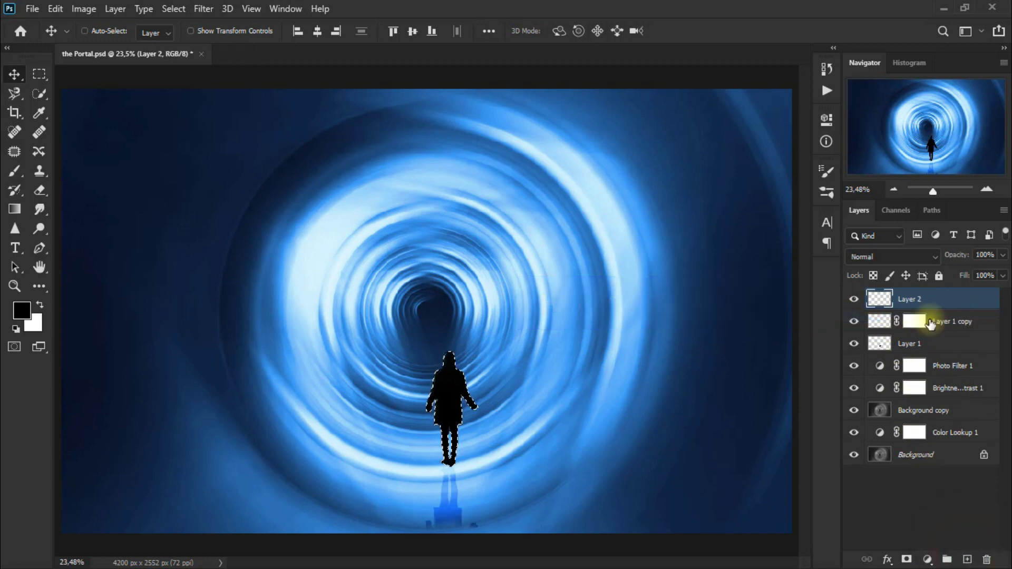
{"action": "left_click", "coordinate": [56, 8]}
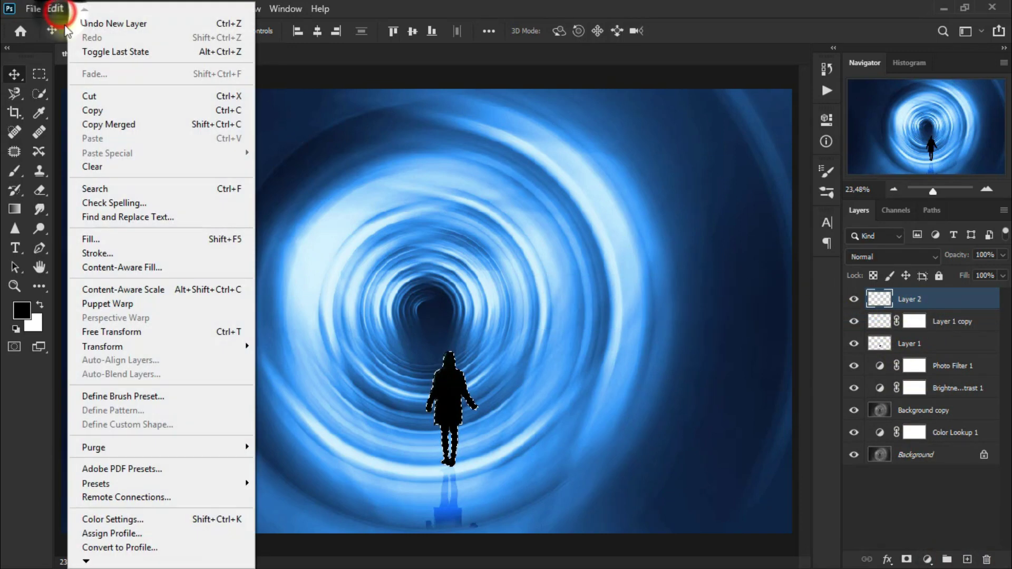
{"action": "left_click", "coordinate": [136, 239]}
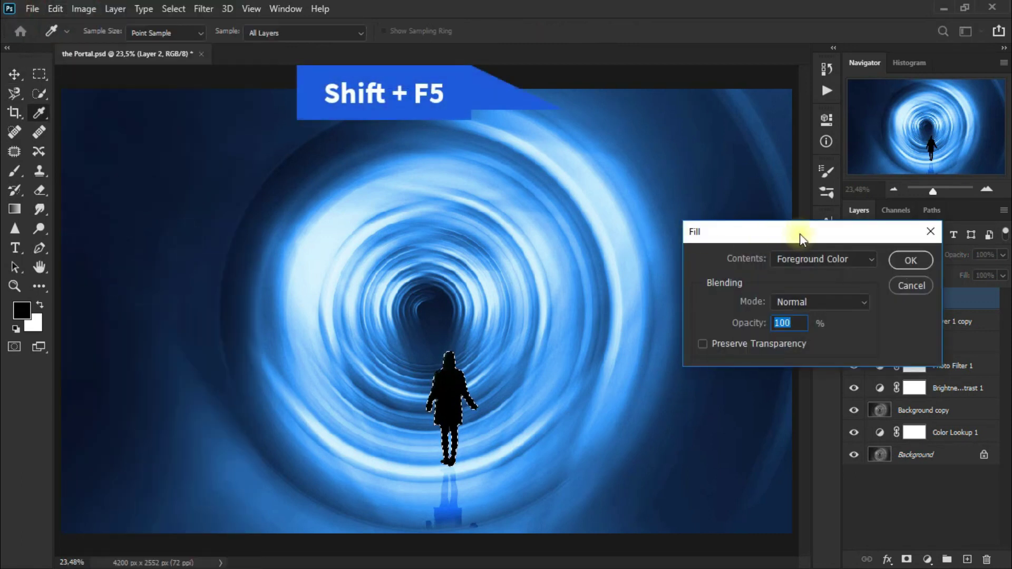
{"action": "left_click_drag", "start_coordinate": [799, 233], "coordinate": [641, 110]}
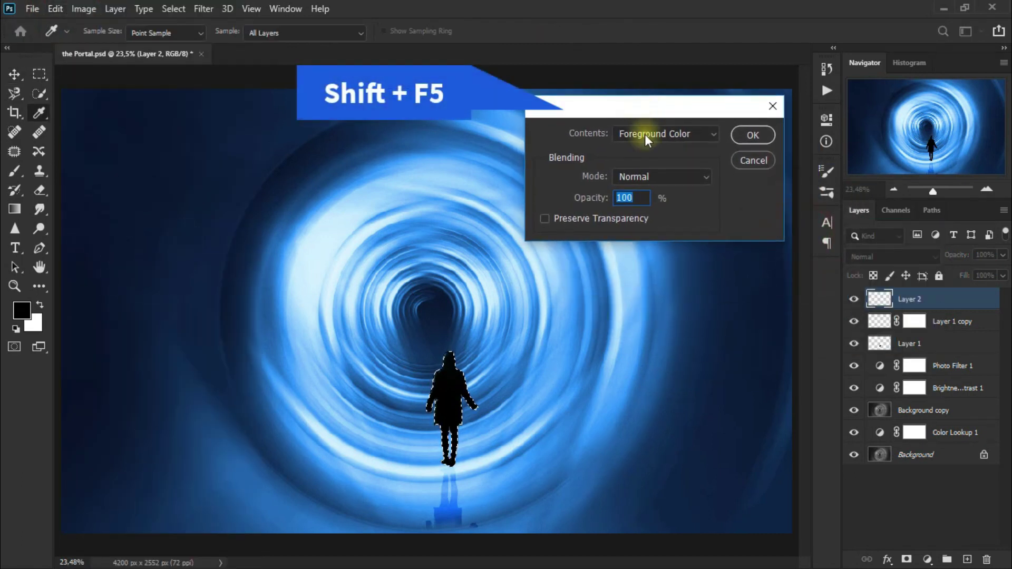
{"action": "left_click", "coordinate": [644, 134]}
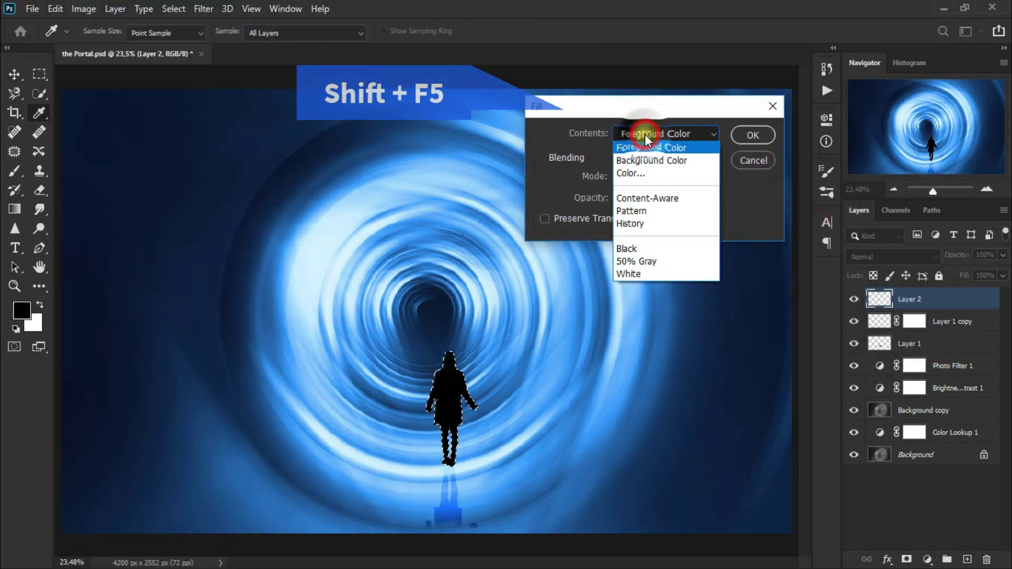
{"action": "left_click", "coordinate": [670, 174]}
{"action": "double_click", "coordinate": [872, 373]}
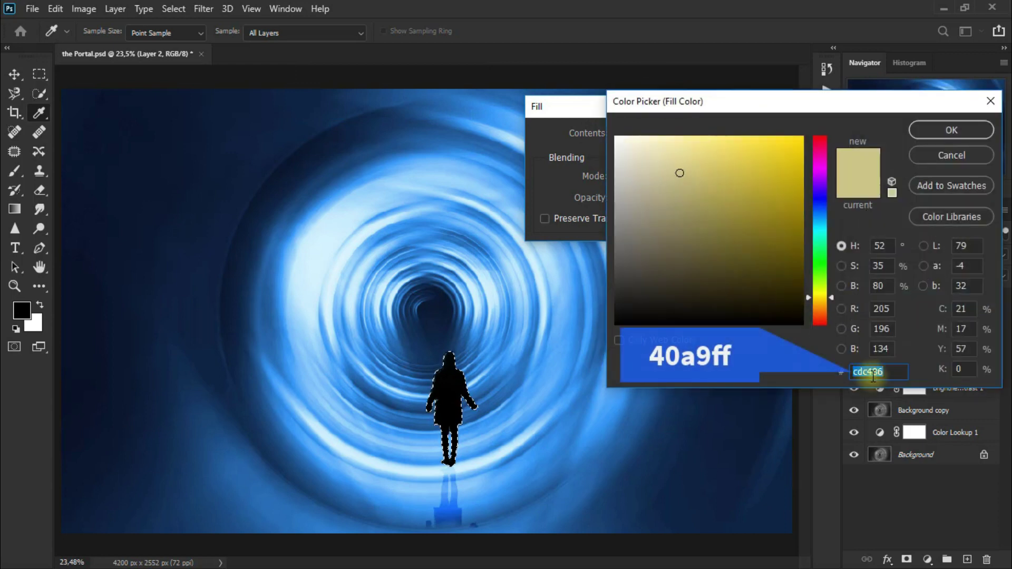
{"action": "type", "text": "40a9ff"}
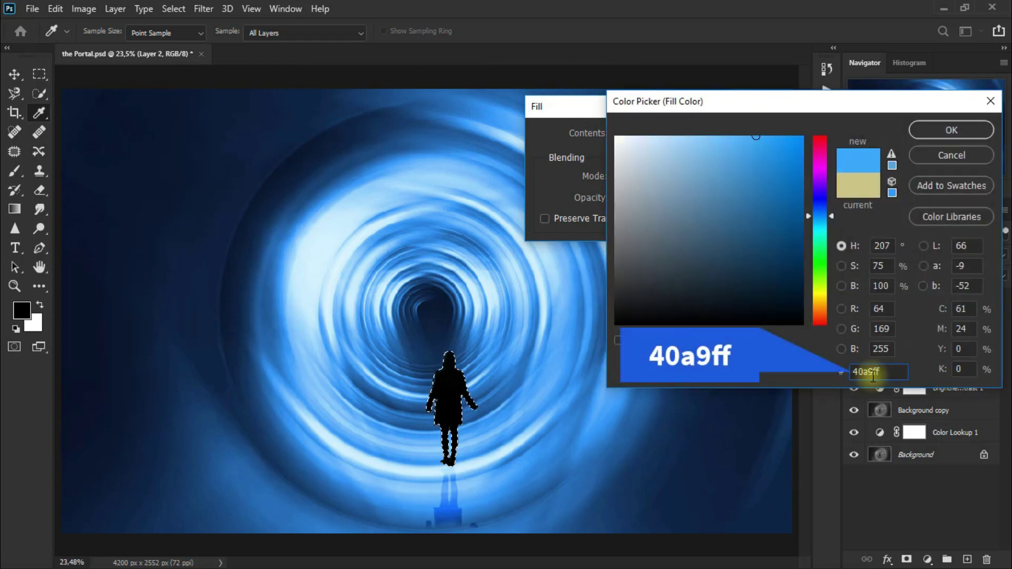
{"action": "left_click", "coordinate": [974, 131]}
{"action": "left_click", "coordinate": [752, 135]}
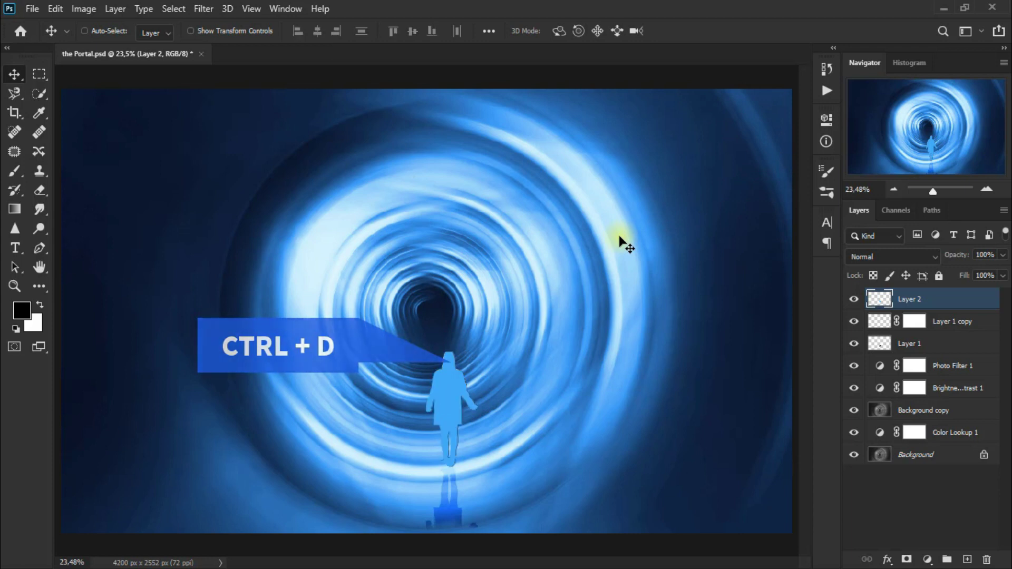
Step: Blur Layer 2 with a Gaussian Blur of about 135.9 px radius
{"action": "left_click", "coordinate": [207, 10]}
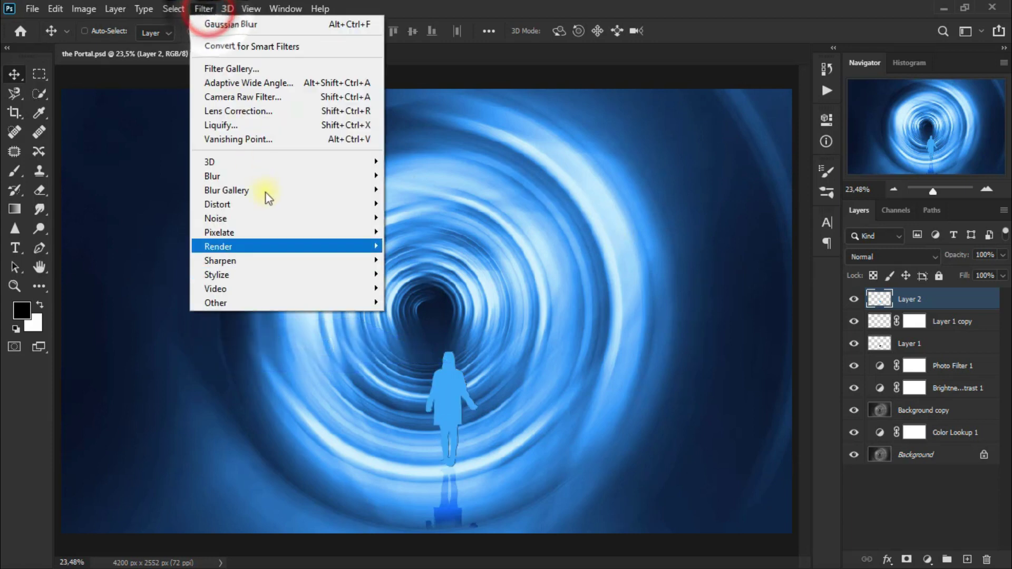
{"action": "mouse_move", "coordinate": [212, 175]}
{"action": "left_click", "coordinate": [424, 235]}
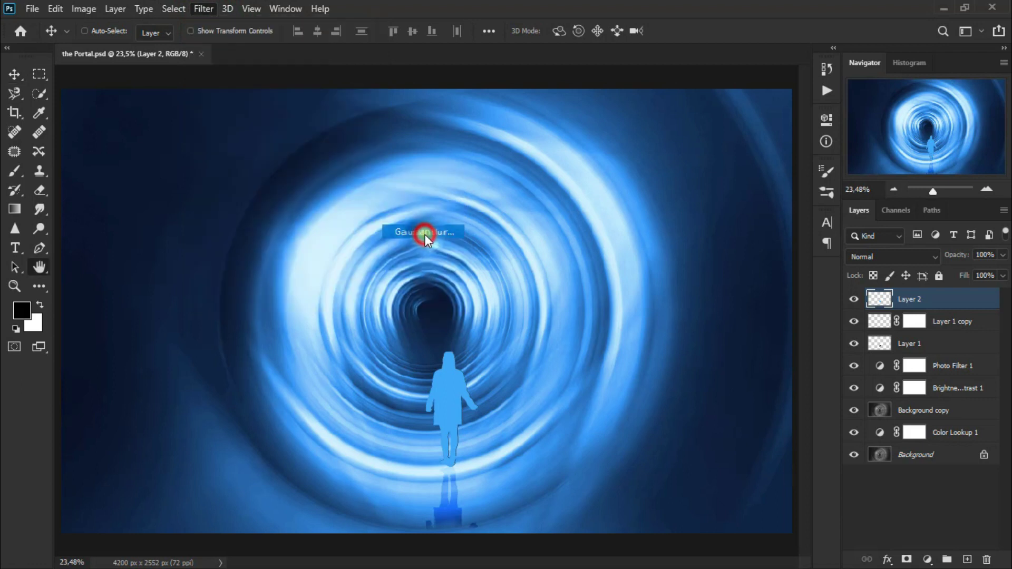
{"action": "left_click_drag", "start_coordinate": [552, 445], "coordinate": [600, 447]}
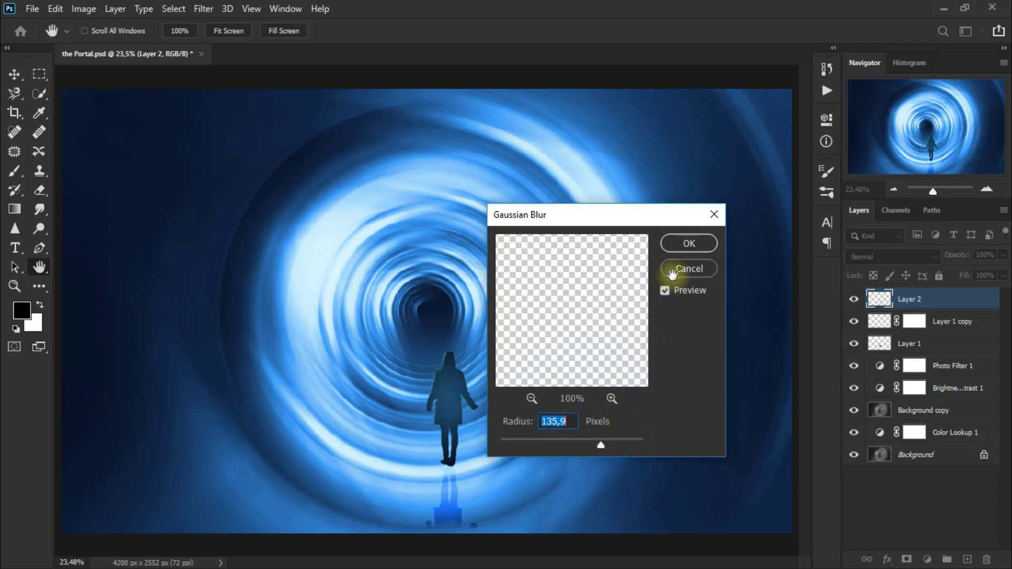
{"action": "left_click", "coordinate": [684, 246]}
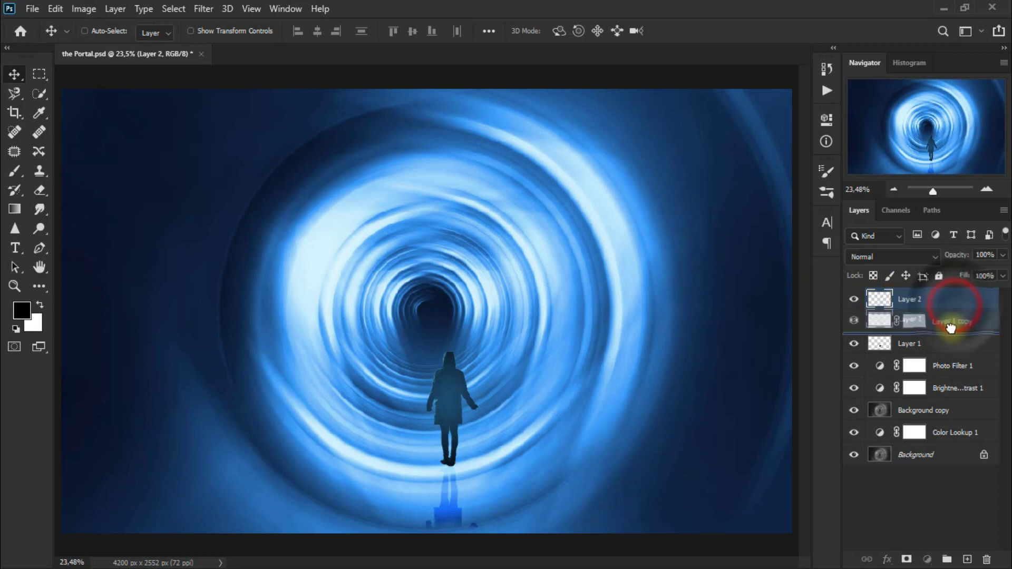
Step: Move the blurred Layer 2 beneath Layer 1 and compare the glow
{"action": "left_click_drag", "start_coordinate": [955, 311], "coordinate": [951, 358]}
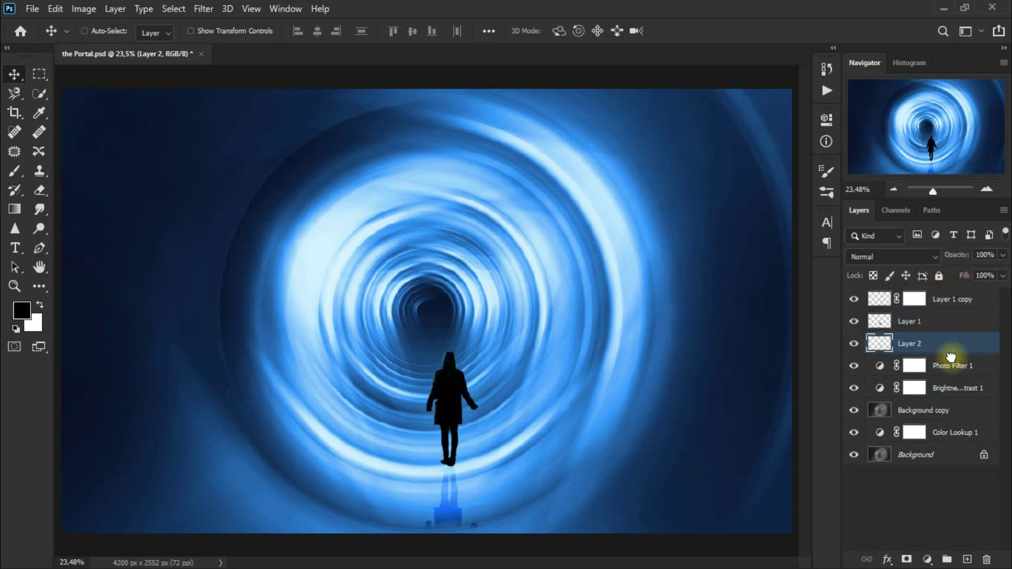
{"action": "left_click", "coordinate": [853, 344]}
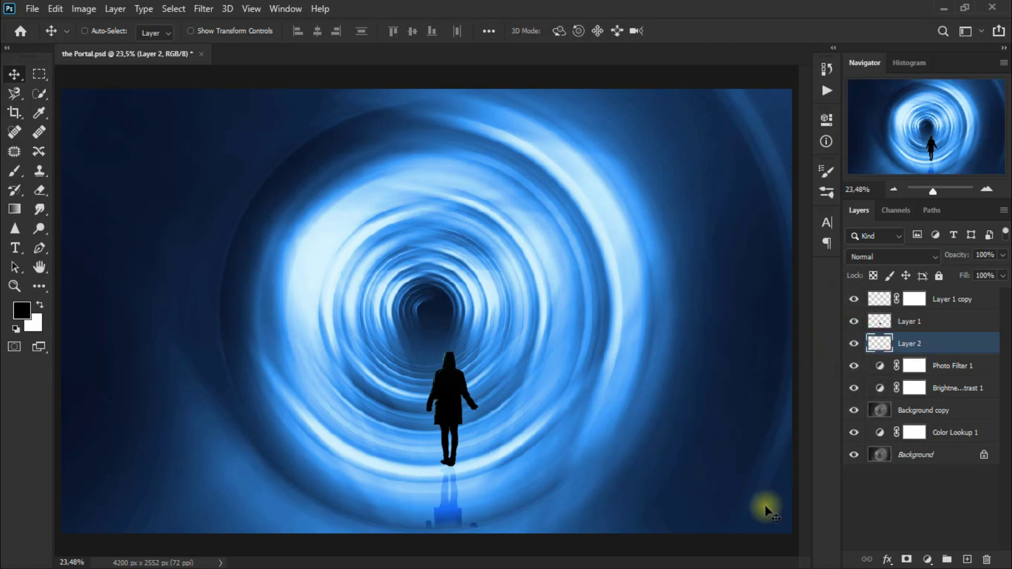
{"action": "left_click", "coordinate": [943, 327]}
Step: Add a Brightness/Contrast adjustment layer clipped to Layer 1
{"action": "left_click", "coordinate": [854, 322]}
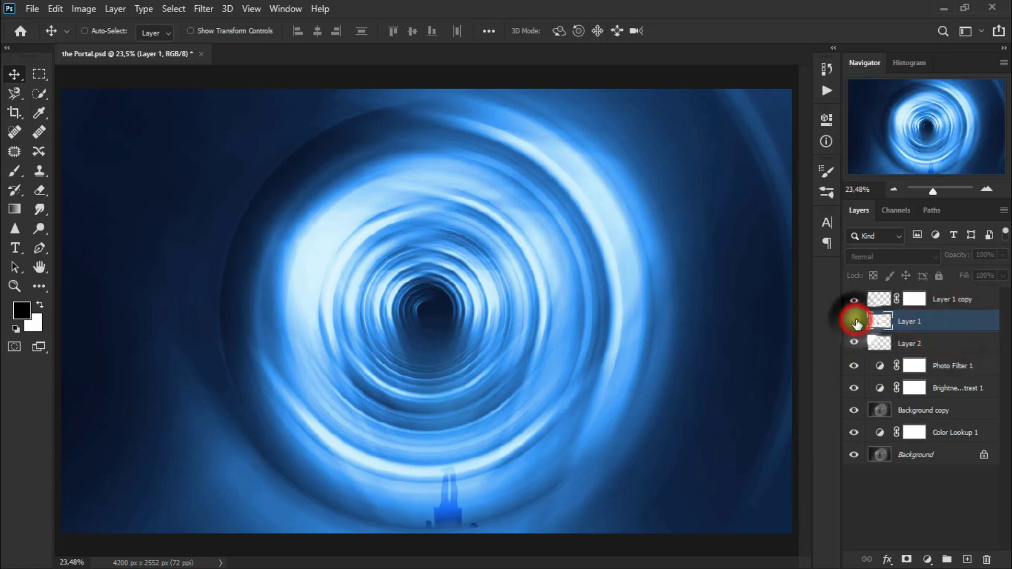
{"action": "left_click", "coordinate": [854, 322]}
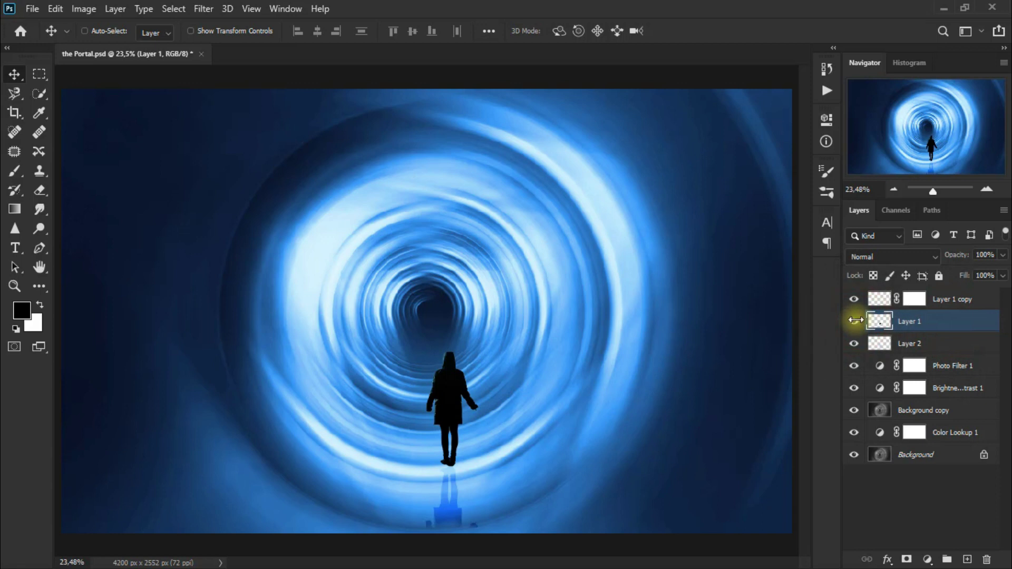
{"action": "left_click", "coordinate": [927, 559]}
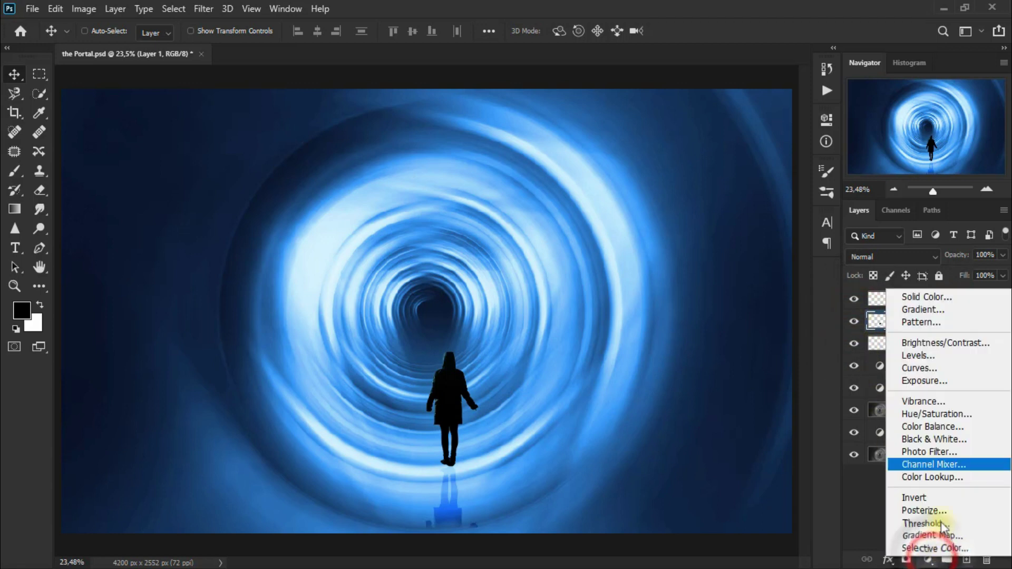
{"action": "left_click", "coordinate": [985, 343]}
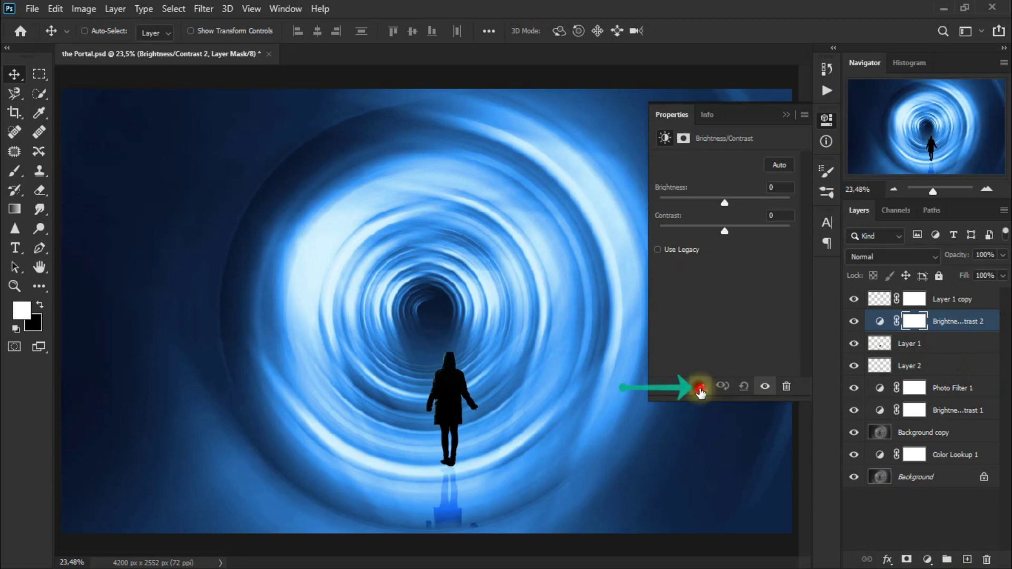
{"action": "left_click", "coordinate": [700, 389]}
Step: Set the clipped adjustment to brightness 116 and contrast -50, then compare it on and off
{"action": "left_click_drag", "start_coordinate": [726, 205], "coordinate": [788, 204]}
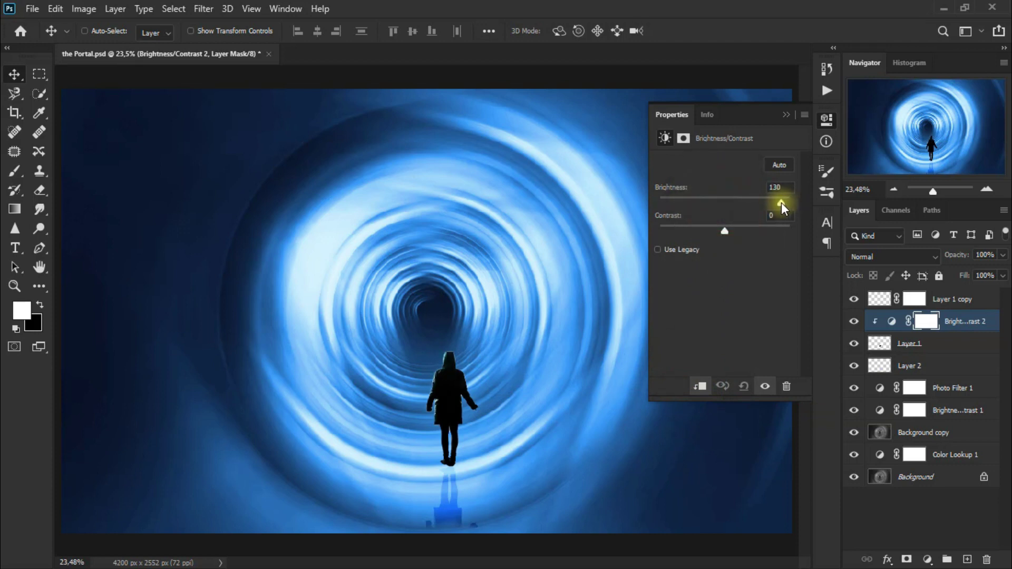
{"action": "left_click_drag", "start_coordinate": [778, 203], "coordinate": [776, 202]}
{"action": "left_click_drag", "start_coordinate": [725, 230], "coordinate": [666, 232]}
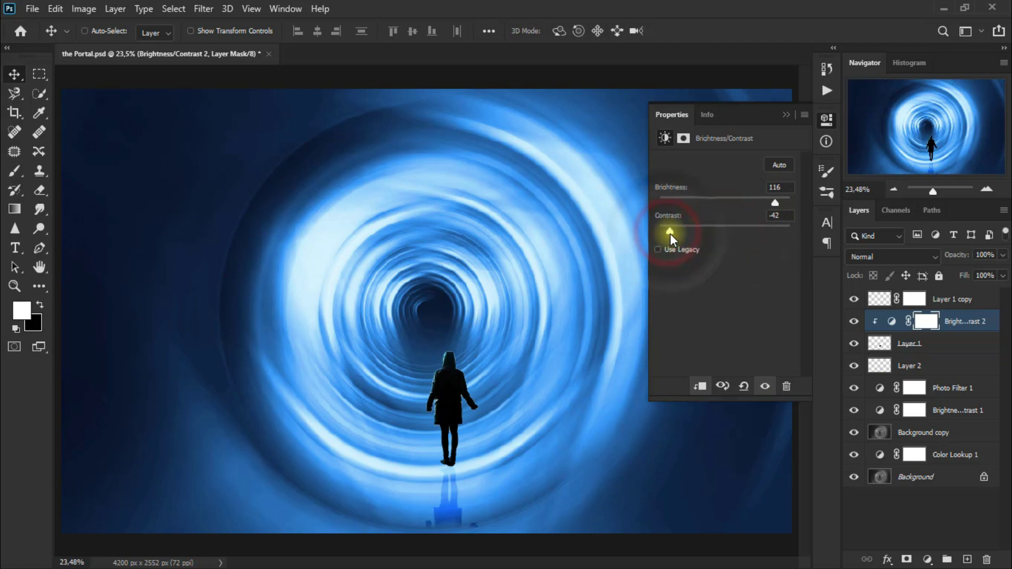
{"action": "left_click_drag", "start_coordinate": [669, 233], "coordinate": [668, 235]}
{"action": "left_click_drag", "start_coordinate": [661, 236], "coordinate": [652, 238]}
{"action": "left_click", "coordinate": [785, 115]}
{"action": "left_click", "coordinate": [853, 320]}
{"action": "left_click", "coordinate": [854, 320]}
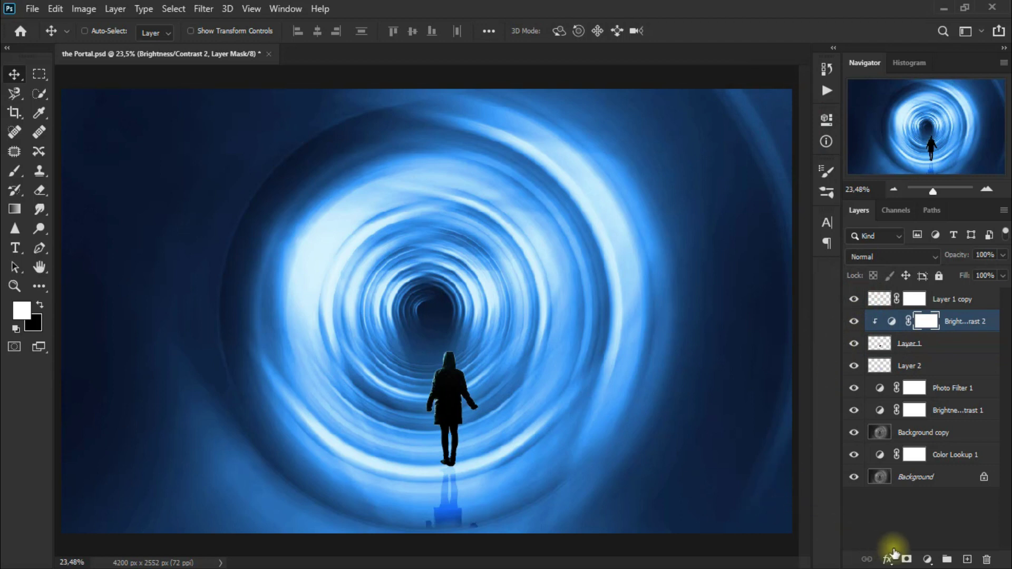
Step: Add a clipped Photo Filter using Cooling Filter (82) at about 85% density
{"action": "left_click", "coordinate": [927, 560]}
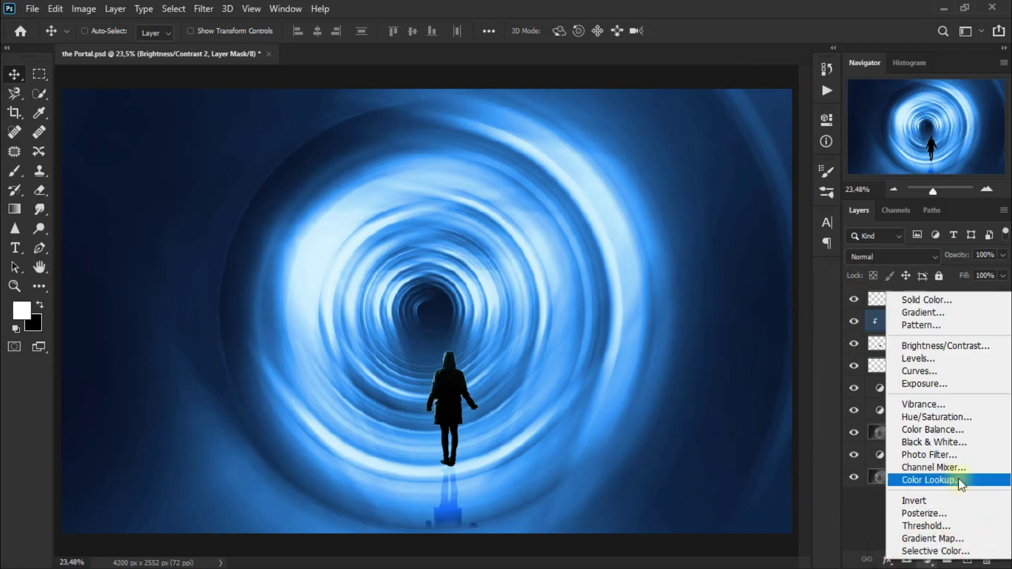
{"action": "left_click", "coordinate": [960, 455]}
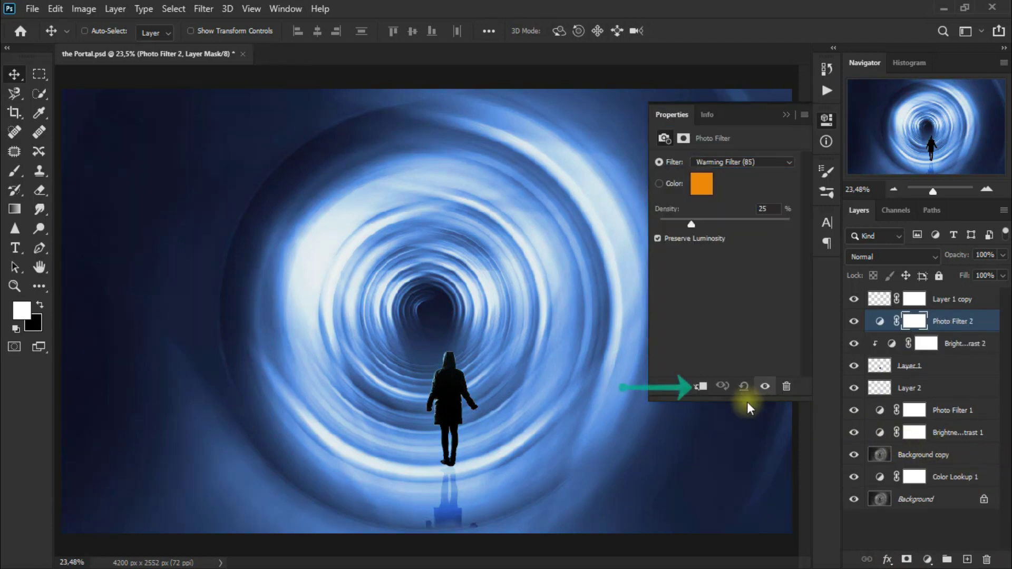
{"action": "left_click", "coordinate": [700, 389]}
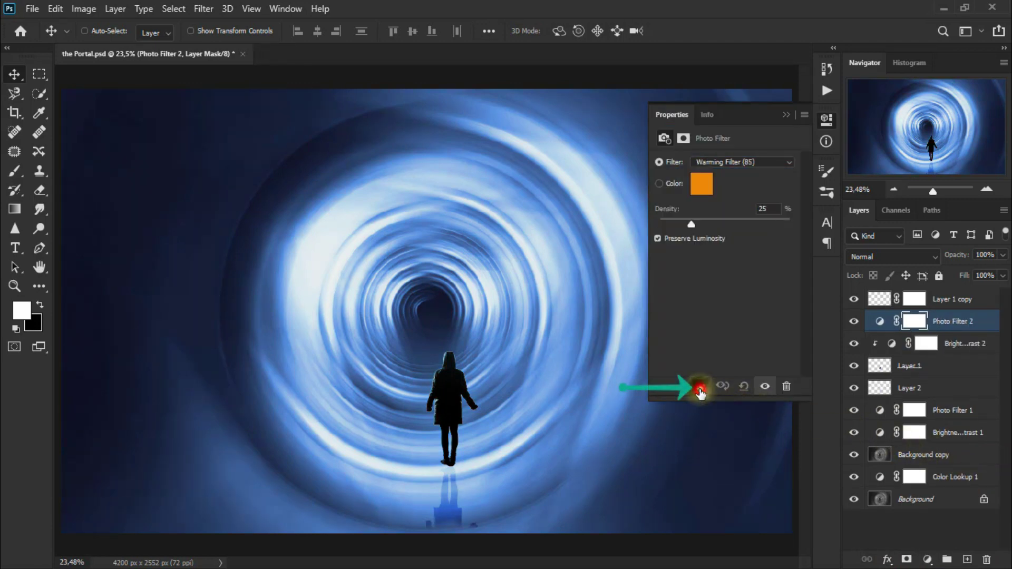
{"action": "left_click", "coordinate": [738, 163]}
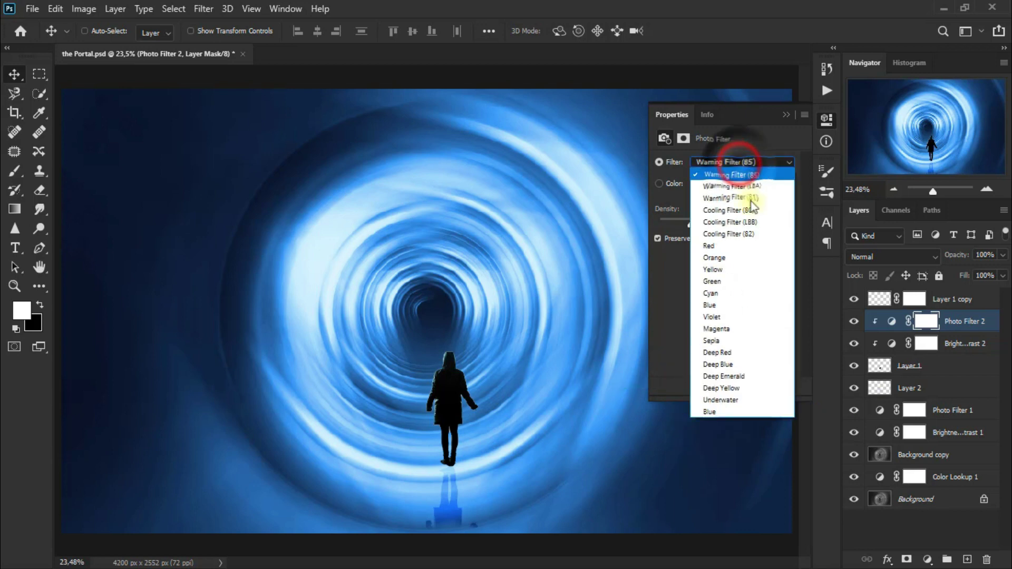
{"action": "left_click", "coordinate": [764, 240]}
{"action": "left_click_drag", "start_coordinate": [693, 226], "coordinate": [764, 231]}
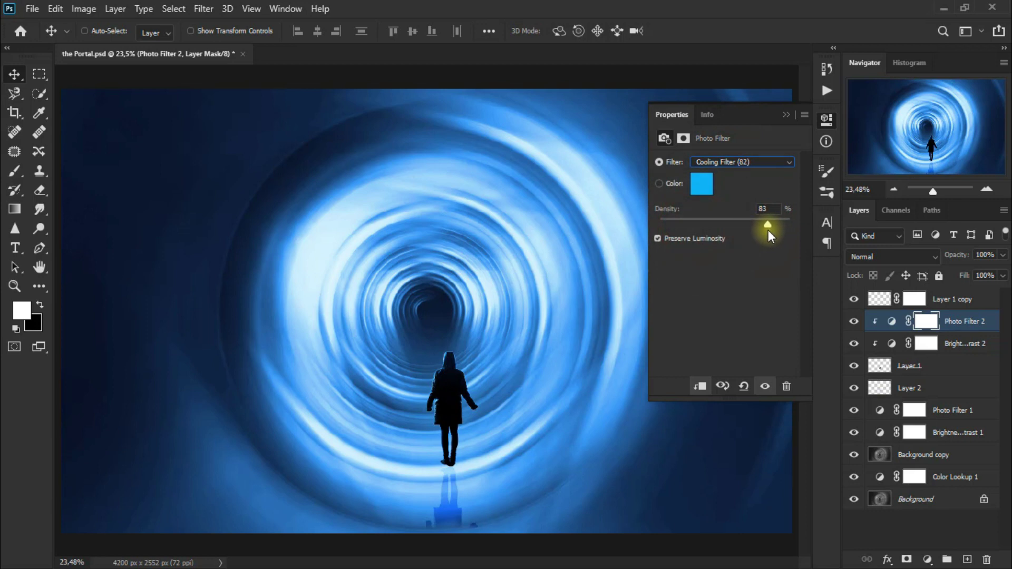
{"action": "left_click", "coordinate": [785, 114]}
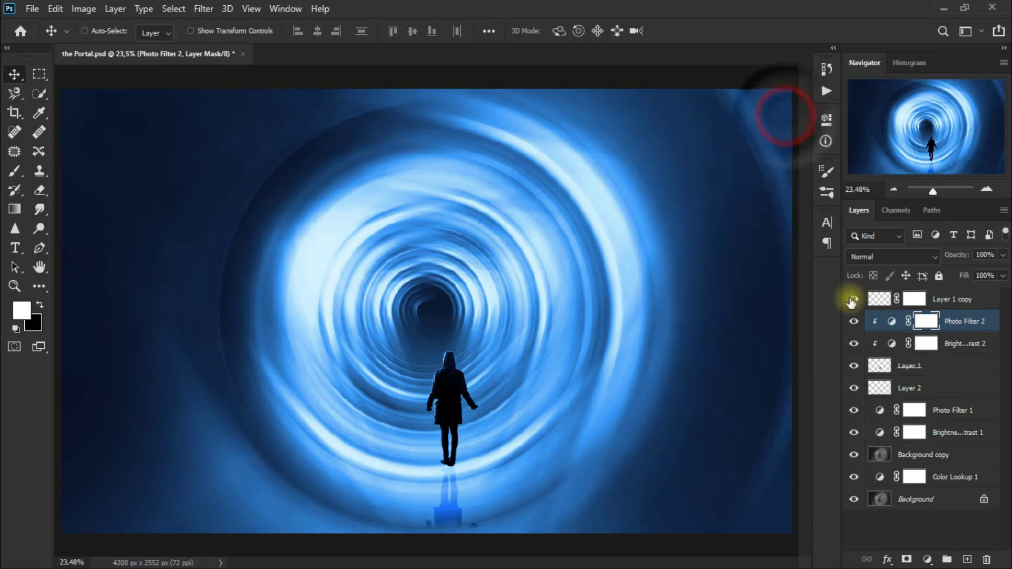
{"action": "left_click", "coordinate": [855, 321]}
{"action": "left_click", "coordinate": [855, 321]}
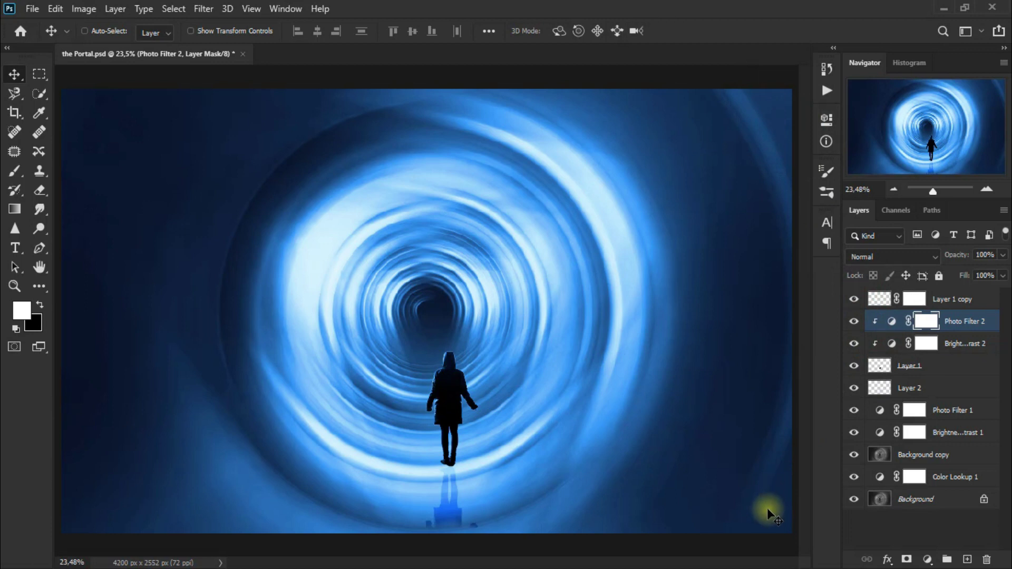
{"action": "left_click", "coordinate": [976, 298]}
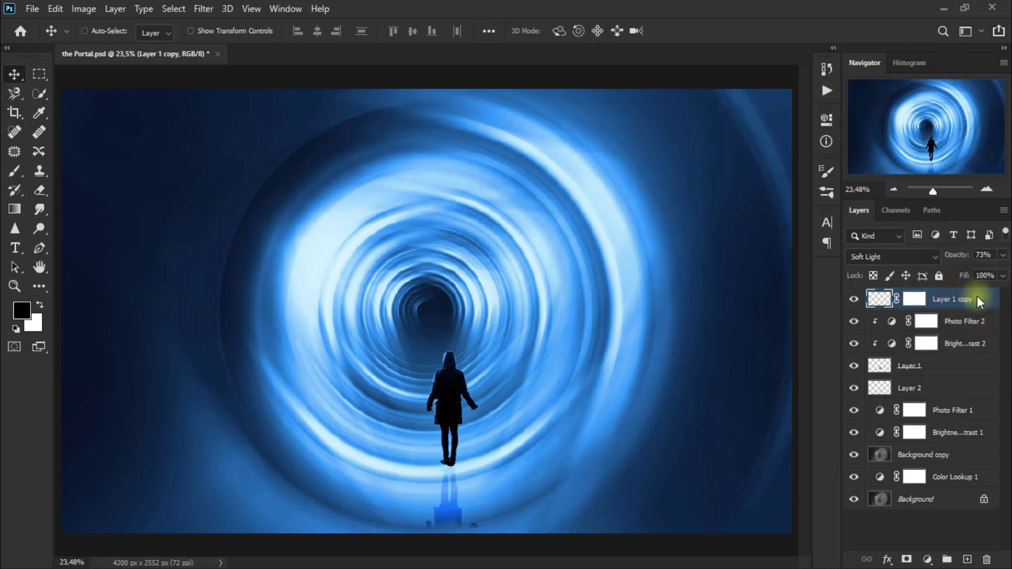
Step: Add a Color Balance layer shifting shadows to +12 red, +33 green and +58 blue
{"action": "left_click", "coordinate": [932, 560]}
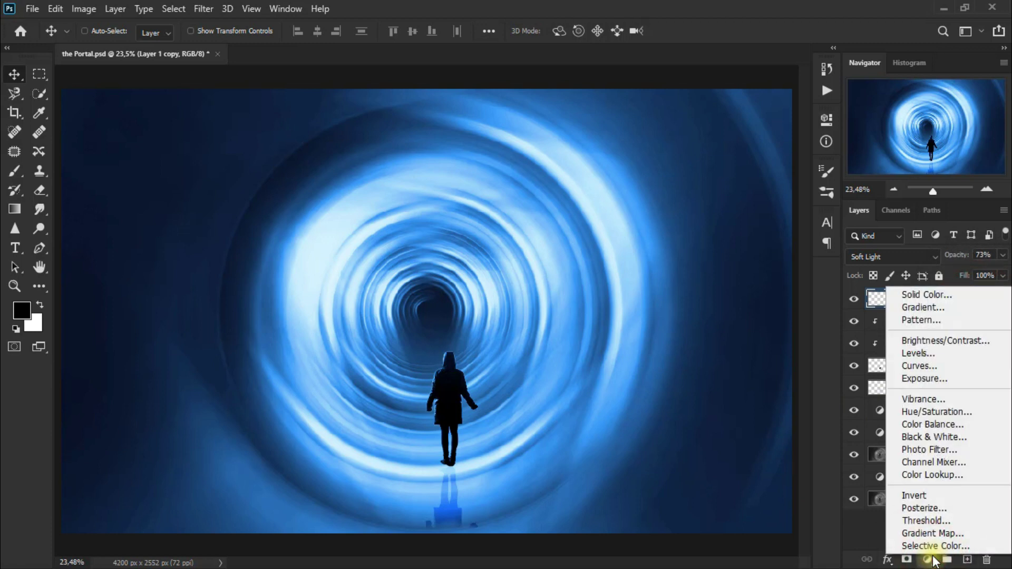
{"action": "left_click", "coordinate": [964, 427]}
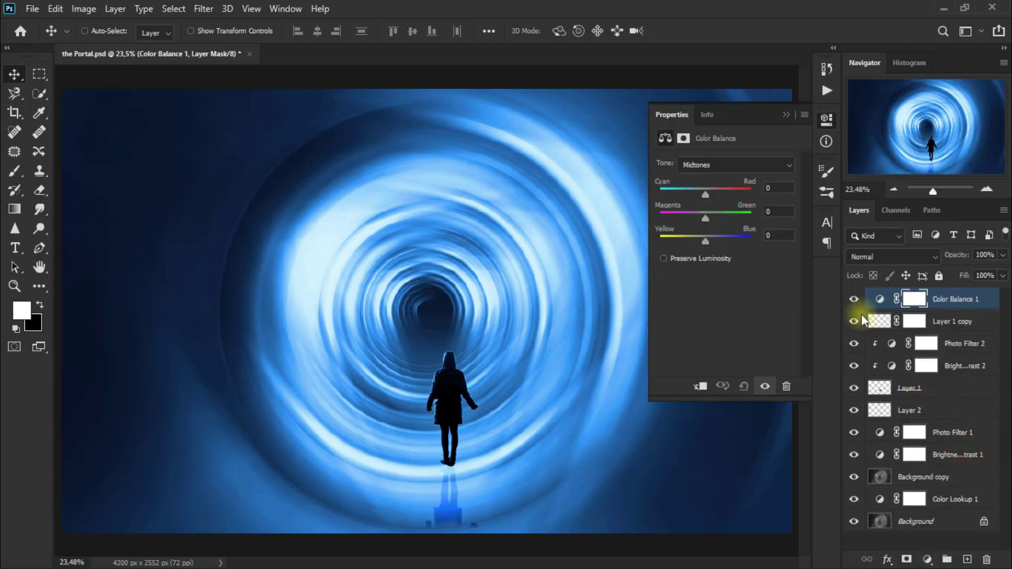
{"action": "left_click", "coordinate": [730, 169]}
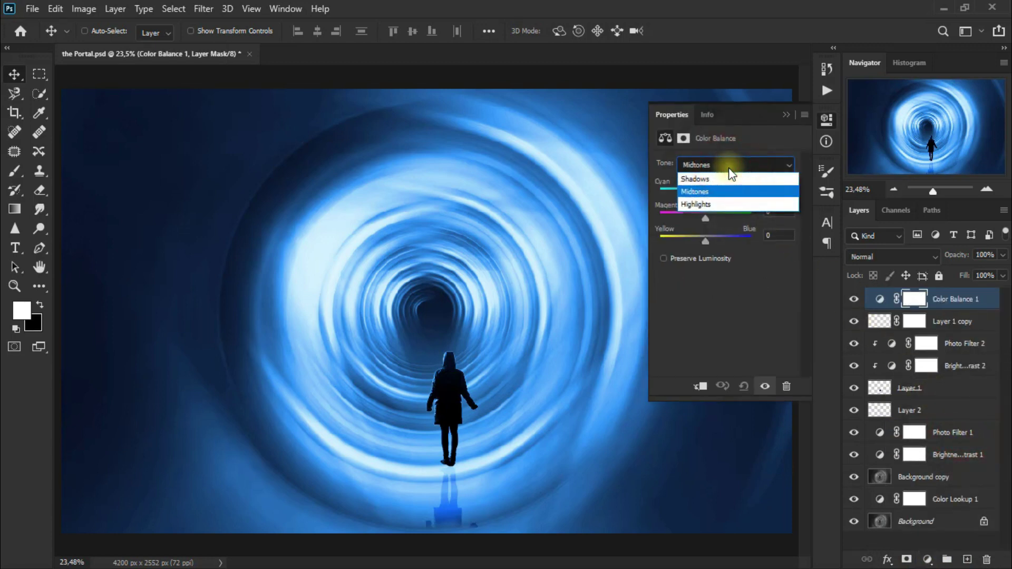
{"action": "key", "text": "Up"}
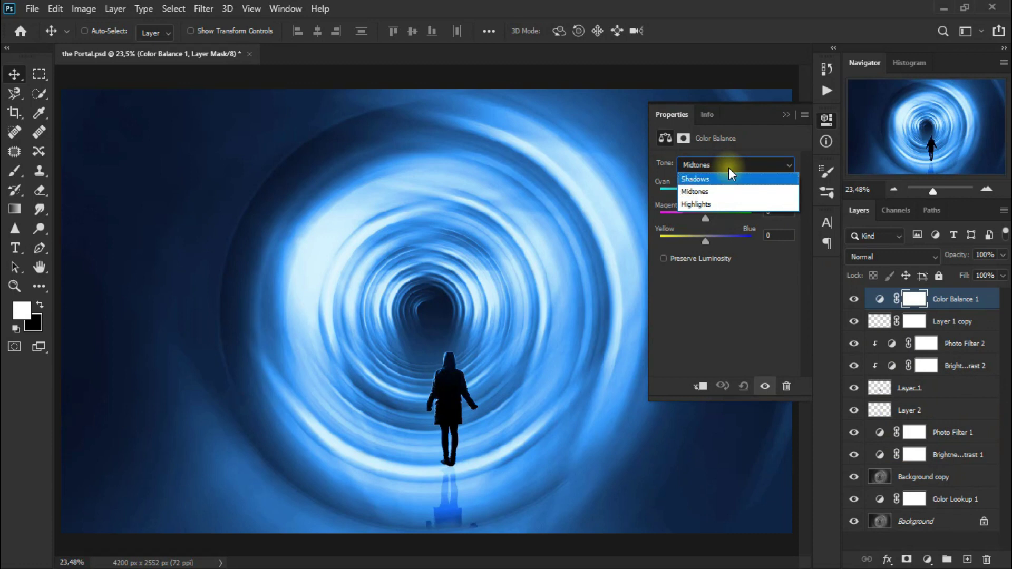
{"action": "left_click", "coordinate": [729, 176]}
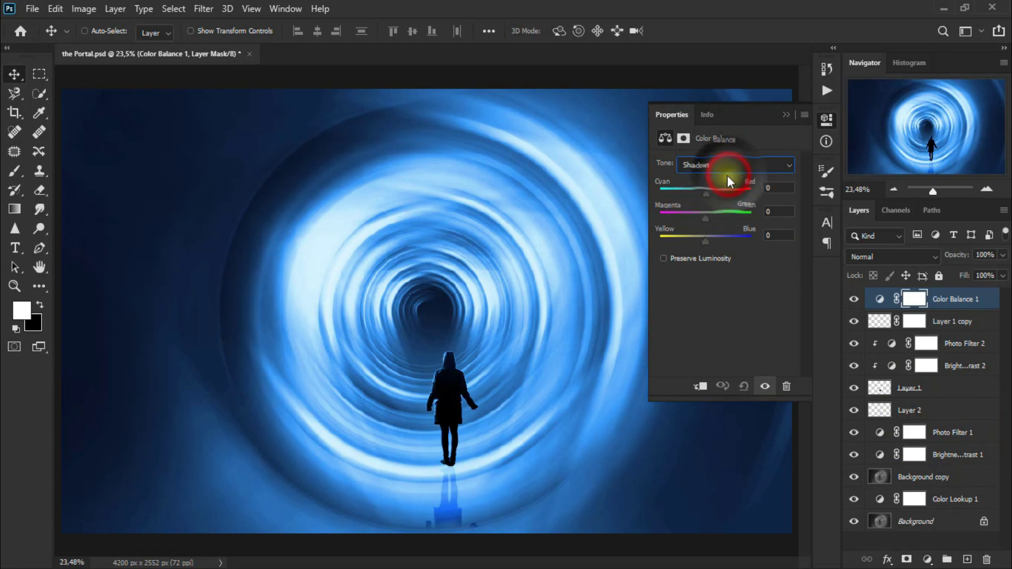
{"action": "left_click_drag", "start_coordinate": [705, 194], "coordinate": [728, 239]}
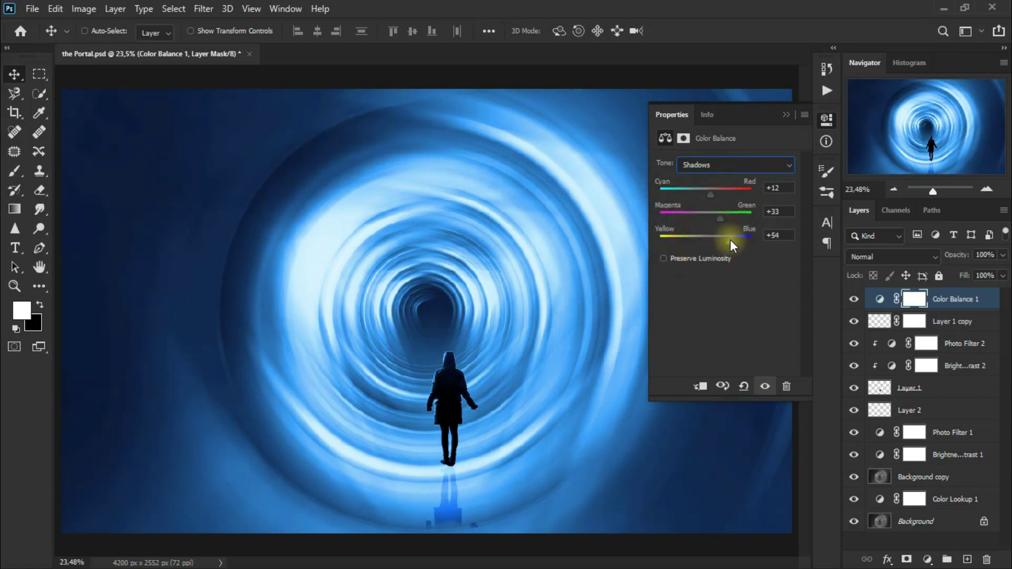
{"action": "left_click", "coordinate": [786, 115]}
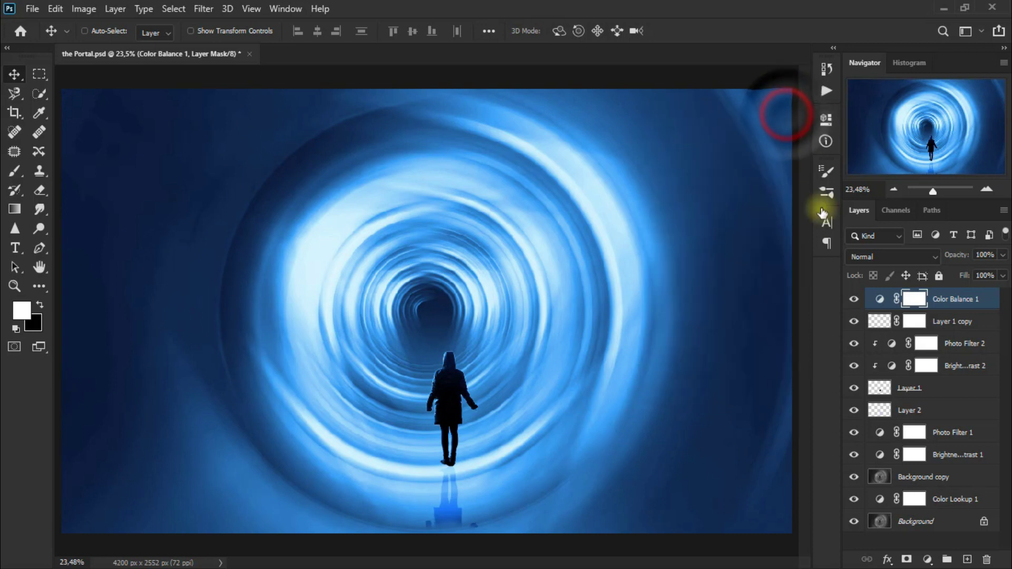
{"action": "left_click", "coordinate": [855, 301]}
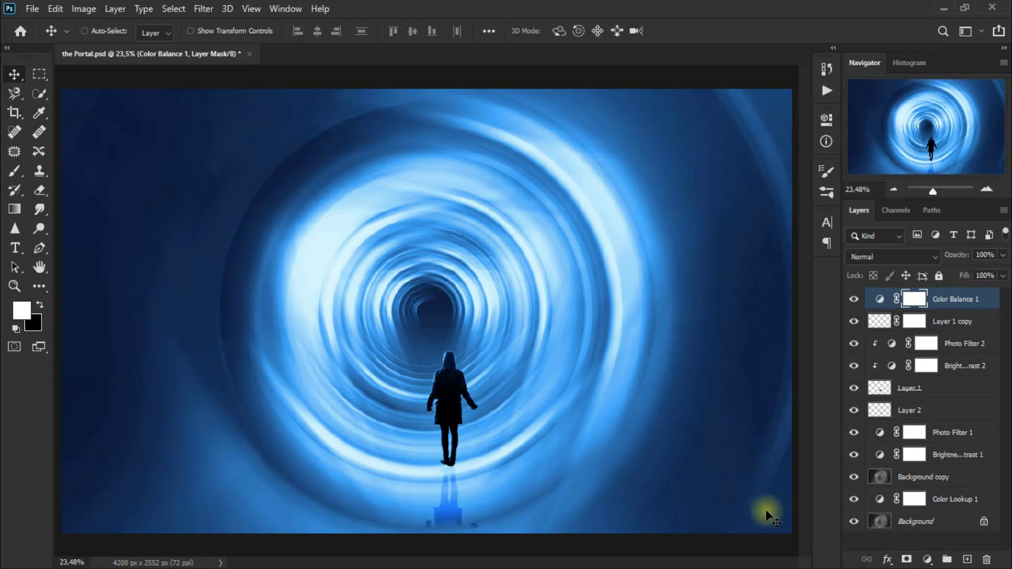
Step: Add a Color Lookup layer with the Fuji F125 Kodak 2395 LUT and compare it on and off
{"action": "left_click", "coordinate": [927, 560]}
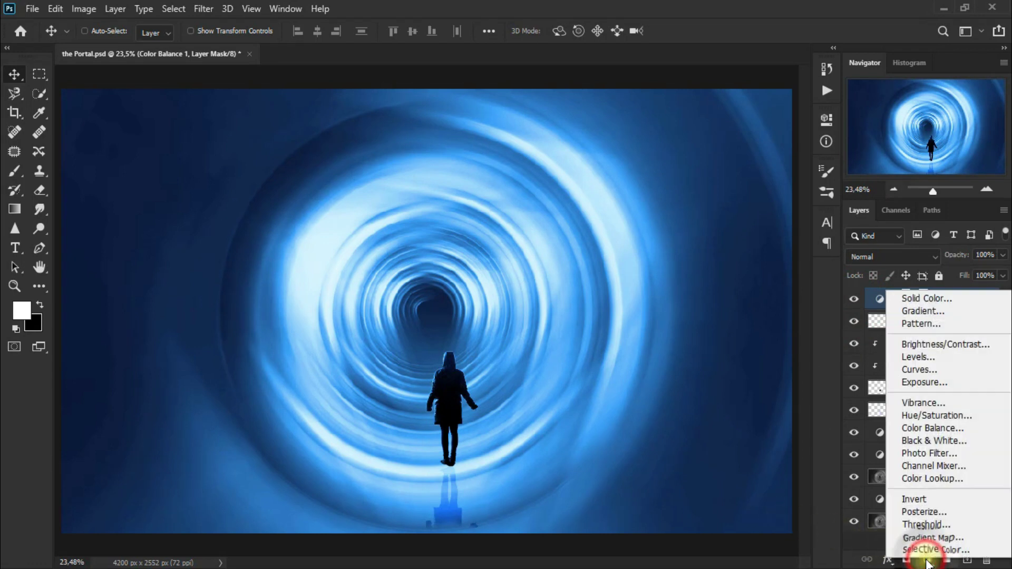
{"action": "left_click", "coordinate": [977, 478]}
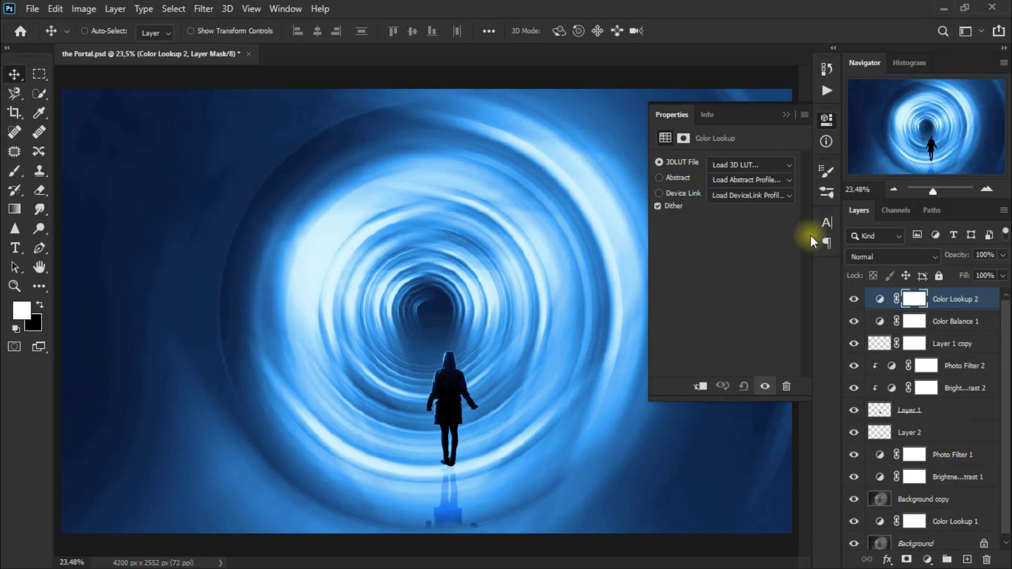
{"action": "left_click", "coordinate": [762, 167]}
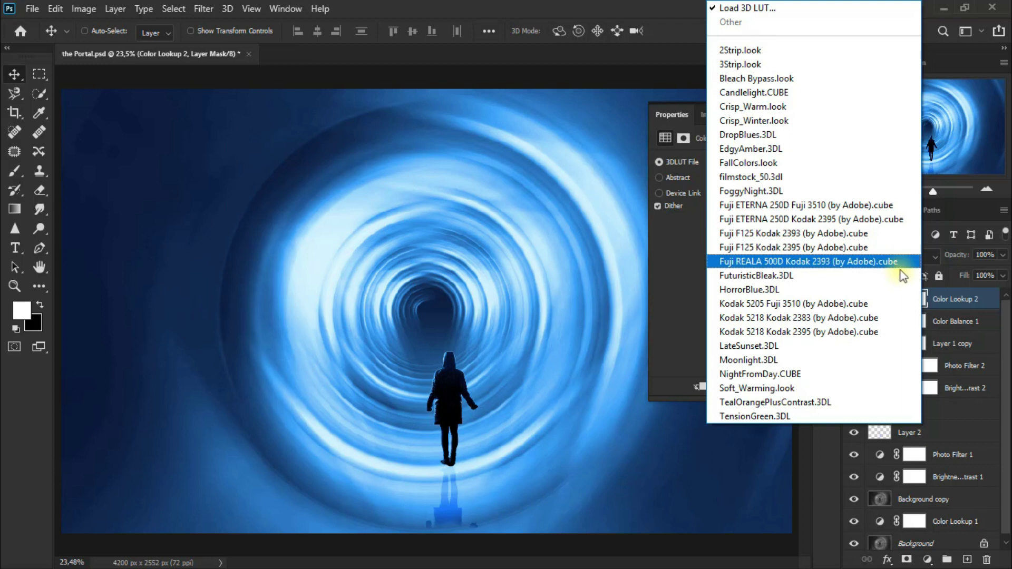
{"action": "key", "text": "Up"}
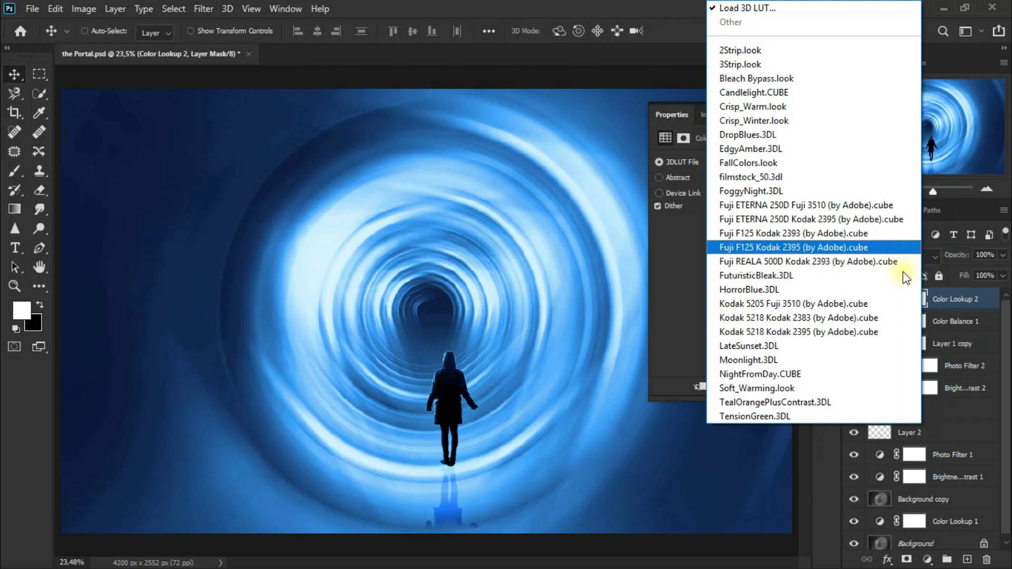
{"action": "left_click", "coordinate": [899, 248]}
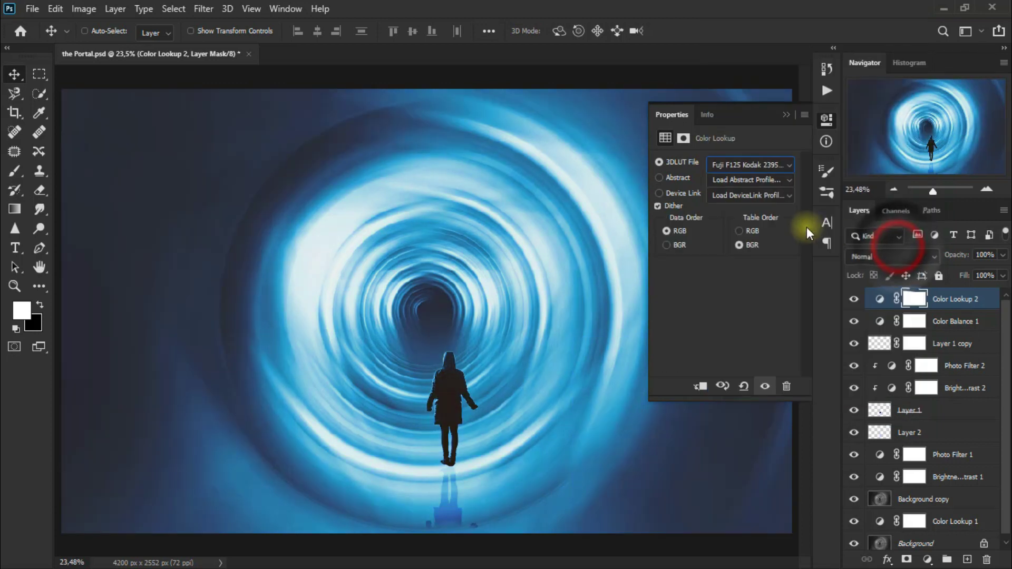
{"action": "left_click", "coordinate": [787, 115]}
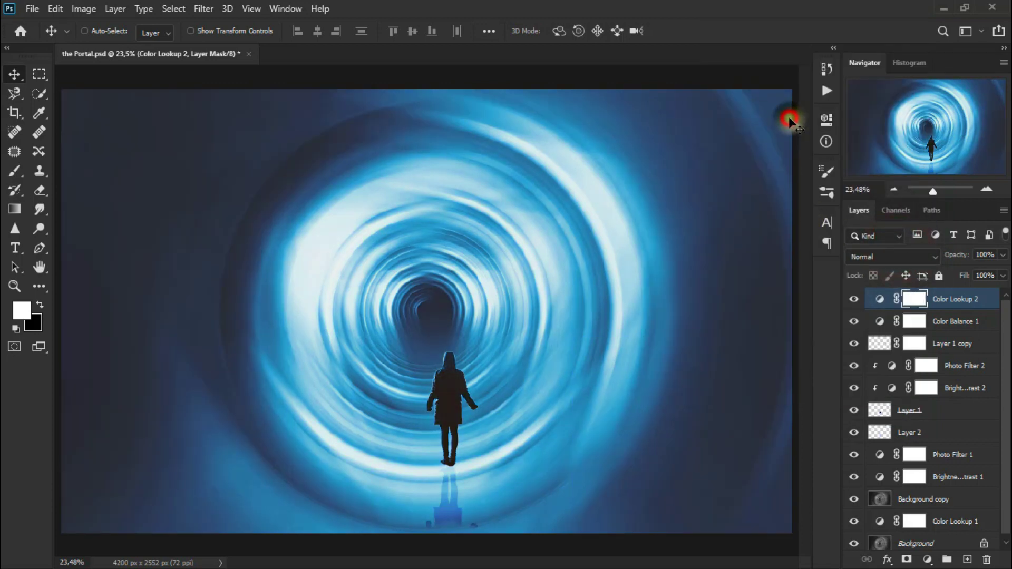
{"action": "left_click", "coordinate": [853, 299]}
{"action": "left_click", "coordinate": [852, 298]}
{"action": "key", "text": "ctrl+2"}
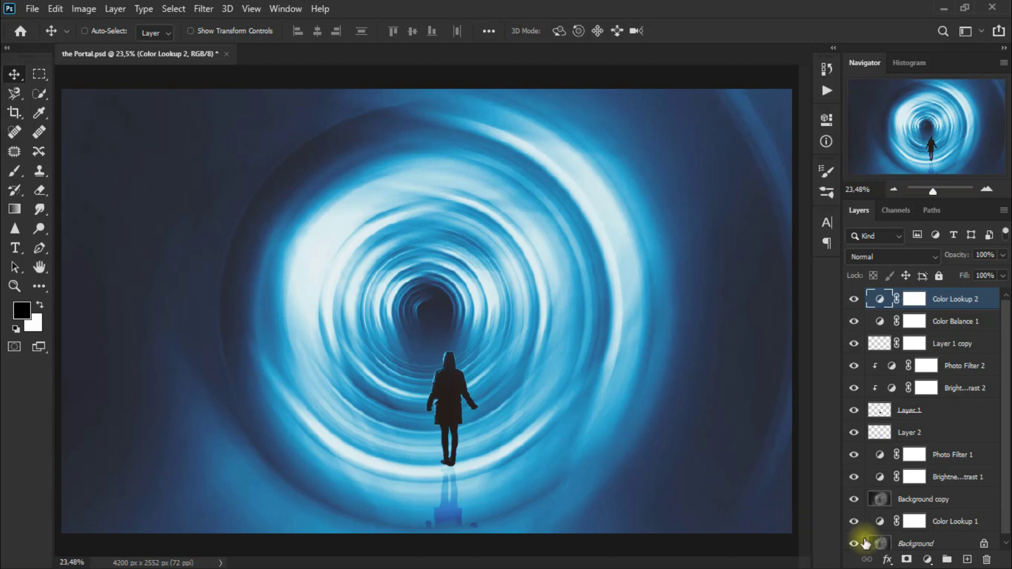
Step: Add a top Brightness/Contrast layer at brightness -63 and contrast about 45
{"action": "left_click", "coordinate": [925, 559]}
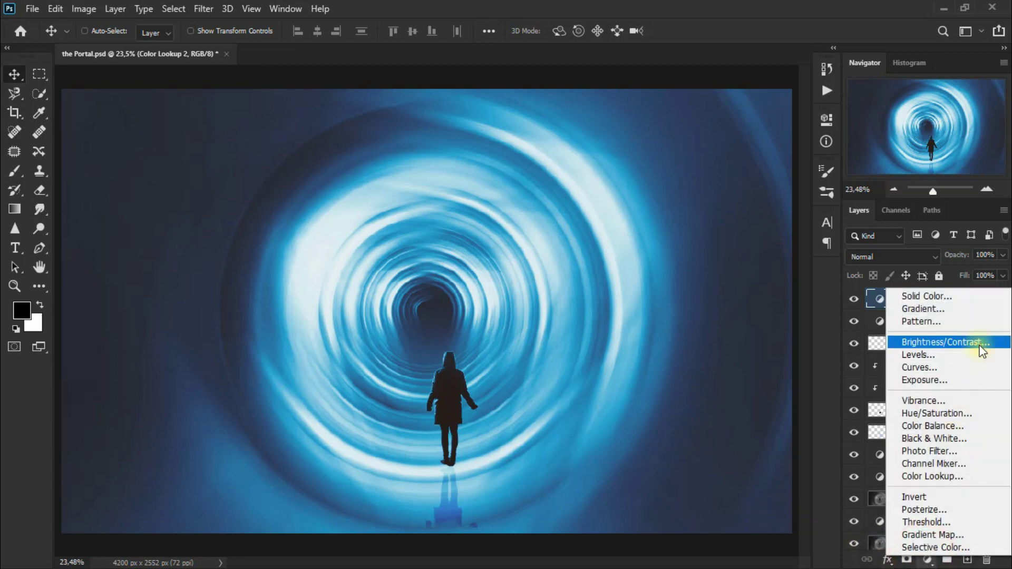
{"action": "left_click", "coordinate": [977, 344]}
{"action": "left_click_drag", "start_coordinate": [956, 323], "coordinate": [949, 300]}
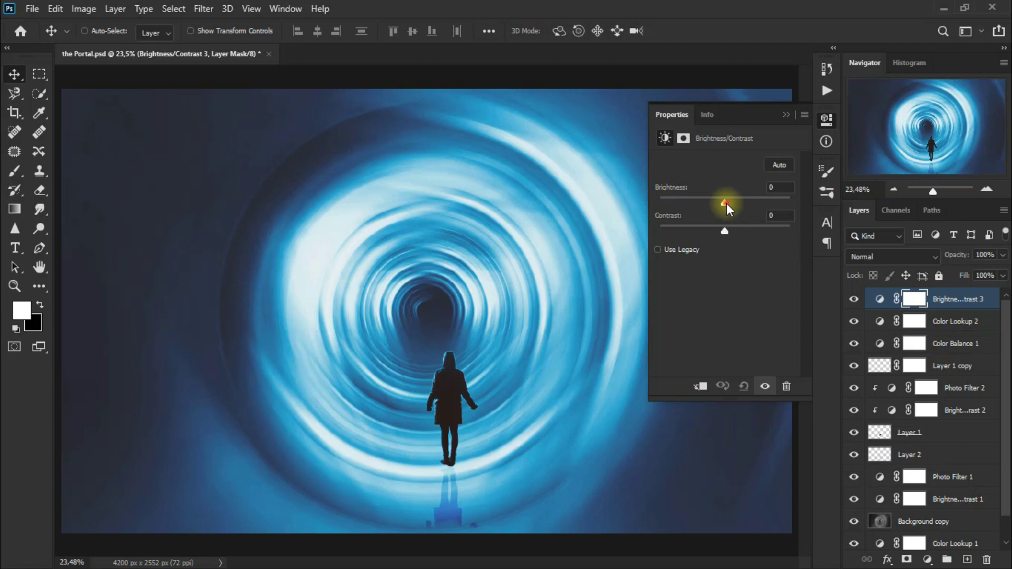
{"action": "left_click_drag", "start_coordinate": [725, 203], "coordinate": [697, 203]}
{"action": "left_click_drag", "start_coordinate": [735, 230], "coordinate": [753, 230]}
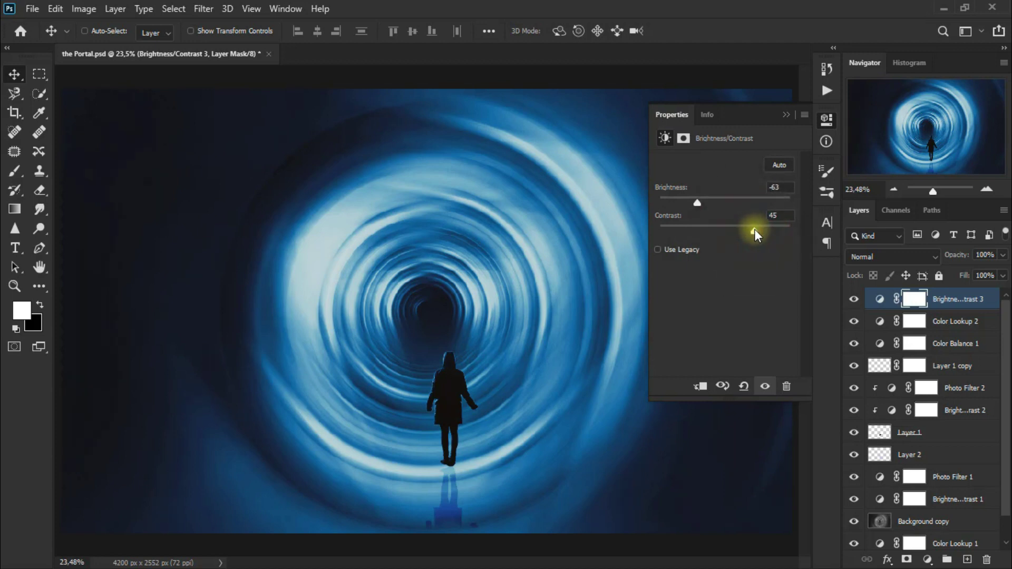
{"action": "left_click", "coordinate": [788, 115]}
{"action": "left_click", "coordinate": [854, 301]}
{"action": "left_click", "coordinate": [854, 306]}
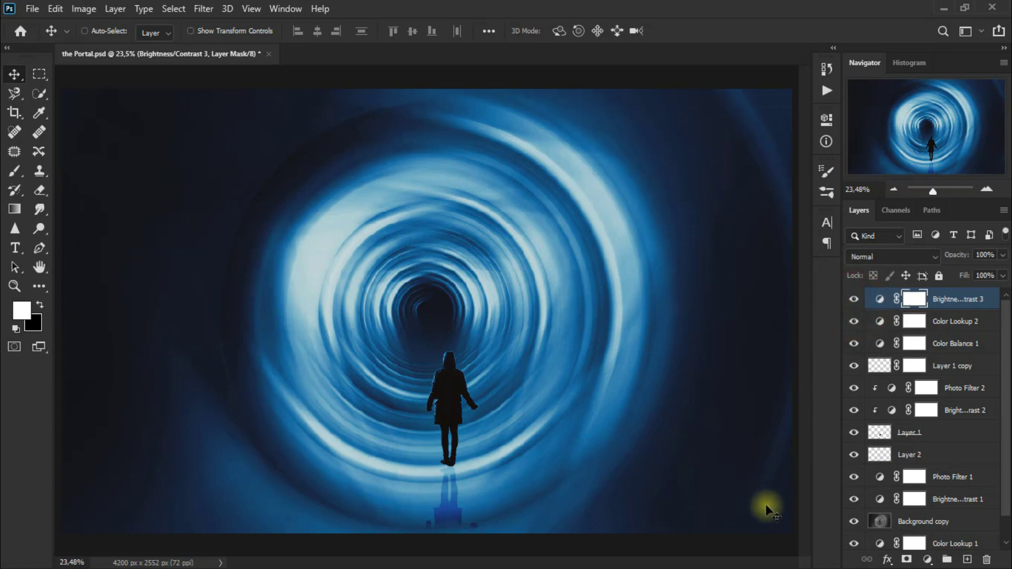
{"action": "left_click", "coordinate": [854, 455]}
Step: Duplicate Layer 2, move the copy to the top, and blend it as Lighten
{"action": "left_click", "coordinate": [944, 462]}
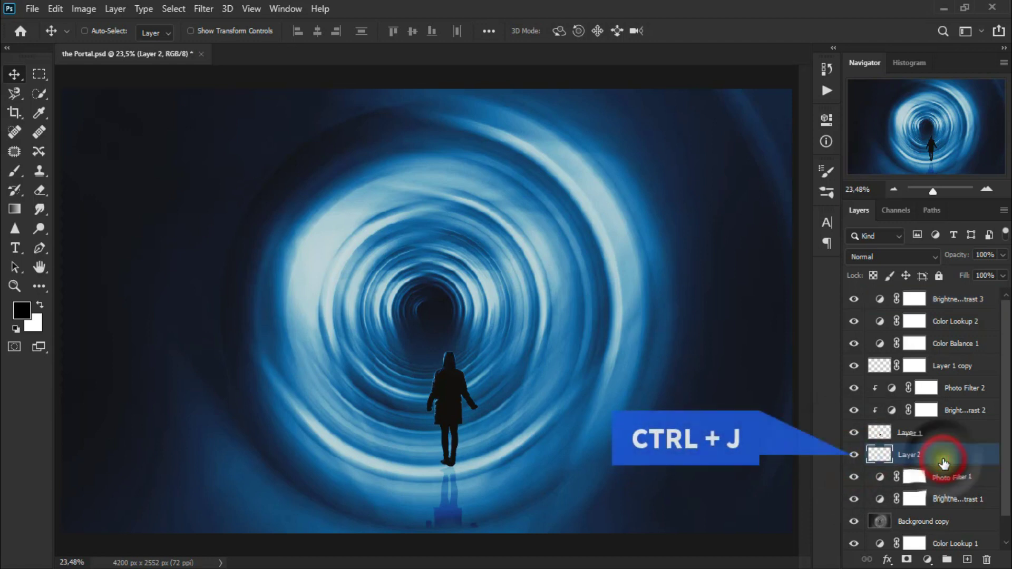
{"action": "key", "text": "ctrl+j"}
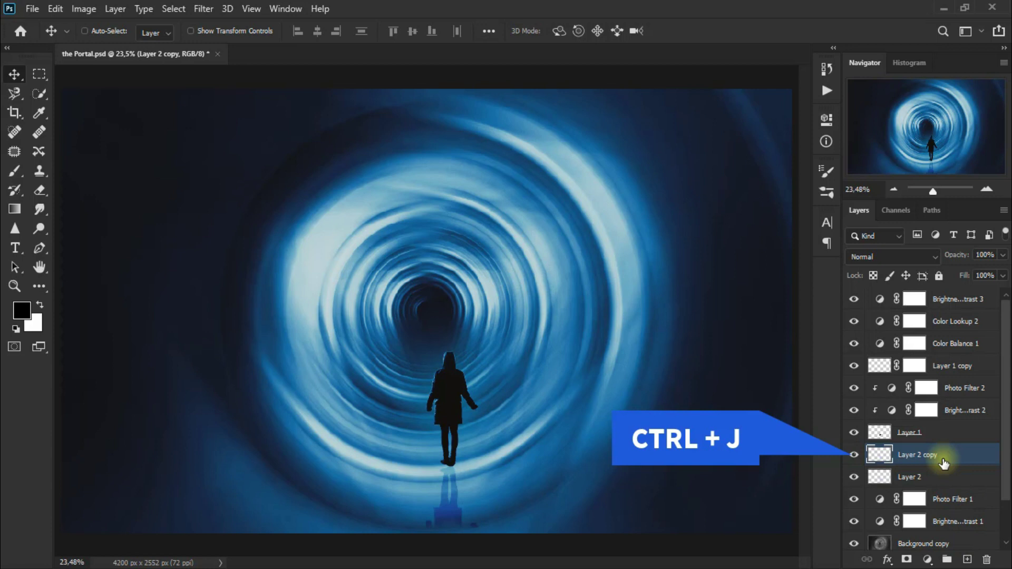
{"action": "left_click_drag", "start_coordinate": [944, 463], "coordinate": [949, 299]}
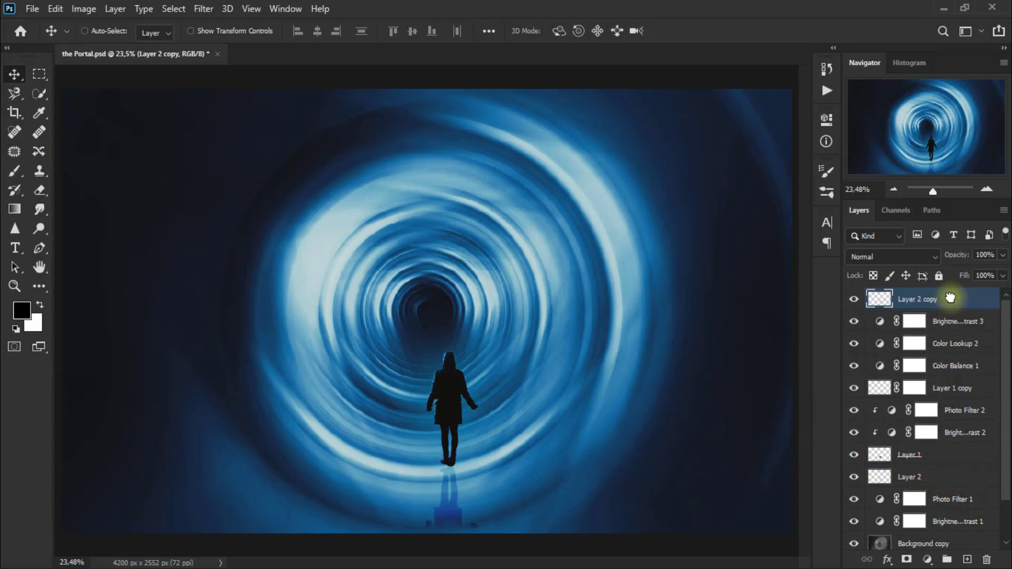
{"action": "left_click", "coordinate": [892, 262]}
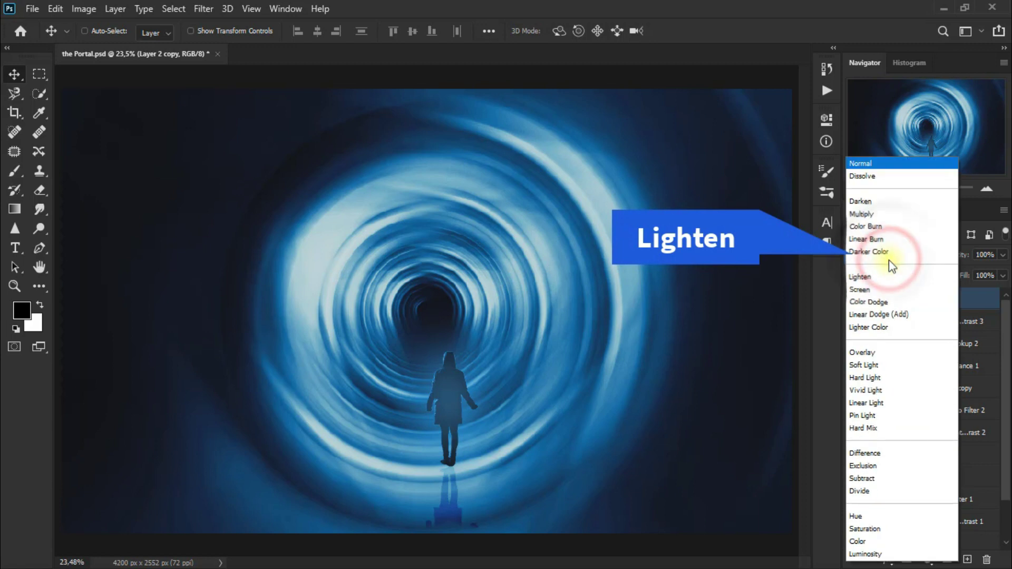
{"action": "left_click", "coordinate": [885, 278]}
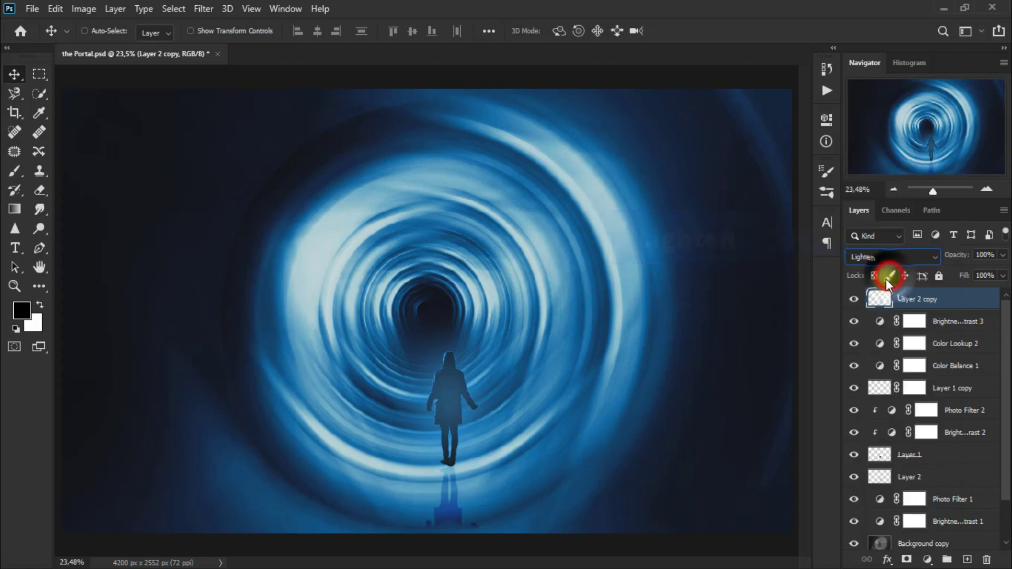
{"action": "left_click", "coordinate": [854, 300]}
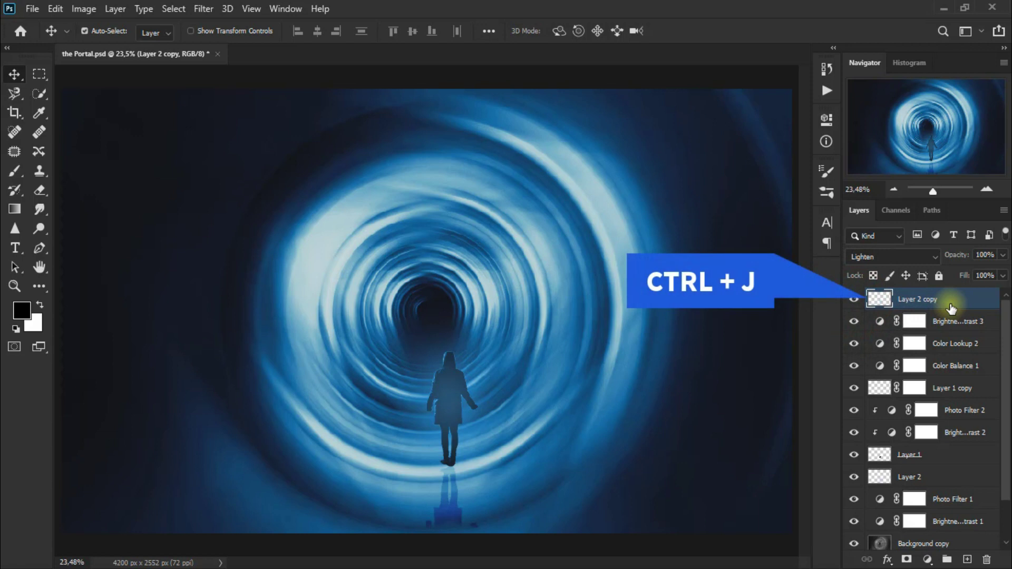
Step: Duplicate the glow again as Layer 2 copy 2 in Screen mode
{"action": "key", "text": "ctrl+j"}
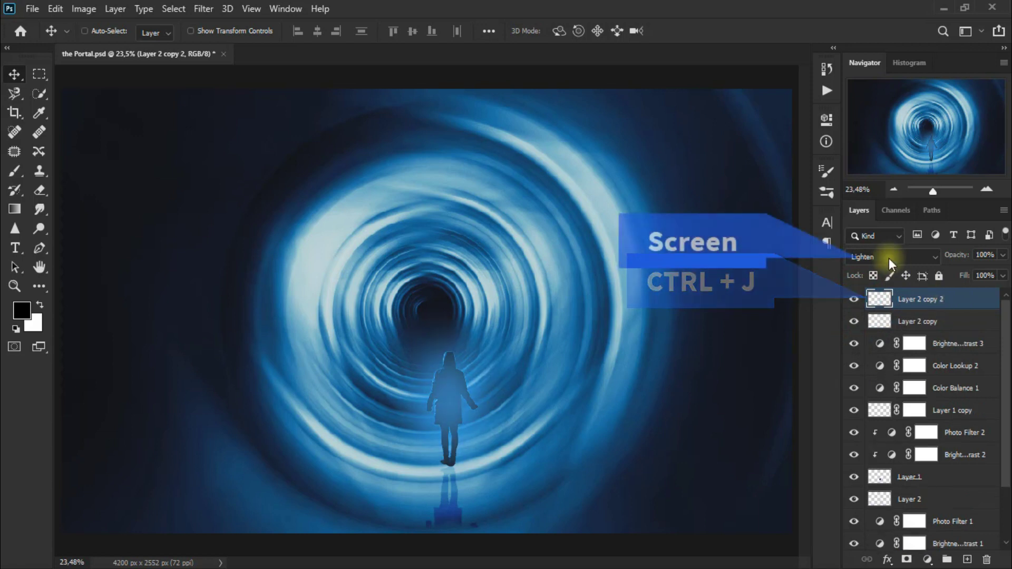
{"action": "left_click", "coordinate": [889, 257]}
{"action": "left_click", "coordinate": [888, 290]}
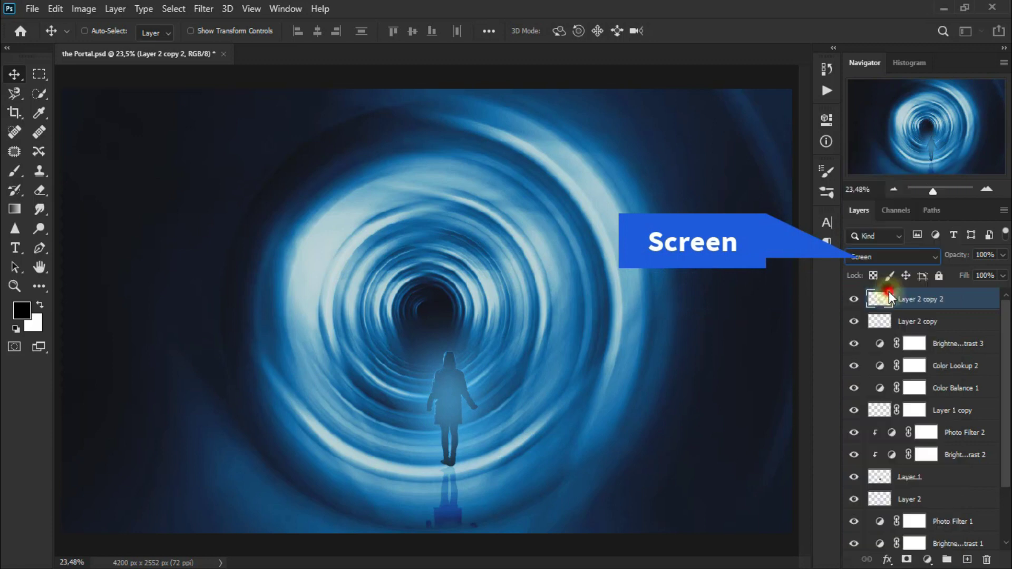
{"action": "left_click", "coordinate": [854, 299]}
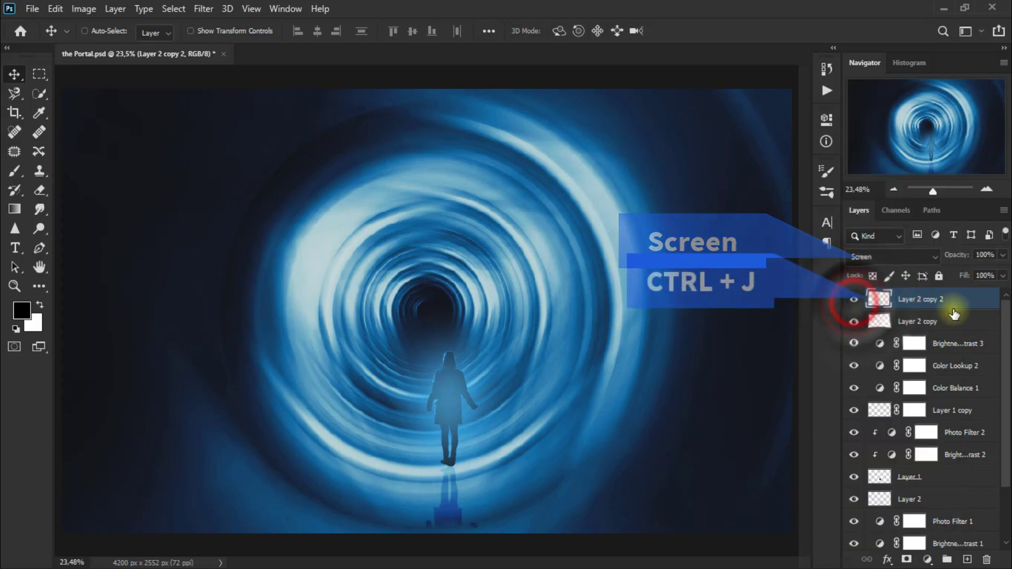
Step: Make a third glow copy in Soft Light mode and compare the copies on and off
{"action": "key", "text": "ctrl+j"}
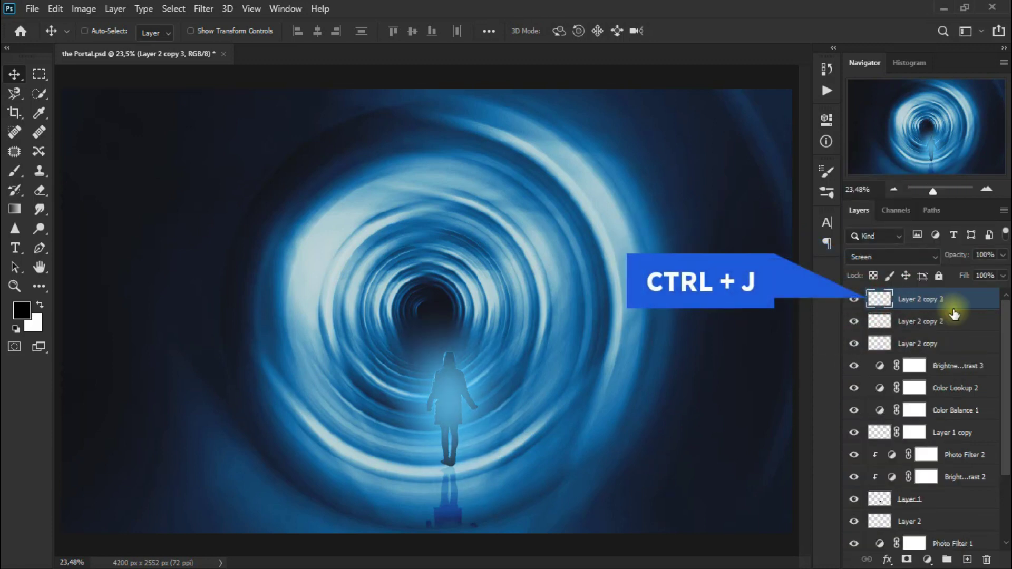
{"action": "left_click", "coordinate": [878, 258]}
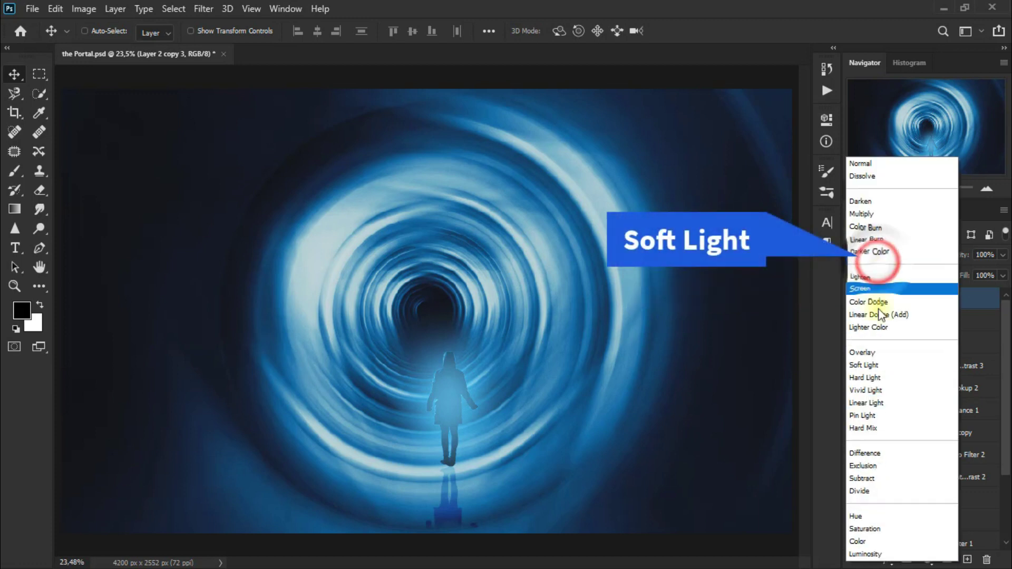
{"action": "left_click", "coordinate": [879, 365]}
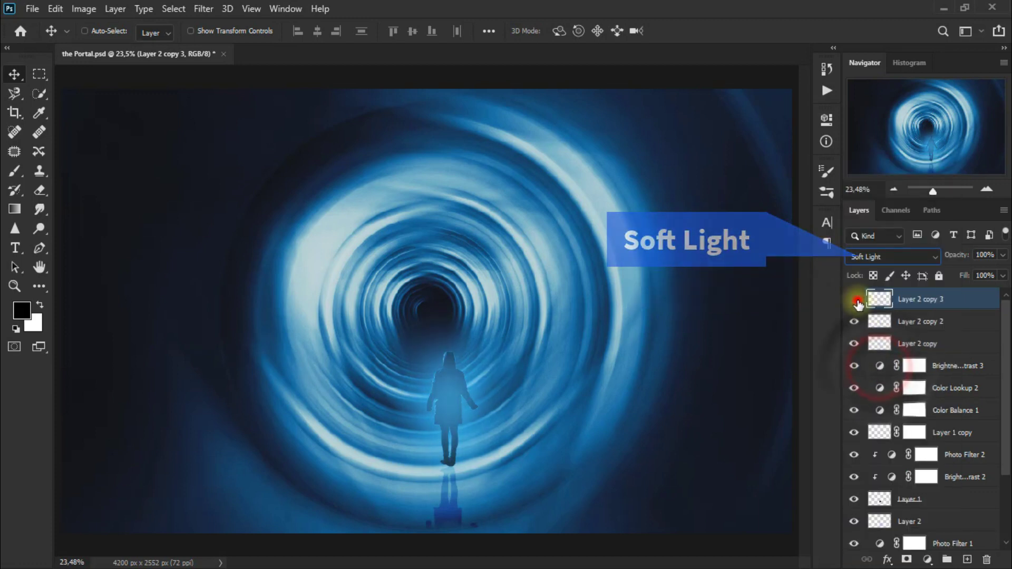
{"action": "left_click", "coordinate": [854, 299]}
{"action": "left_click", "coordinate": [854, 344]}
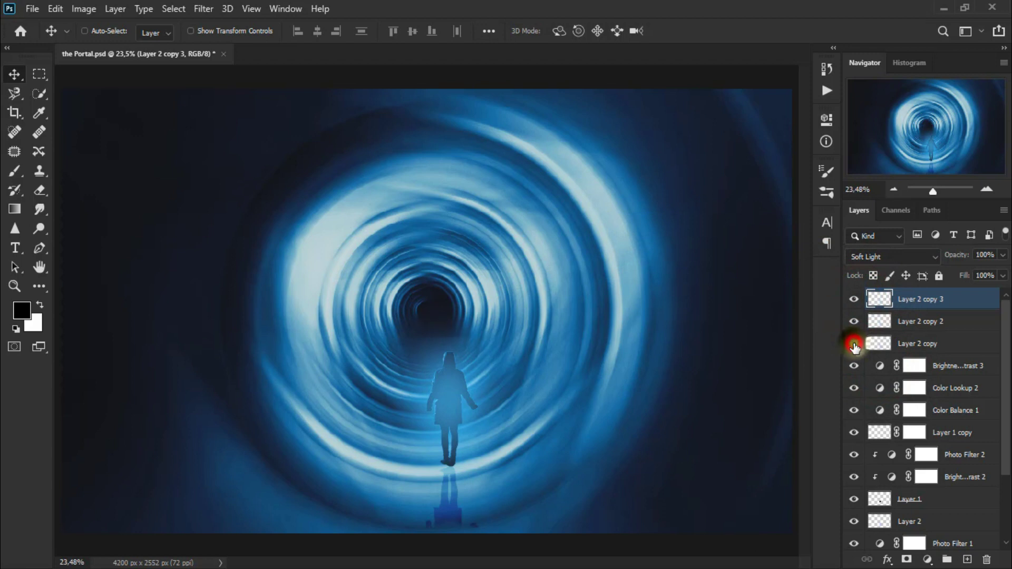
{"action": "left_click", "coordinate": [852, 341]}
{"action": "left_click", "coordinate": [853, 337]}
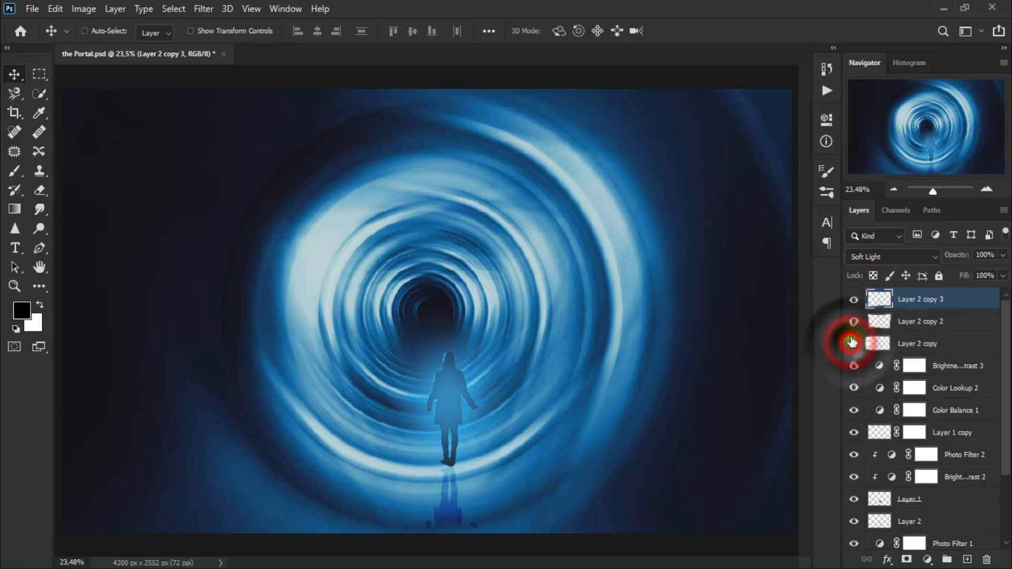
{"action": "left_click", "coordinate": [853, 331]}
{"action": "left_click", "coordinate": [853, 332]}
{"action": "left_click", "coordinate": [929, 344]}
Step: Lower Layer 2 copy to 37% opacity and Layer 2 copy 2 to 30%
{"action": "left_click", "coordinate": [1002, 255]}
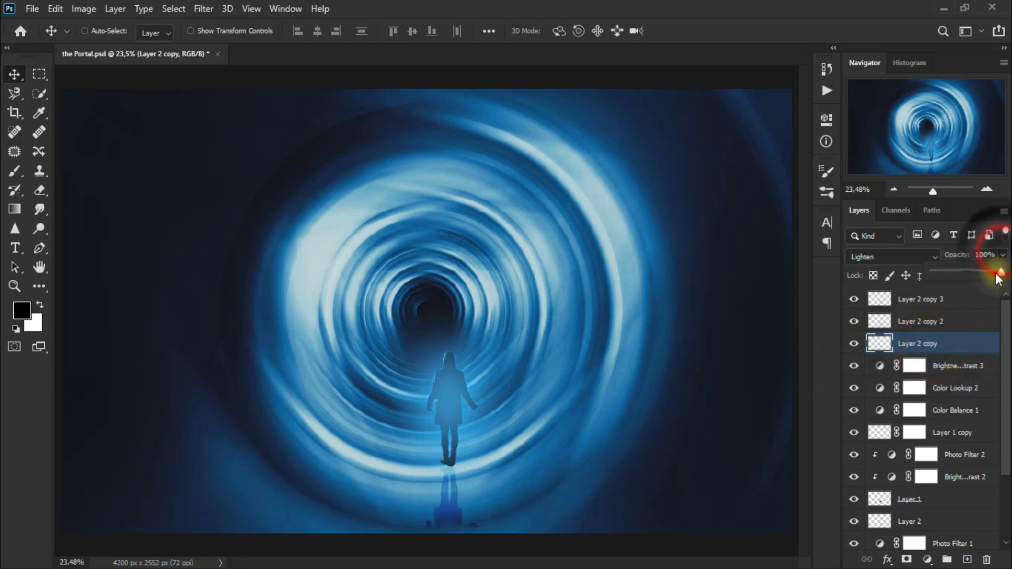
{"action": "left_click_drag", "start_coordinate": [966, 272], "coordinate": [958, 272]}
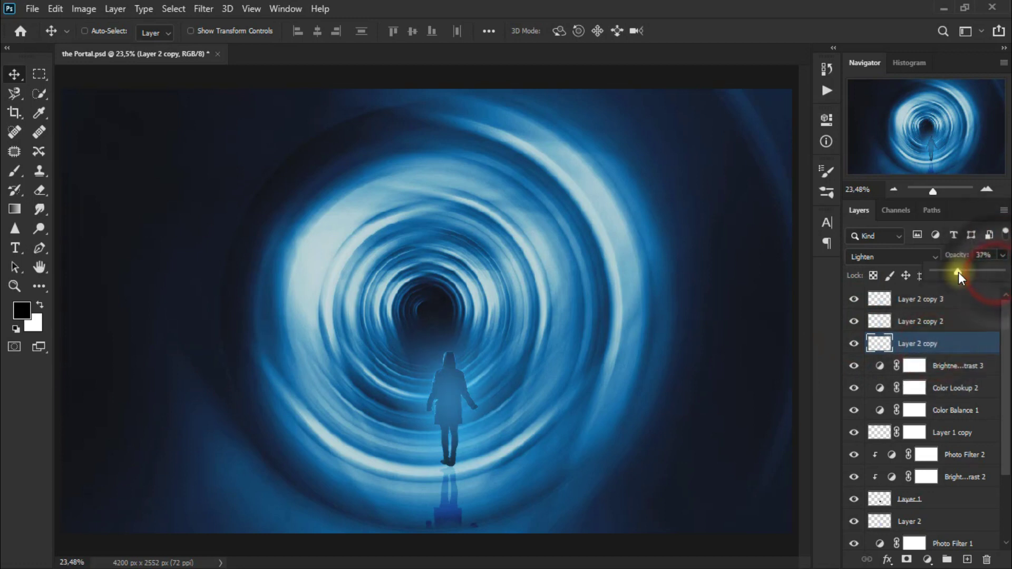
{"action": "left_click", "coordinate": [944, 321]}
{"action": "left_click", "coordinate": [1004, 256]}
{"action": "left_click_drag", "start_coordinate": [1001, 272], "coordinate": [949, 276]}
{"action": "left_click", "coordinate": [941, 310]}
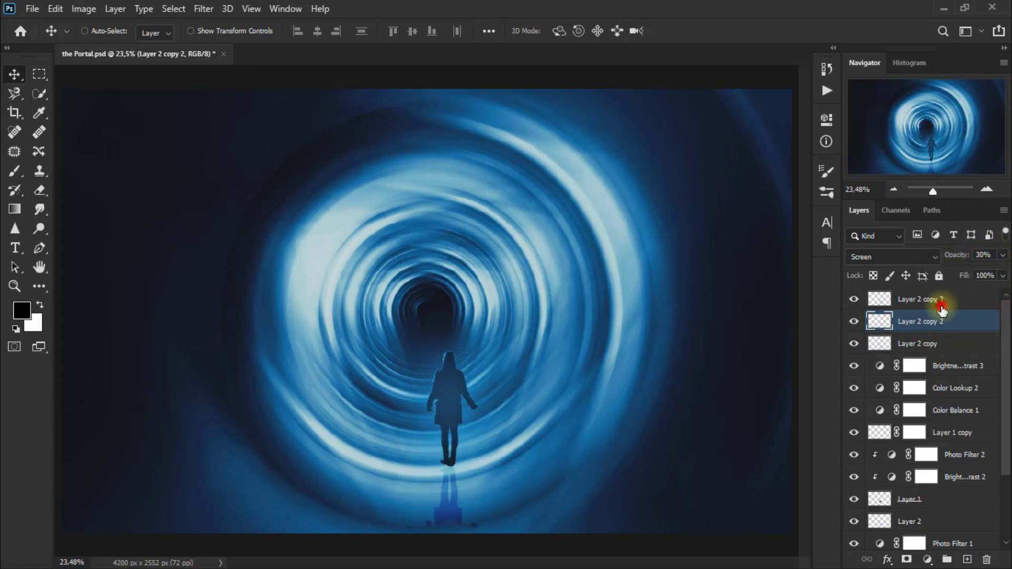
Step: Try Screen blending on Layer 2 copy 3 and reduce Layer 2 copy 2 to 25% opacity
{"action": "left_click", "coordinate": [939, 299]}
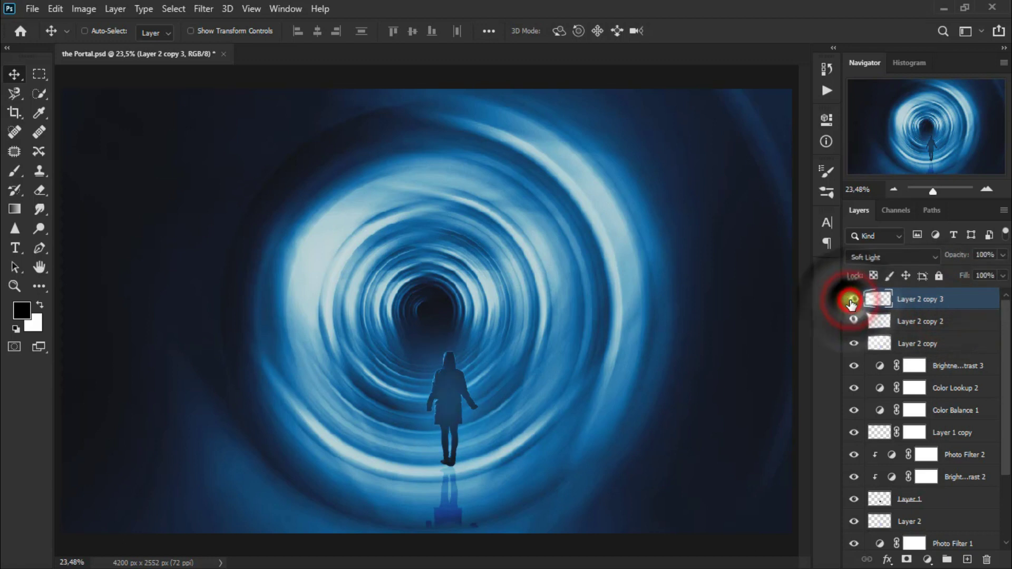
{"action": "key", "text": "shift+alt+s"}
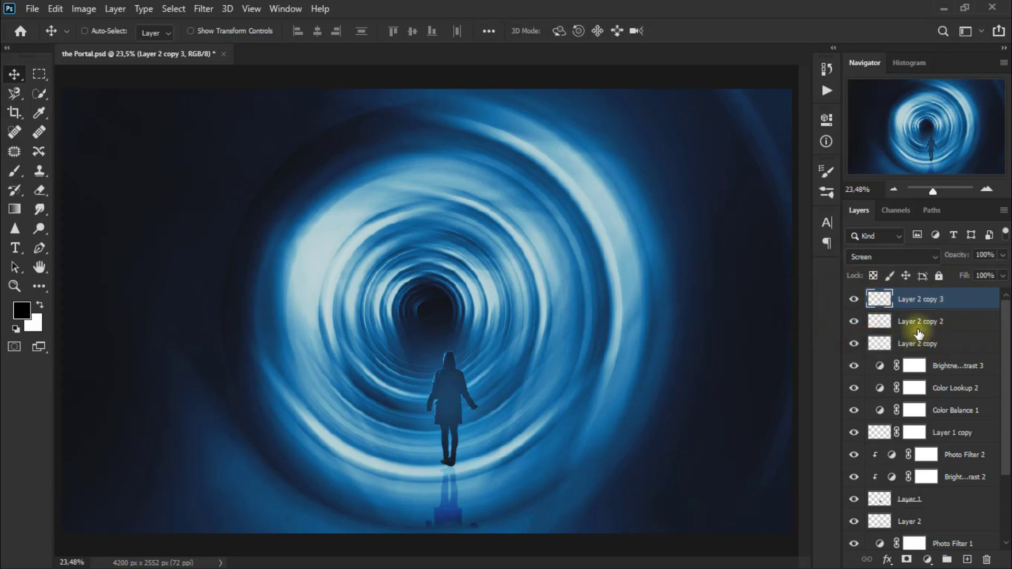
{"action": "left_click", "coordinate": [919, 333]}
{"action": "left_click", "coordinate": [854, 323]}
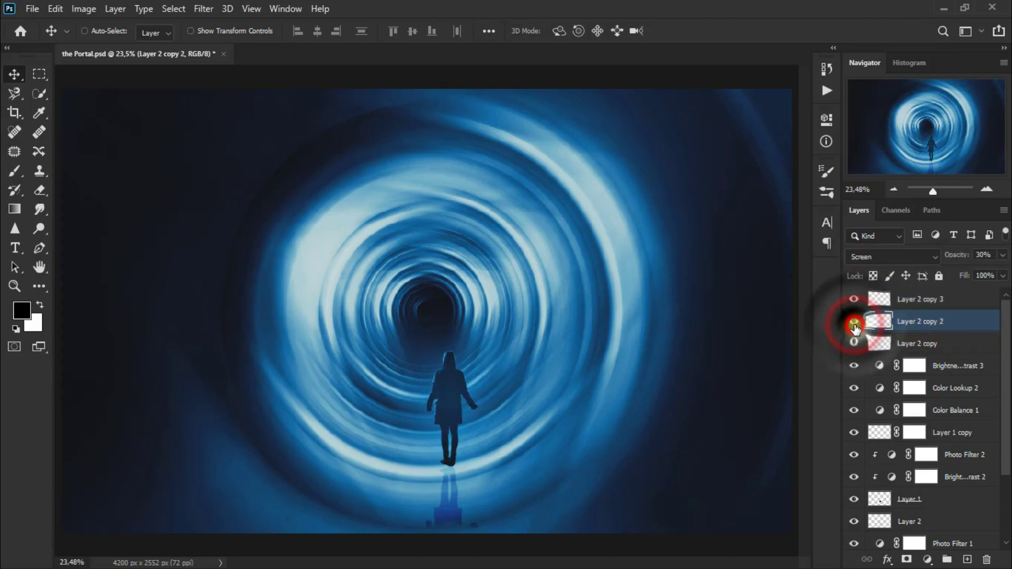
{"action": "left_click", "coordinate": [1002, 255]}
{"action": "left_click_drag", "start_coordinate": [953, 271], "coordinate": [950, 271]}
{"action": "left_click", "coordinate": [905, 308]}
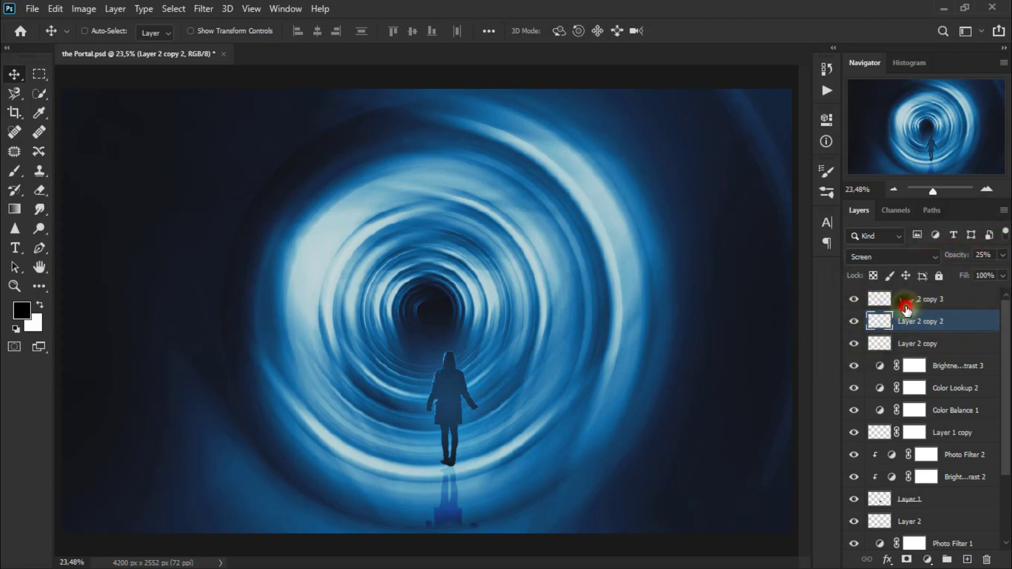
{"action": "left_click", "coordinate": [853, 299]}
{"action": "left_click", "coordinate": [853, 299]}
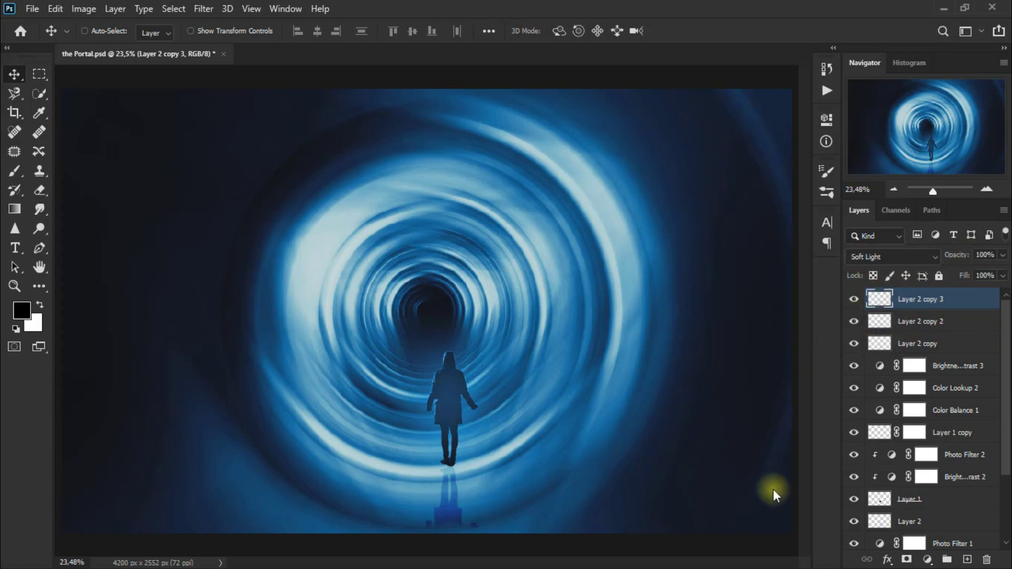
Step: Drop Layer 2 copy's opacity to 8% for a subtler halo
{"action": "left_click", "coordinate": [768, 507]}
{"action": "left_click", "coordinate": [956, 345]}
{"action": "left_click", "coordinate": [1003, 255]}
{"action": "left_click_drag", "start_coordinate": [957, 271], "coordinate": [938, 273]}
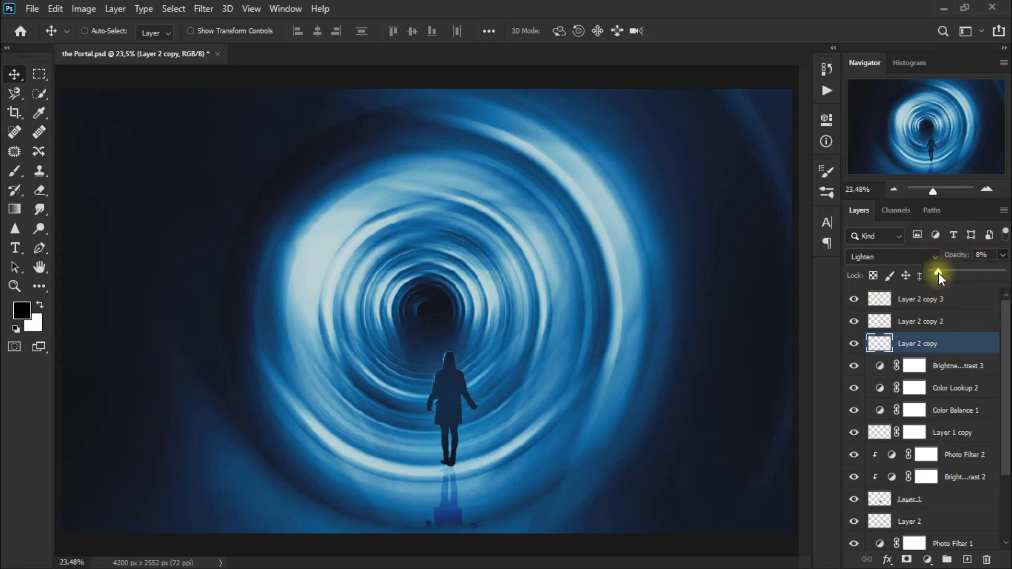
{"action": "left_click", "coordinate": [854, 345]}
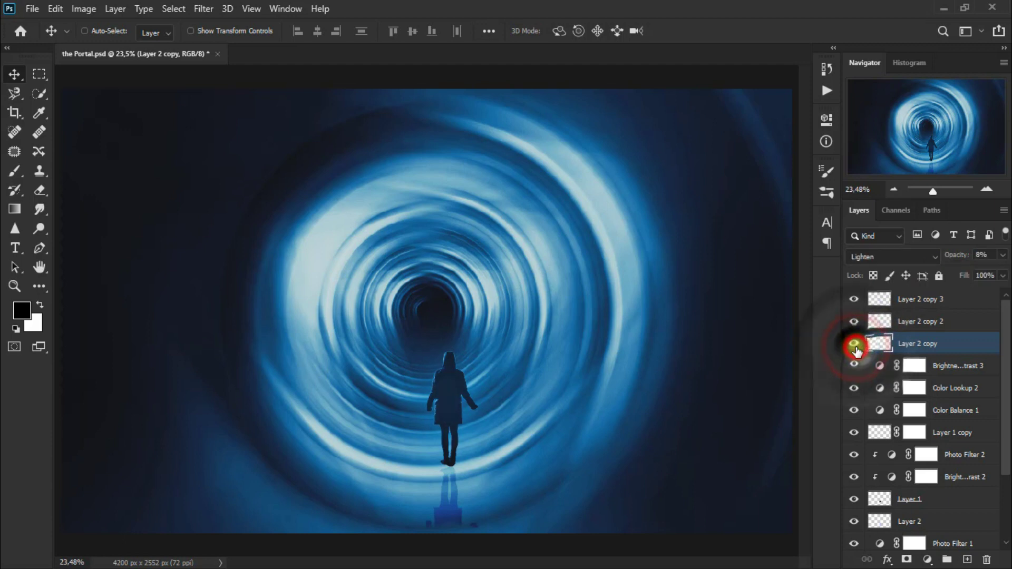
{"action": "left_click_drag", "start_coordinate": [857, 351], "coordinate": [858, 344]}
{"action": "left_click", "coordinate": [964, 305]}
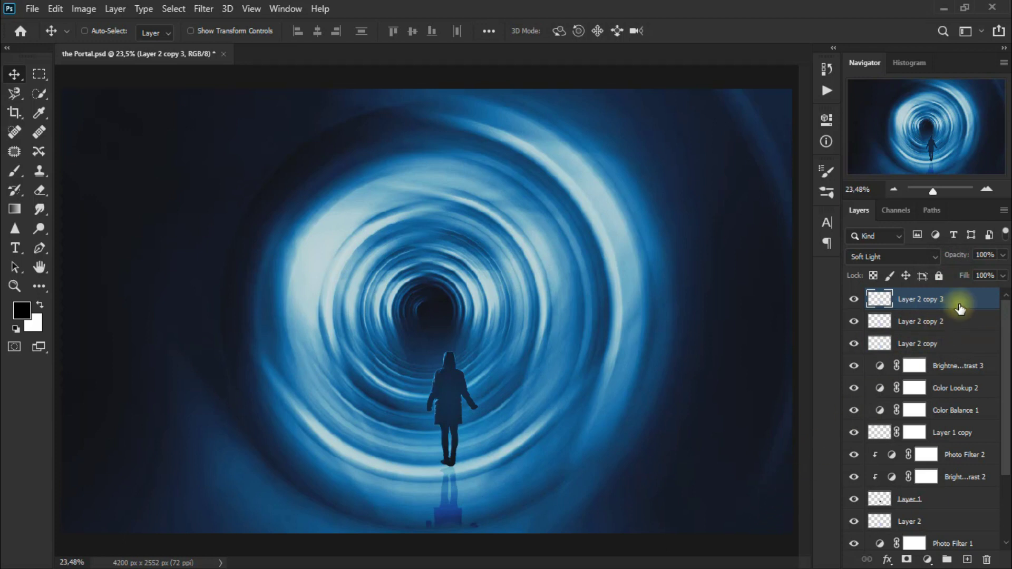
Step: Stamp all visible layers into Layer 3 and apply Surface Blur with radius 21, threshold 100
{"action": "key", "text": "ctrl+shift+alt+e"}
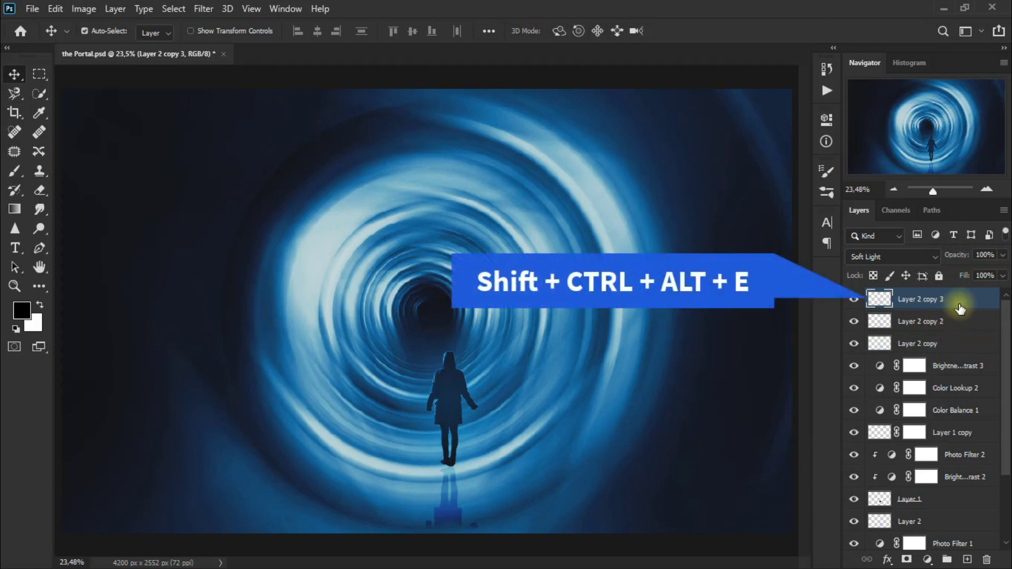
{"action": "left_click", "coordinate": [205, 9]}
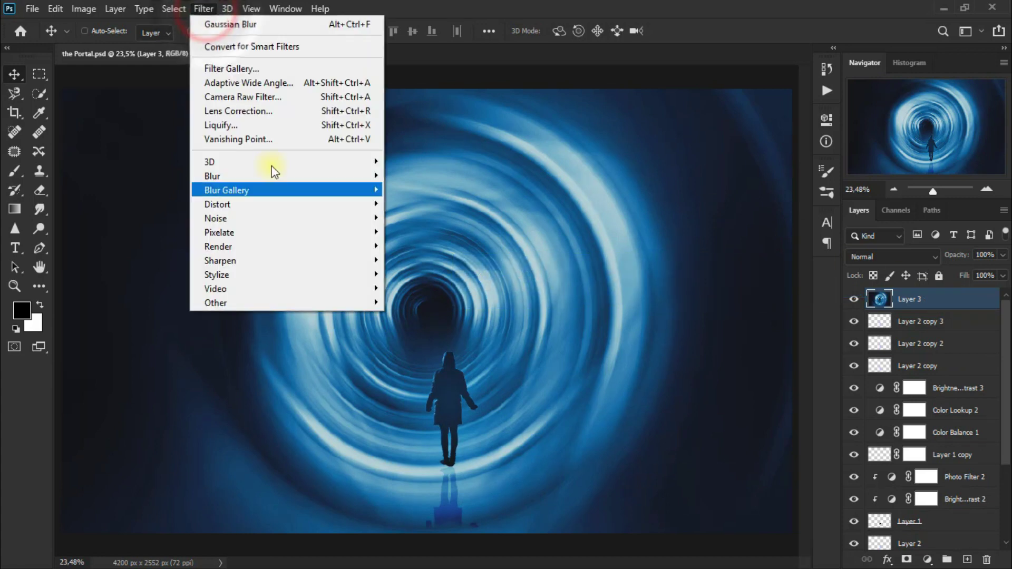
{"action": "mouse_move", "coordinate": [212, 176]}
{"action": "left_click", "coordinate": [438, 317]}
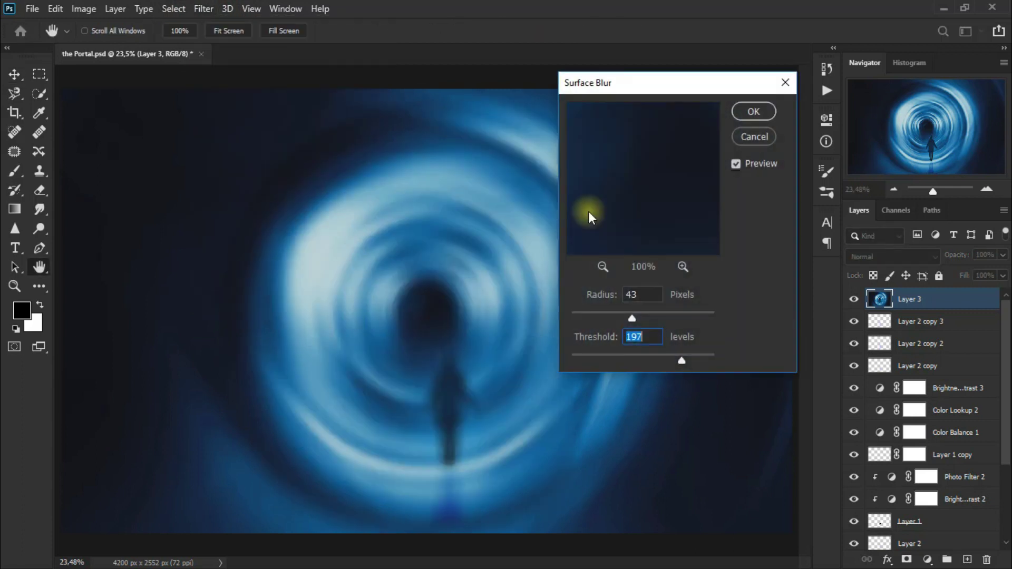
{"action": "left_click_drag", "start_coordinate": [633, 318], "coordinate": [600, 322]}
{"action": "left_click_drag", "start_coordinate": [679, 362], "coordinate": [627, 371]}
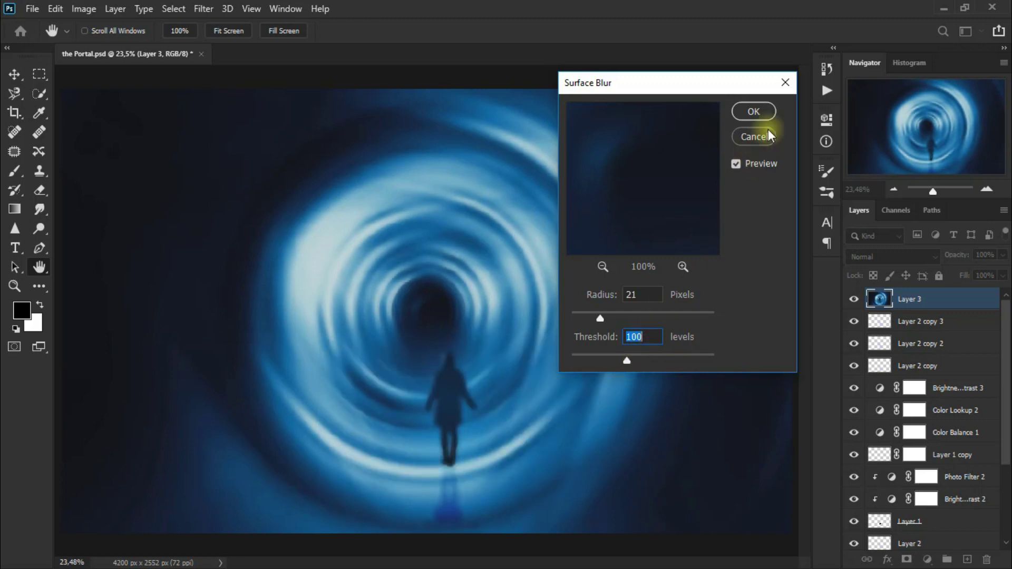
{"action": "left_click", "coordinate": [766, 110]}
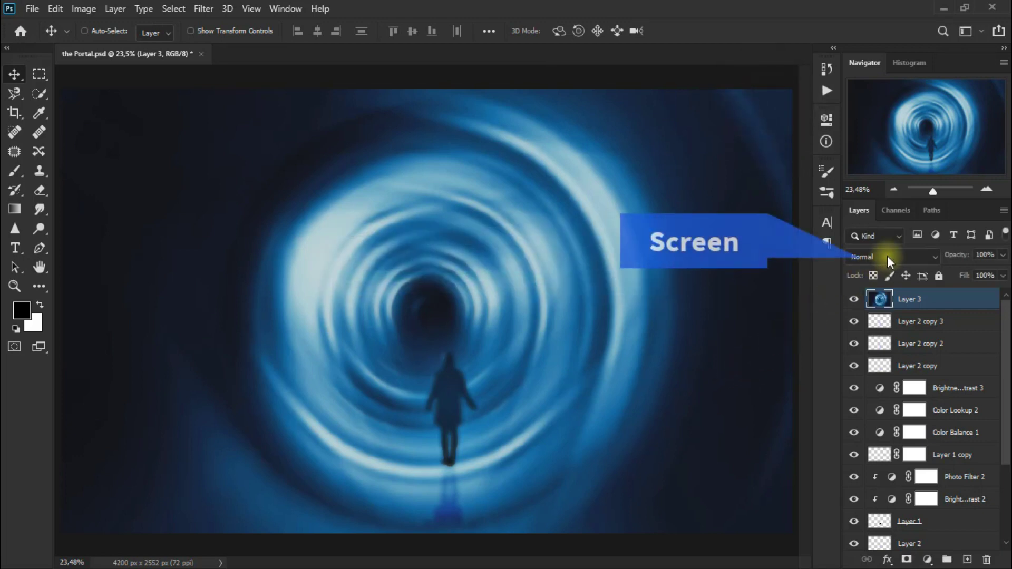
{"action": "left_click", "coordinate": [889, 256]}
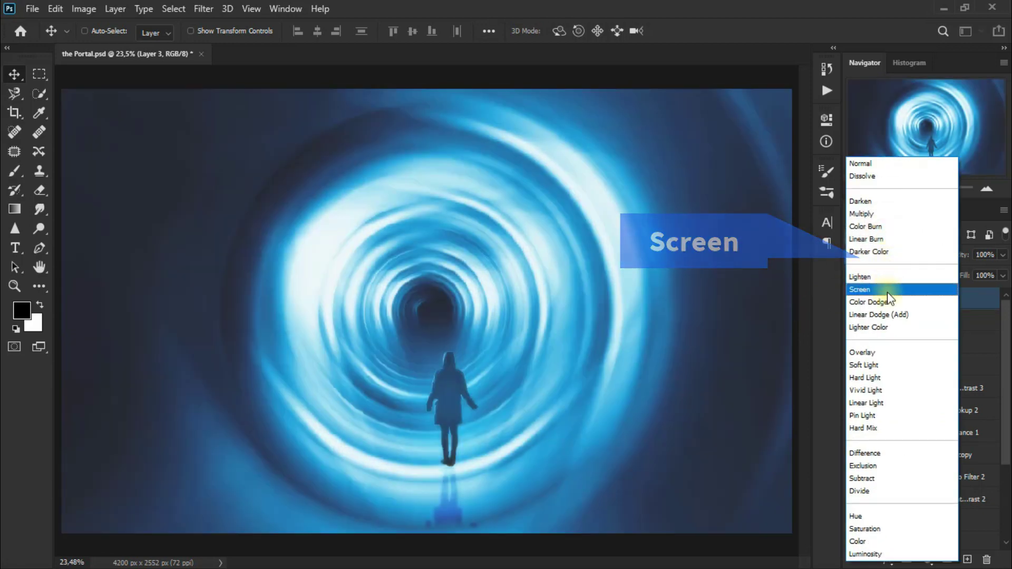
Step: Blend Layer 3 in Screen mode at 54% opacity, toggling it off and on to compare
{"action": "left_click", "coordinate": [887, 291]}
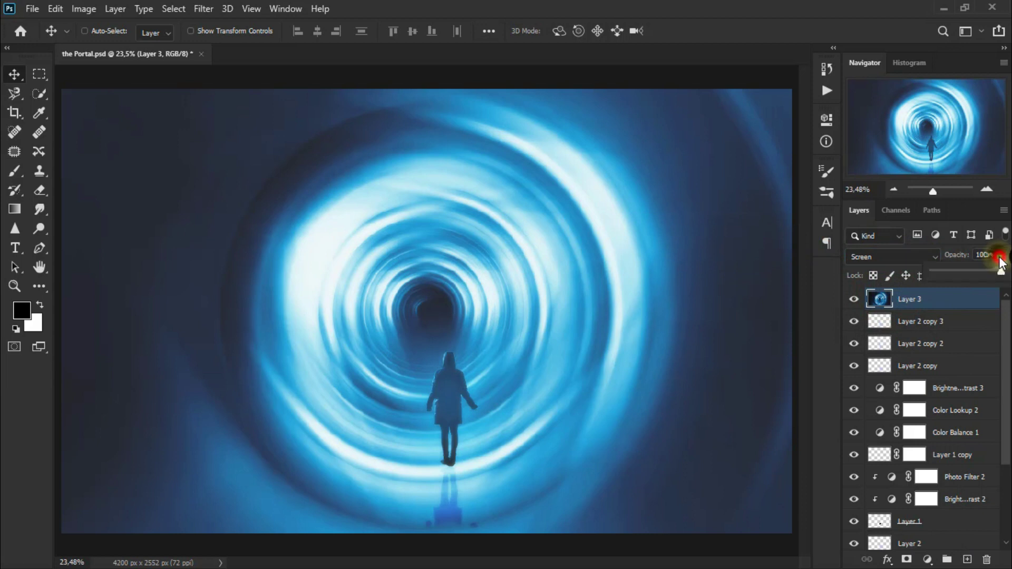
{"action": "left_click_drag", "start_coordinate": [1000, 262], "coordinate": [979, 276]}
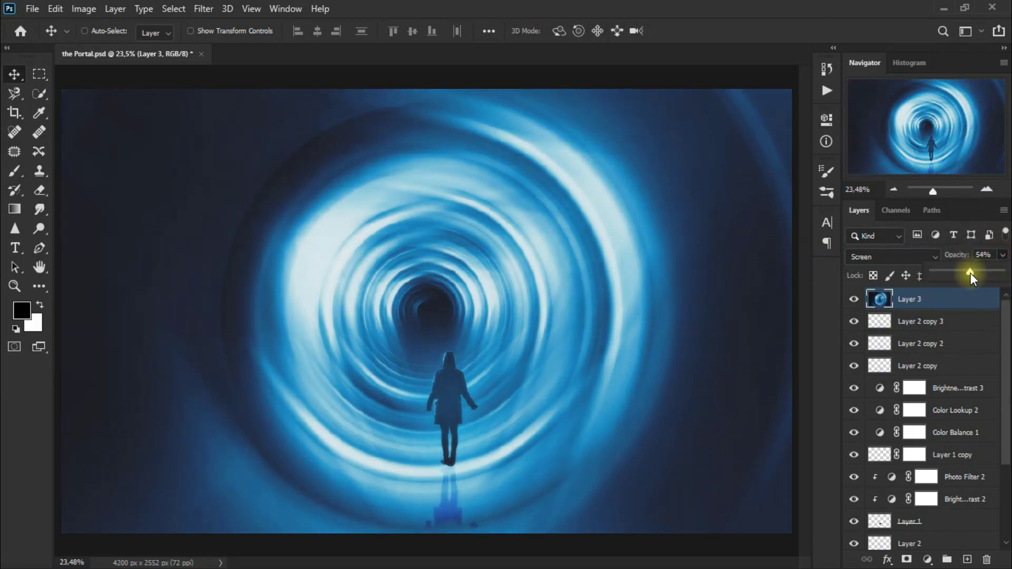
{"action": "left_click", "coordinate": [854, 298]}
{"action": "left_click", "coordinate": [855, 299]}
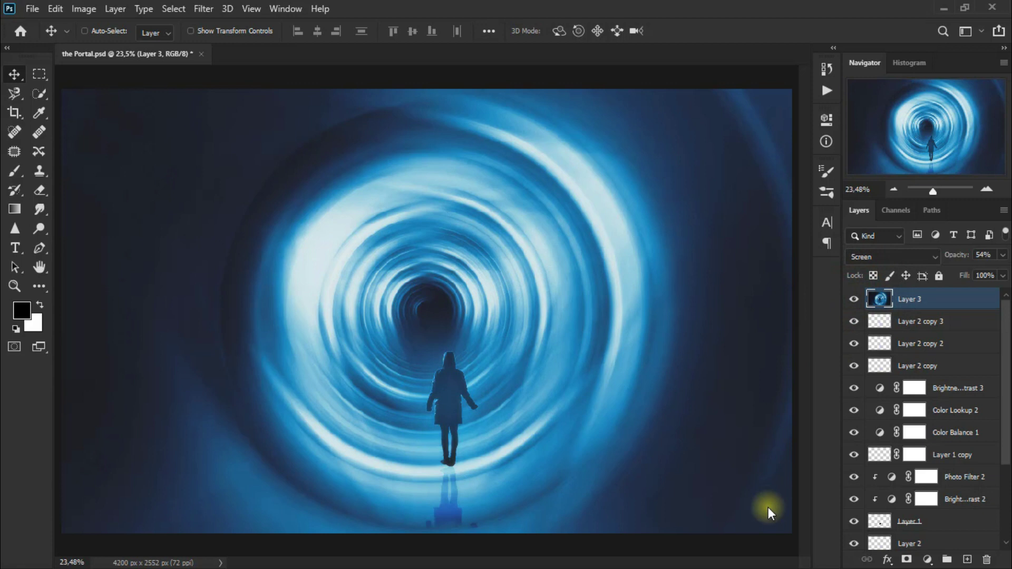
Step: Add a Color Lookup adjustment layer using the Kodak 5205 Fuji 3510 3D LUT
{"action": "left_click", "coordinate": [927, 559]}
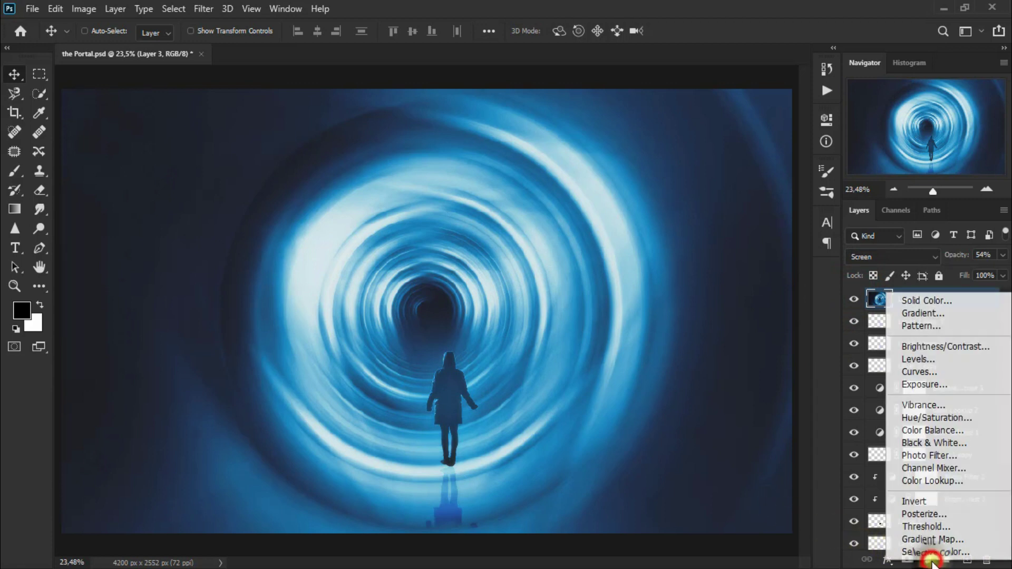
{"action": "left_click", "coordinate": [972, 484]}
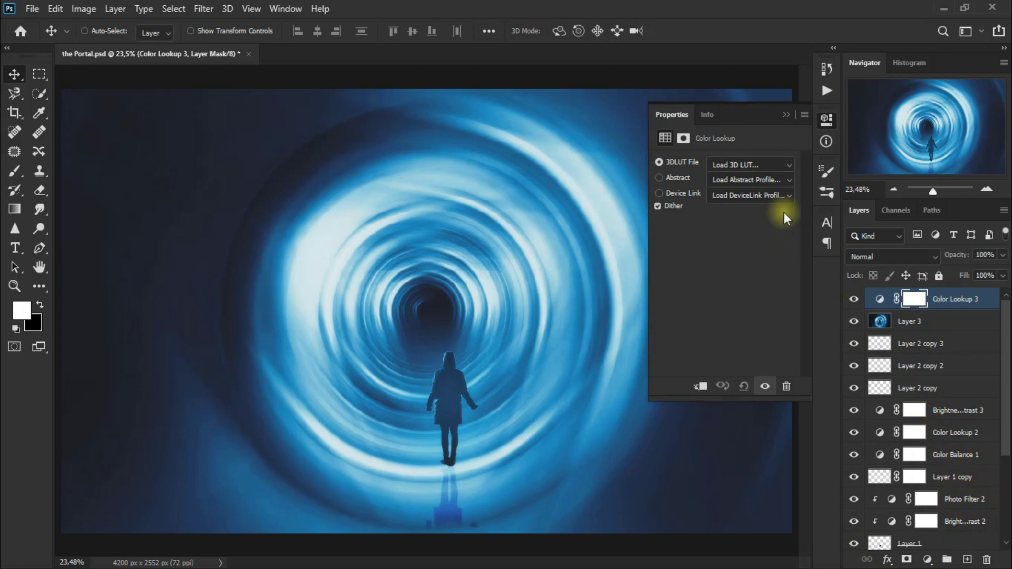
{"action": "left_click", "coordinate": [752, 167]}
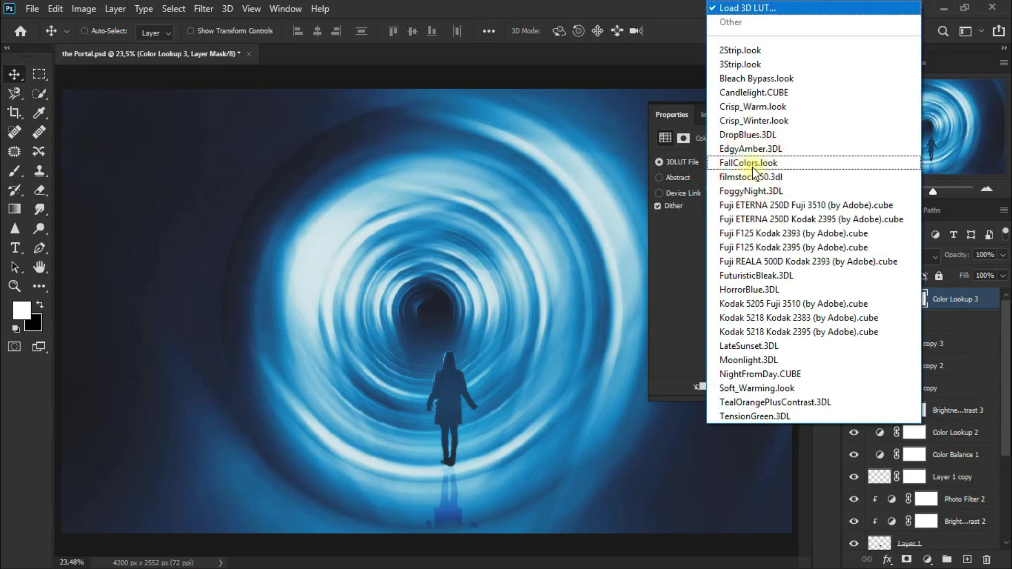
{"action": "left_click", "coordinate": [886, 305]}
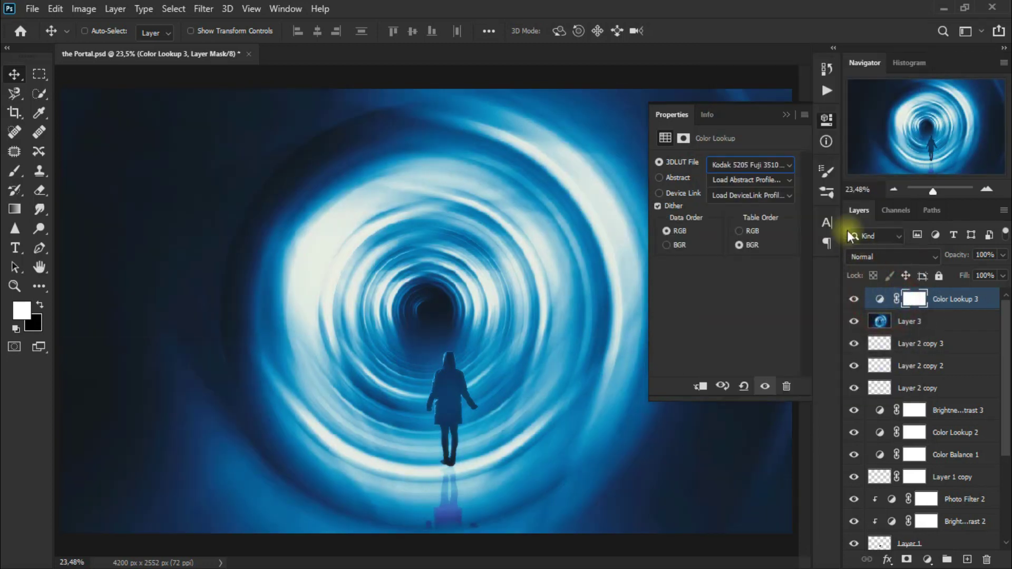
{"action": "left_click", "coordinate": [785, 115]}
Step: Set the lookup layer to Lighten blending and toggle its visibility to compare
{"action": "left_click", "coordinate": [867, 259]}
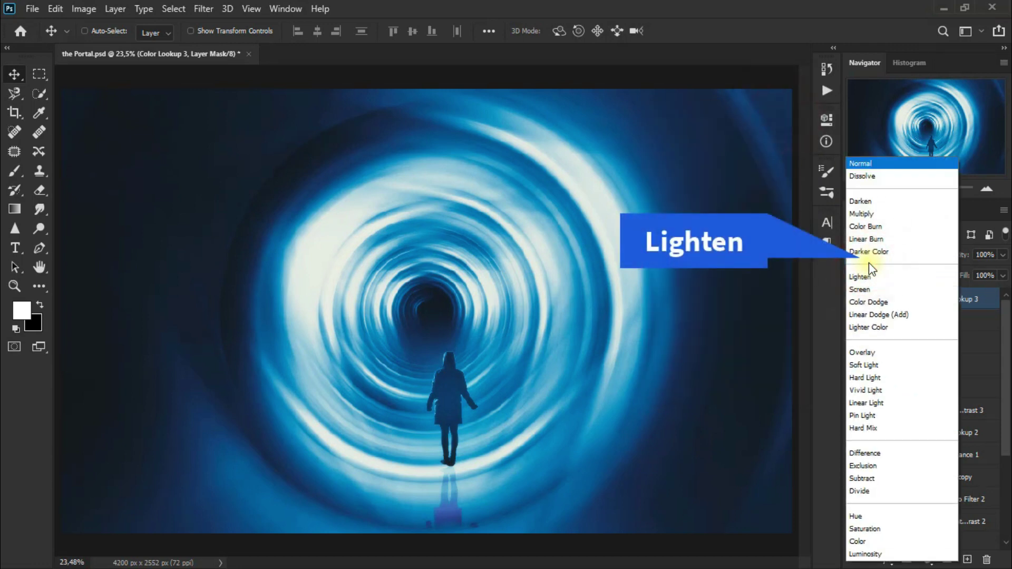
{"action": "left_click", "coordinate": [877, 277]}
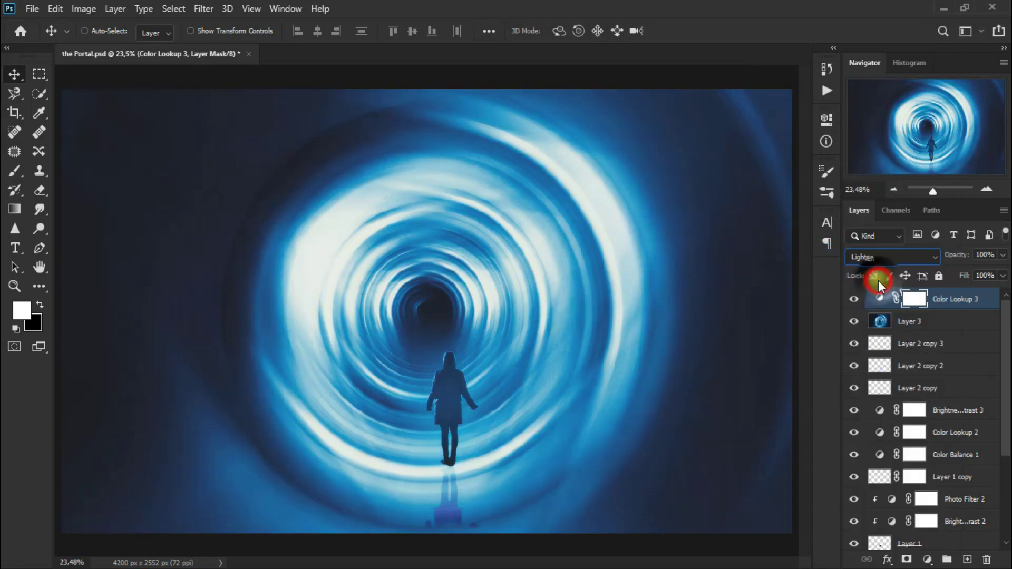
{"action": "left_click", "coordinate": [854, 299]}
{"action": "left_click", "coordinate": [853, 299]}
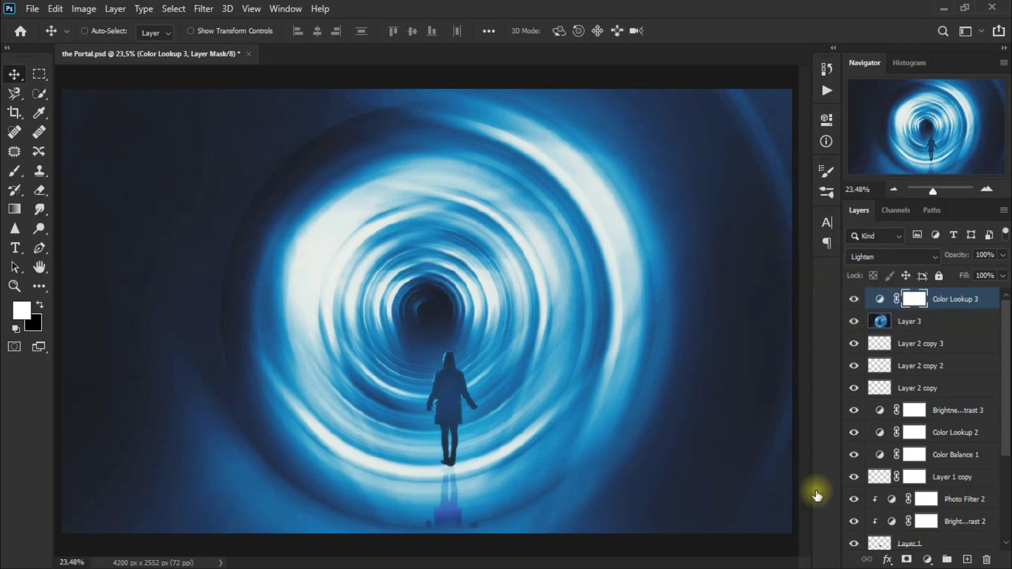
{"action": "scroll", "coordinate": [948, 442], "scroll_direction": "down", "scroll_amount": 4}
{"action": "scroll", "coordinate": [949, 444], "scroll_direction": "down", "scroll_amount": 2}
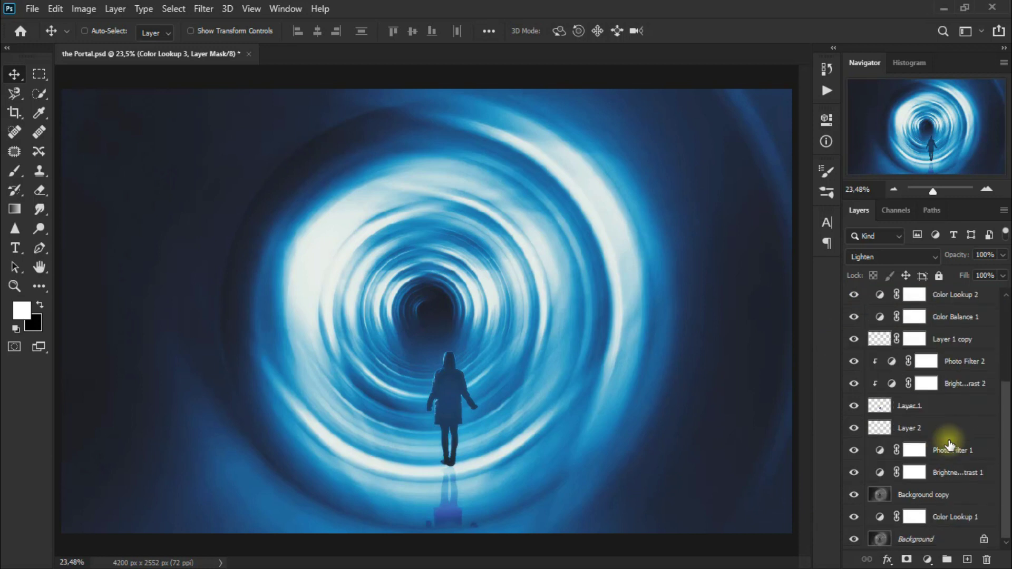
{"action": "scroll", "coordinate": [949, 444], "scroll_direction": "up", "scroll_amount": 1}
{"action": "scroll", "coordinate": [949, 445], "scroll_direction": "up", "scroll_amount": 1}
{"action": "scroll", "coordinate": [948, 444], "scroll_direction": "up", "scroll_amount": 2}
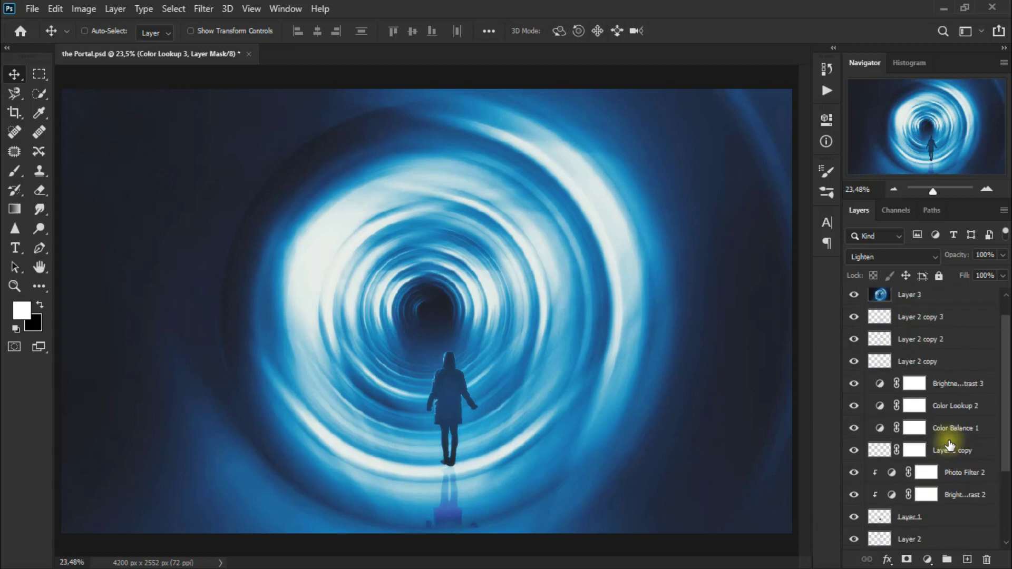
{"action": "scroll", "coordinate": [949, 444], "scroll_direction": "up", "scroll_amount": 2}
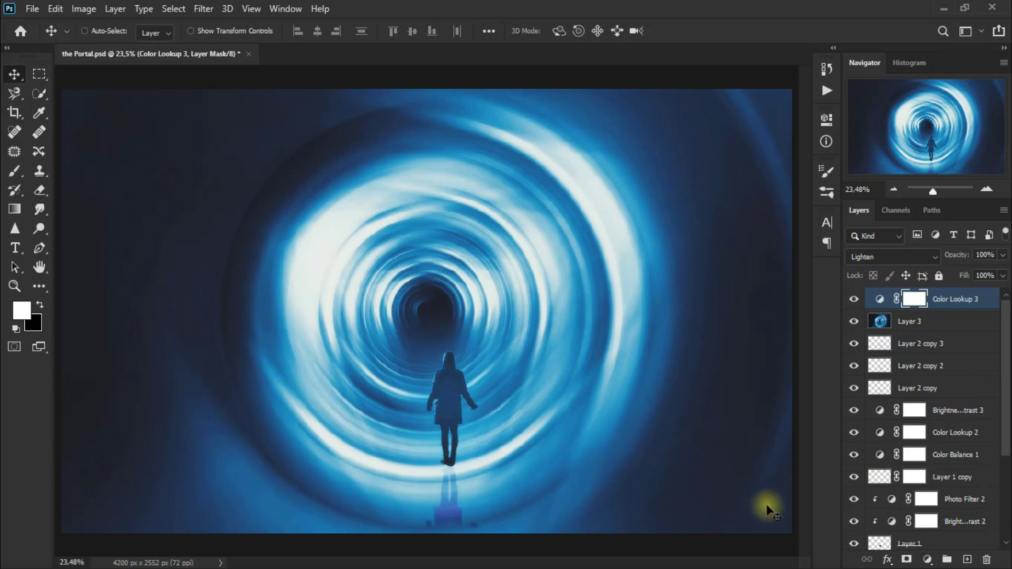